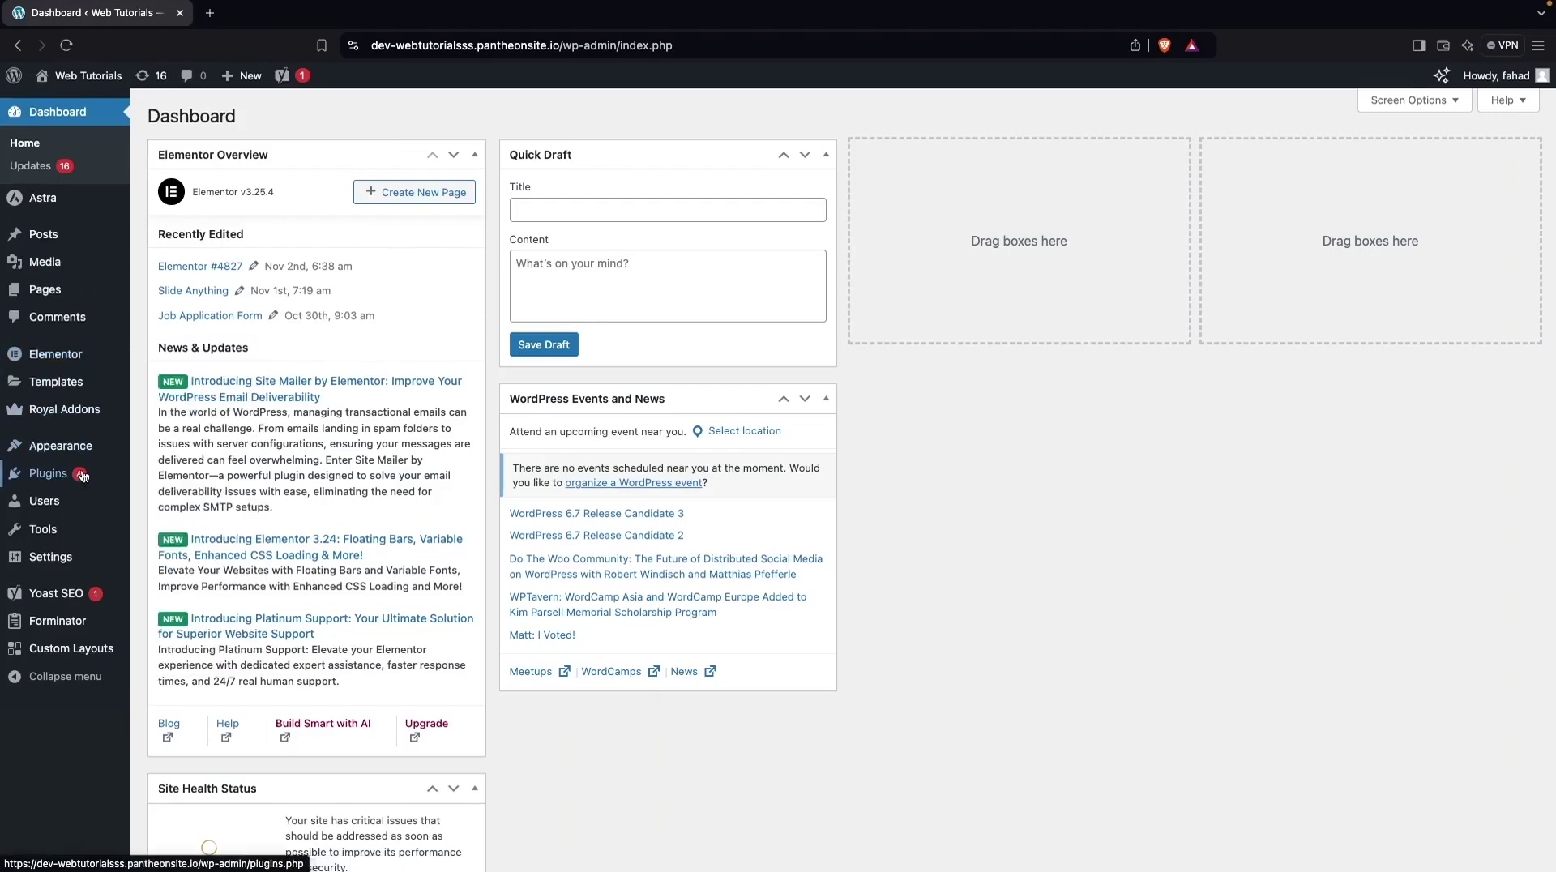
Search the plugin directory for 'WPForm', then install and activate the WPForms plugin
mouse_move(84, 479)
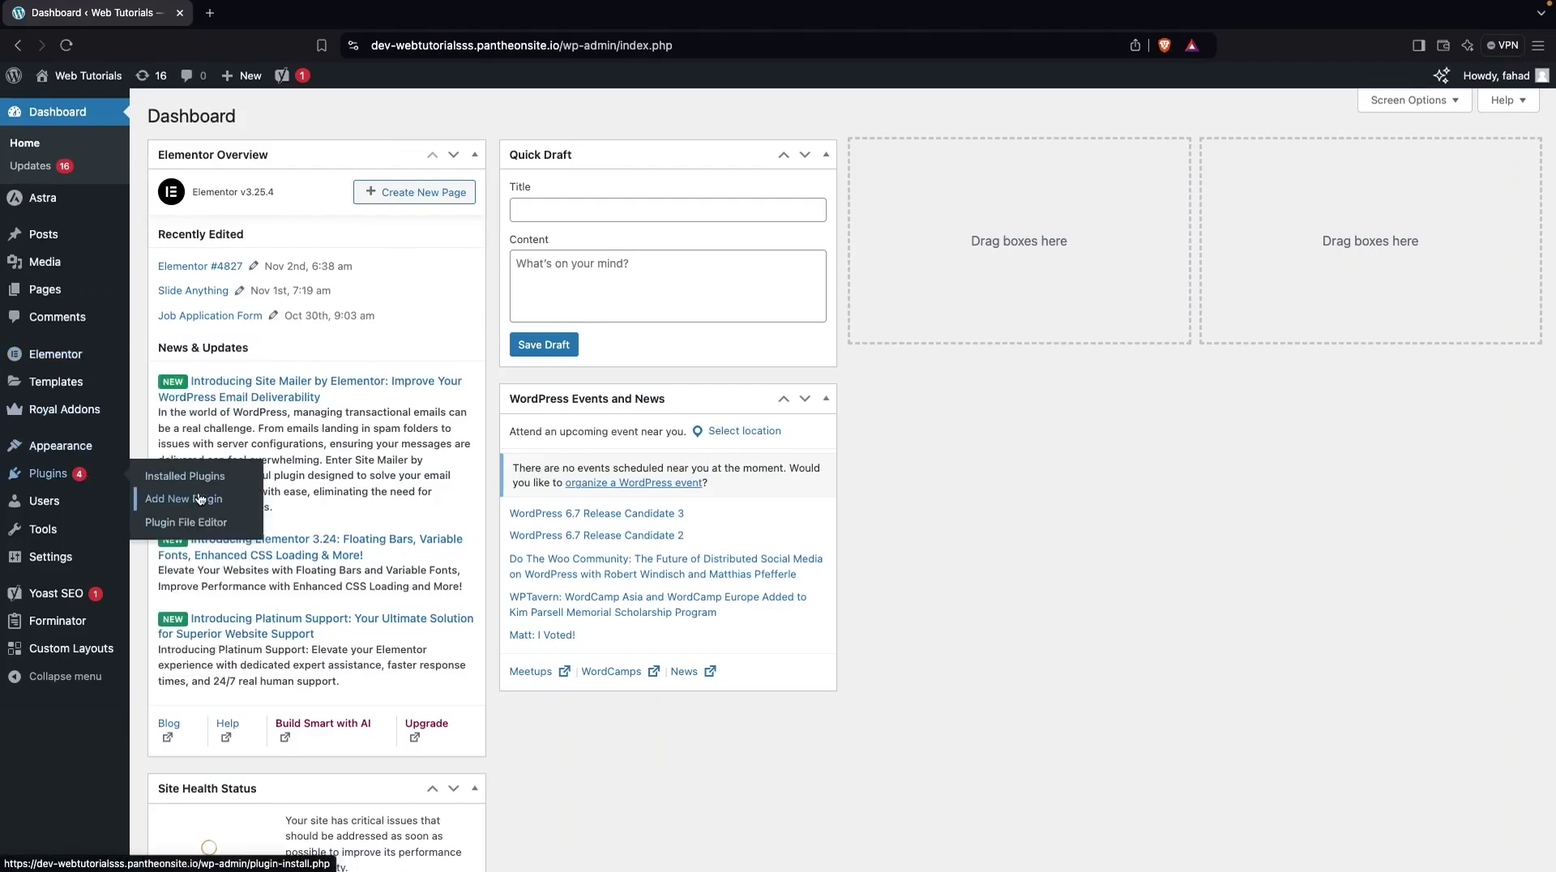
left_click(244, 504)
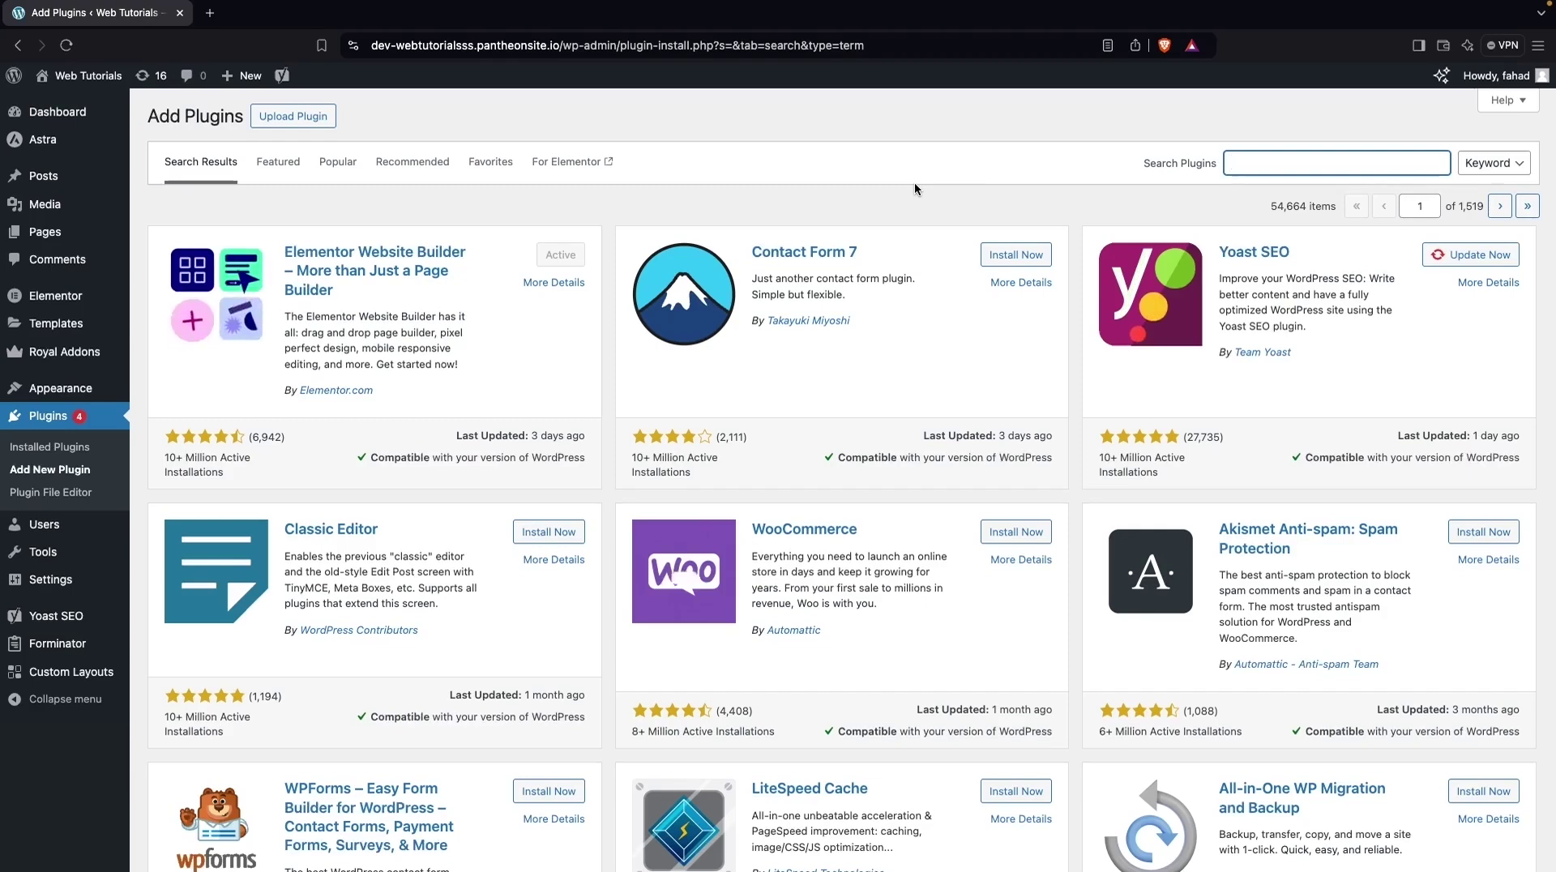
left_click(1195, 172)
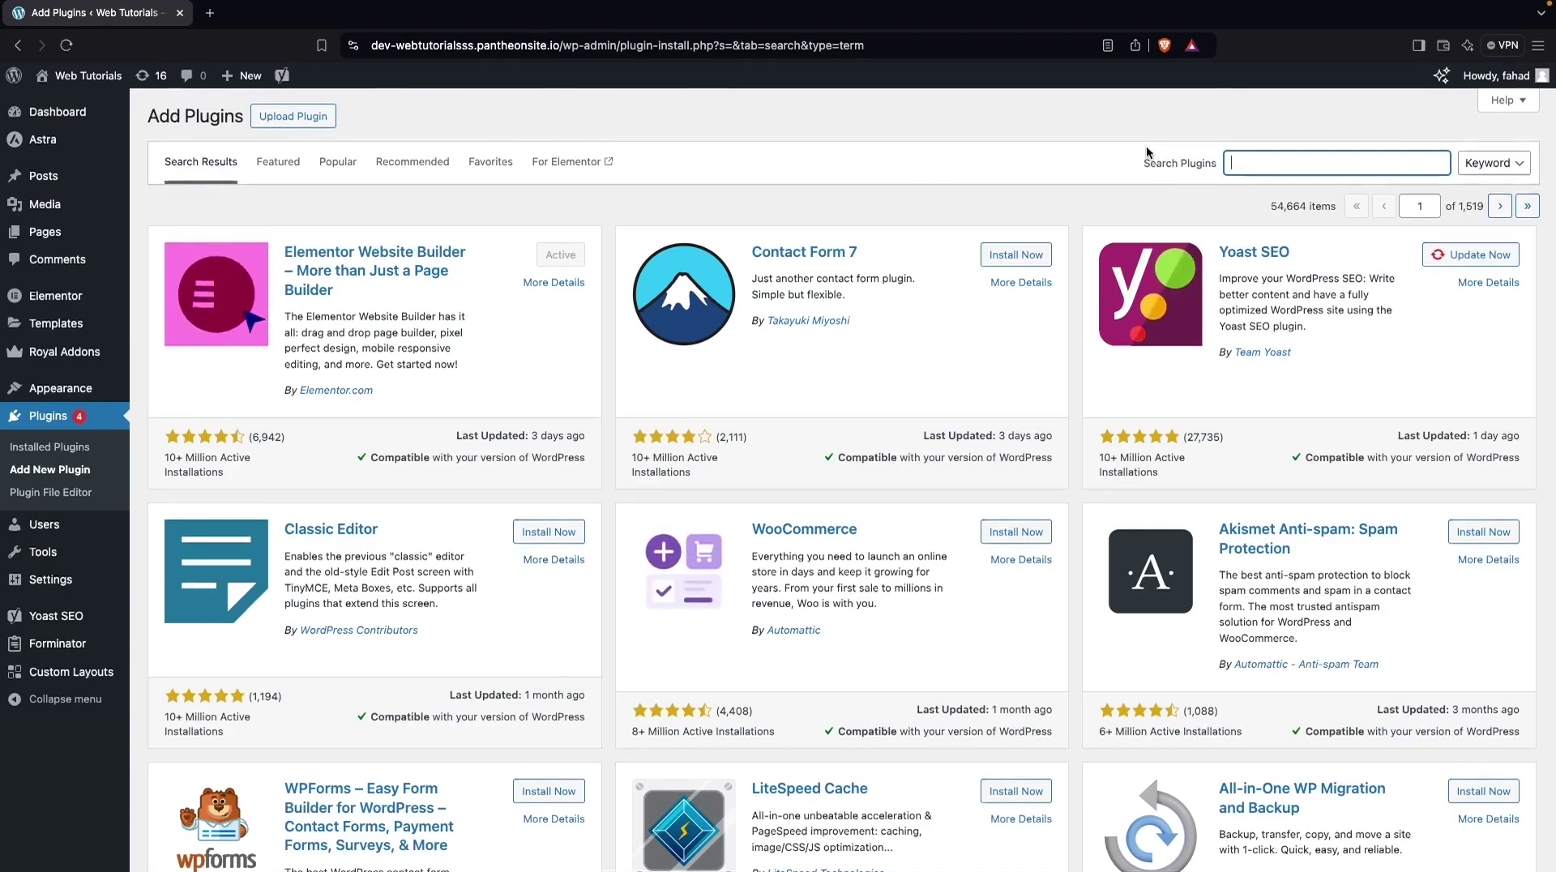
type("WPF")
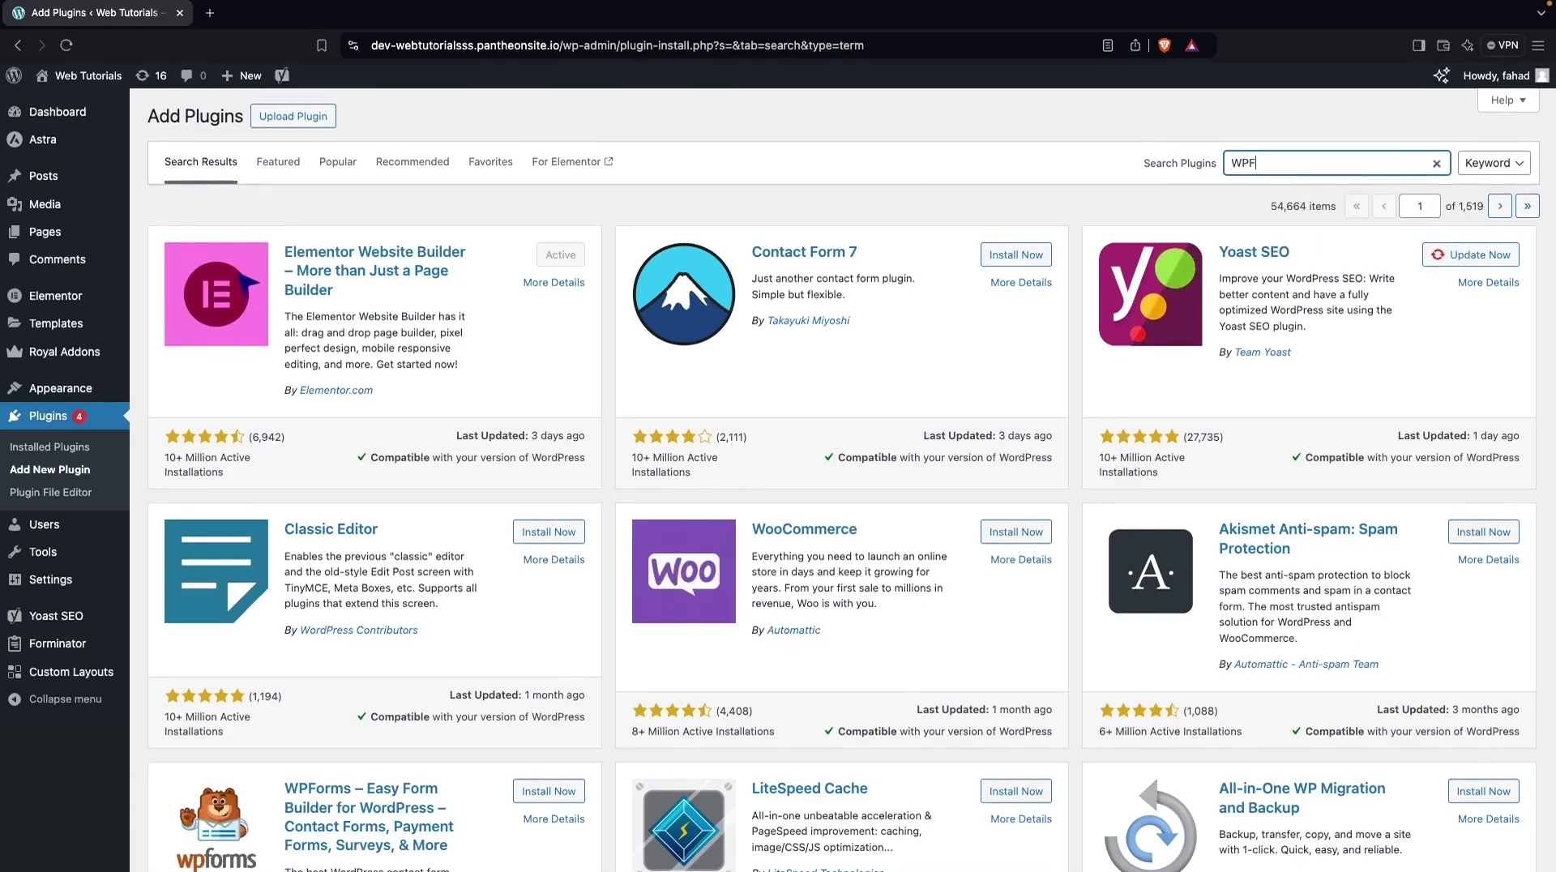
type("orm")
left_click(532, 256)
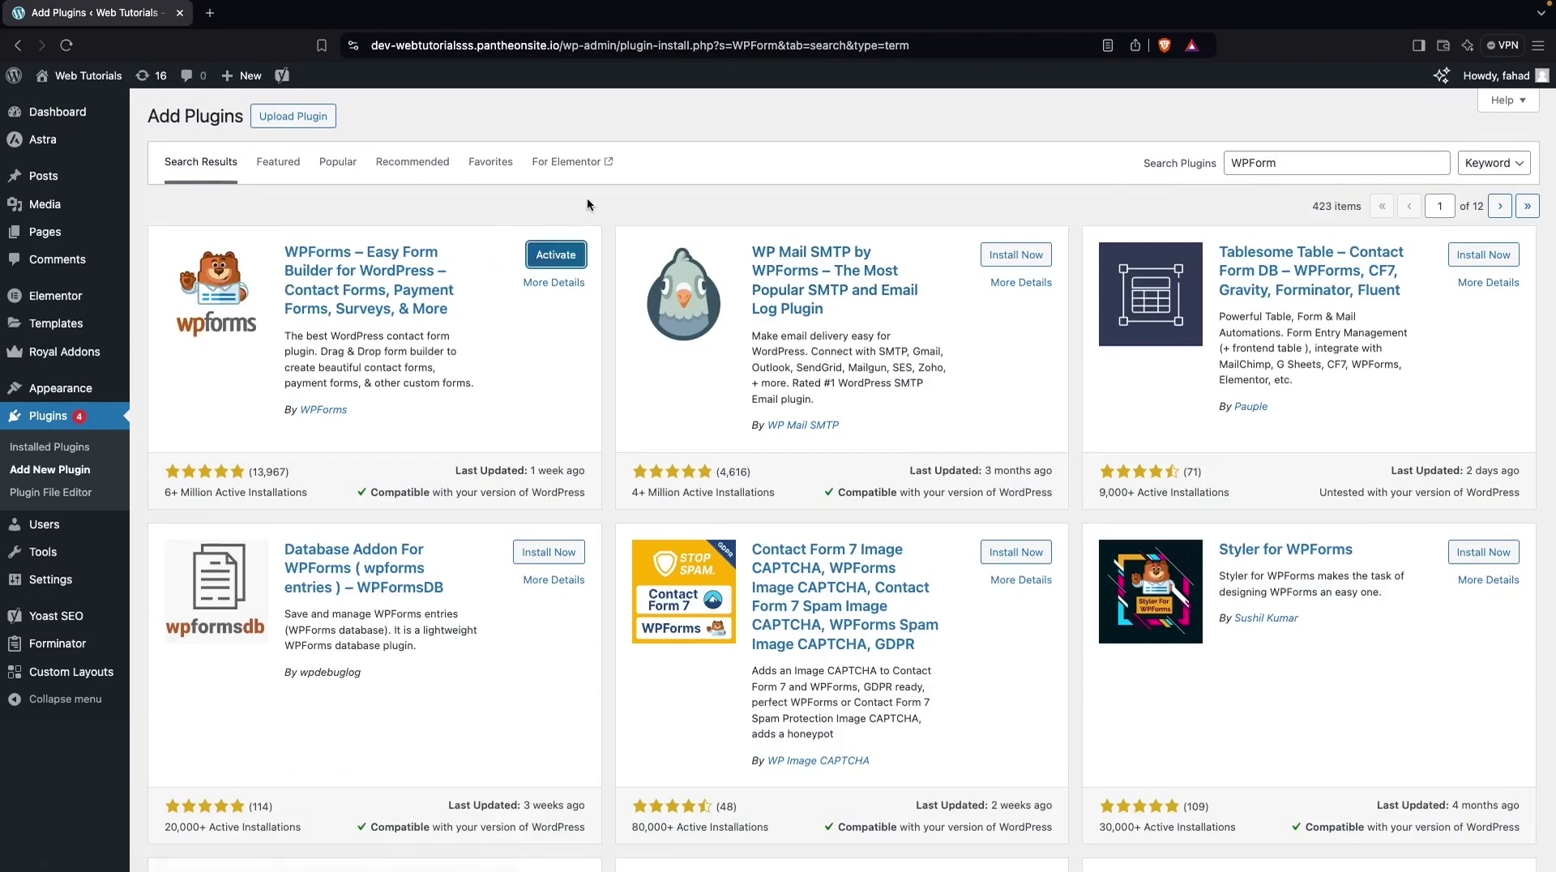
left_click(558, 254)
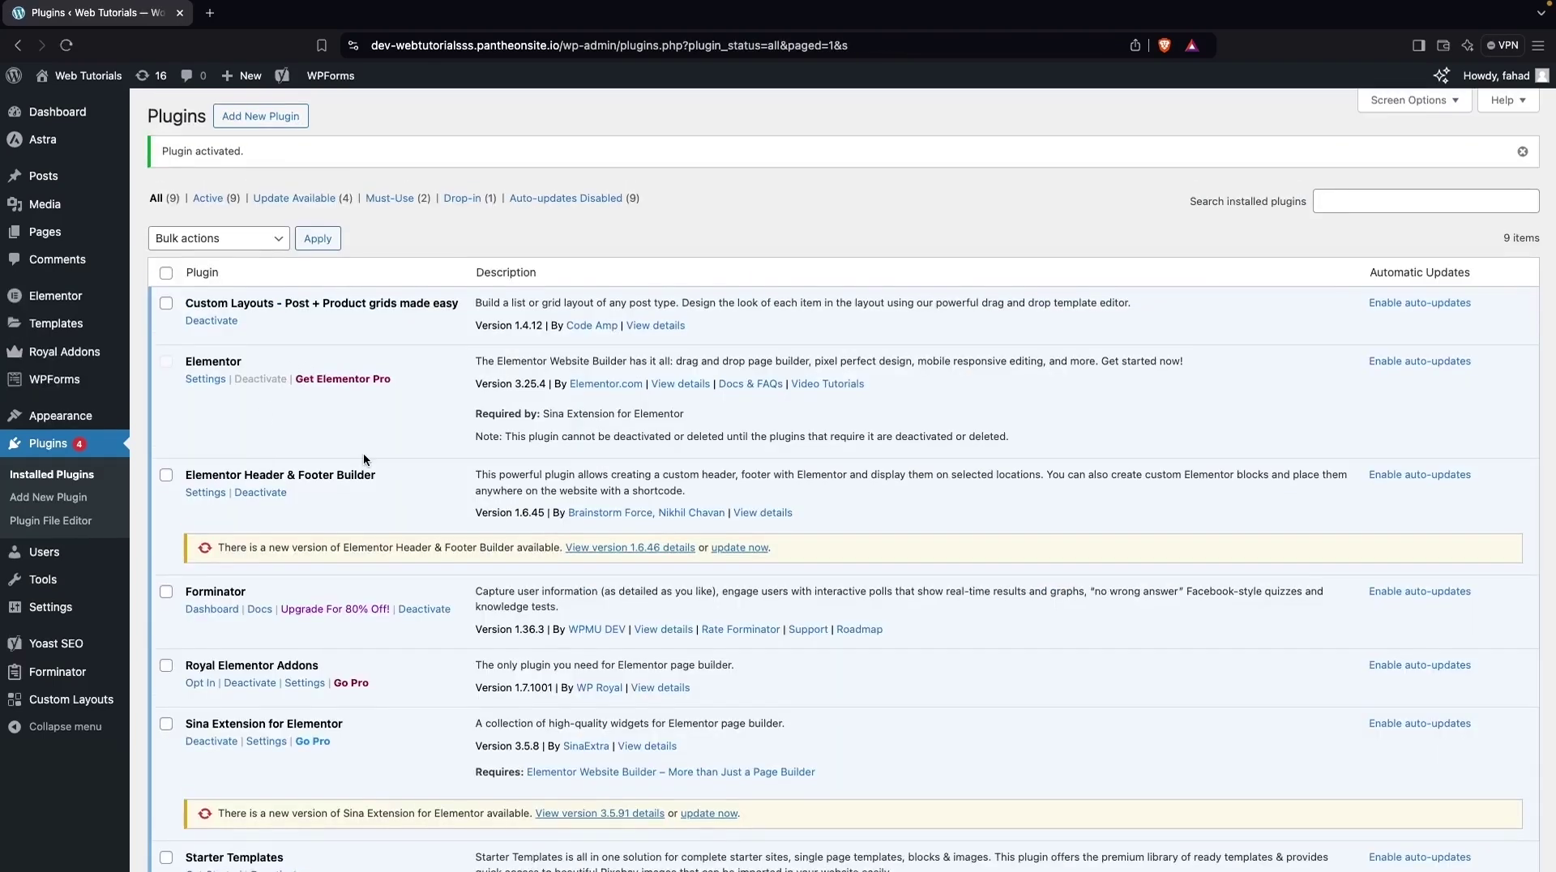
mouse_move(92, 383)
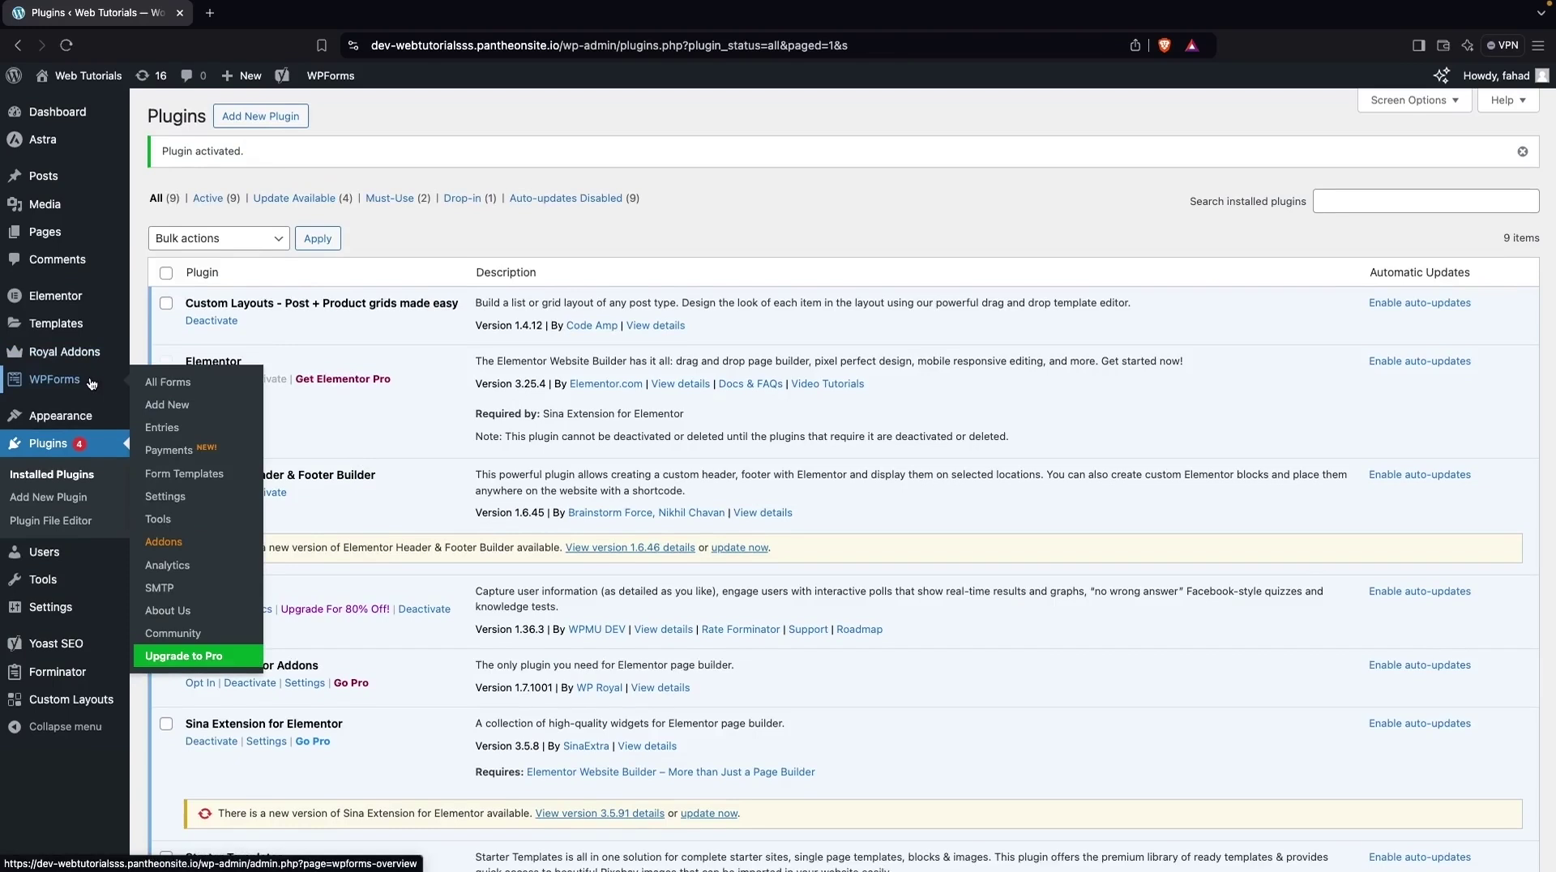
Start a new WPForms form, browse the templates, and name it 'Alumni Application Form'
left_click(194, 406)
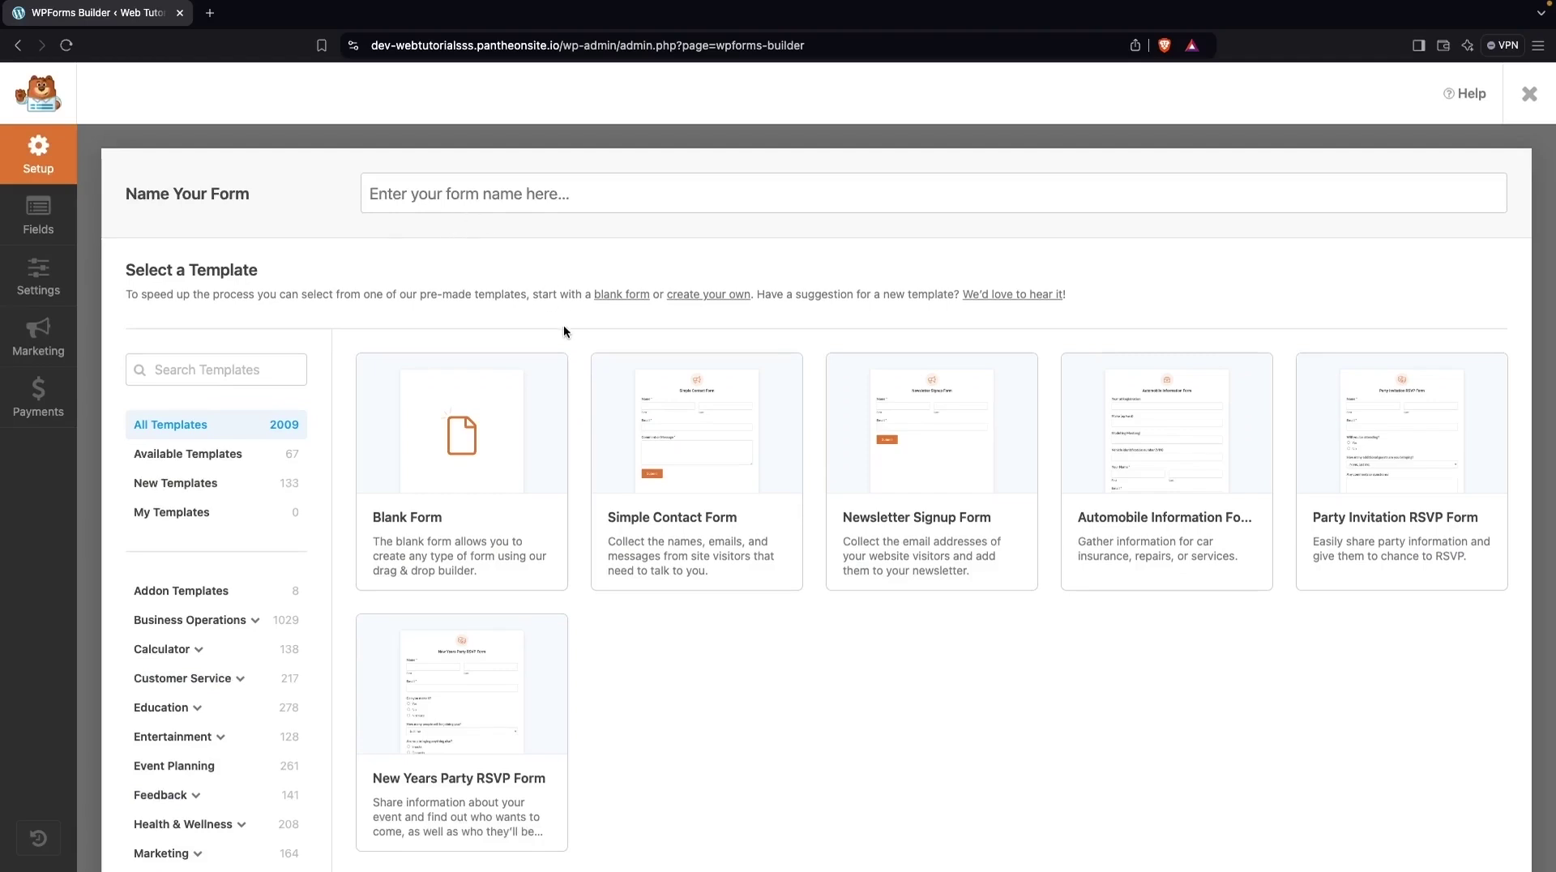
mouse_move(401, 377)
scroll(692, 684, "down", 1)
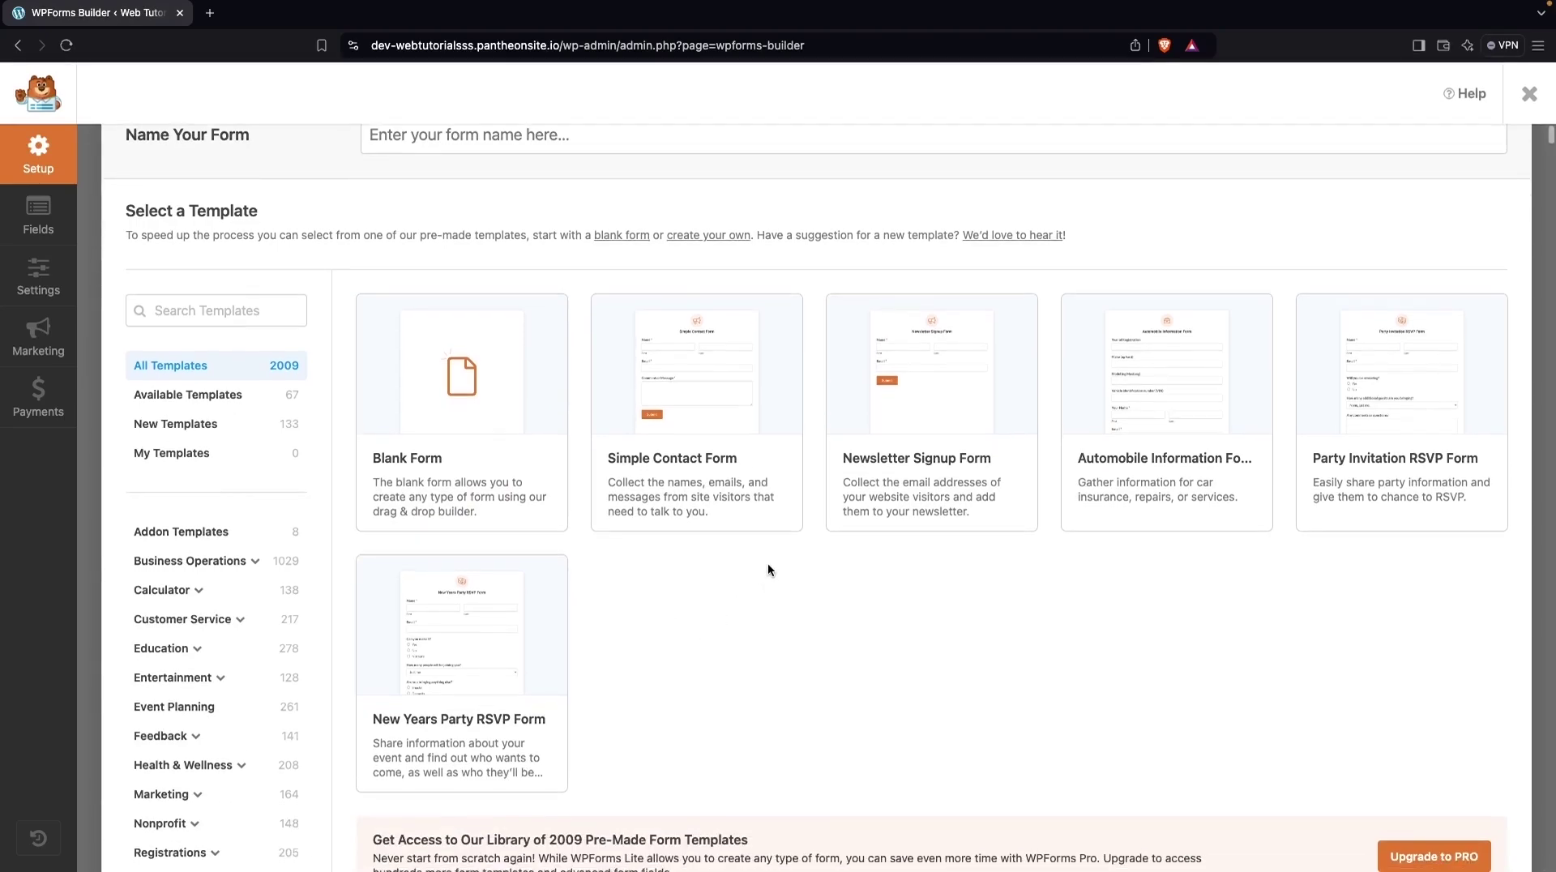
scroll(766, 562, "down", 8)
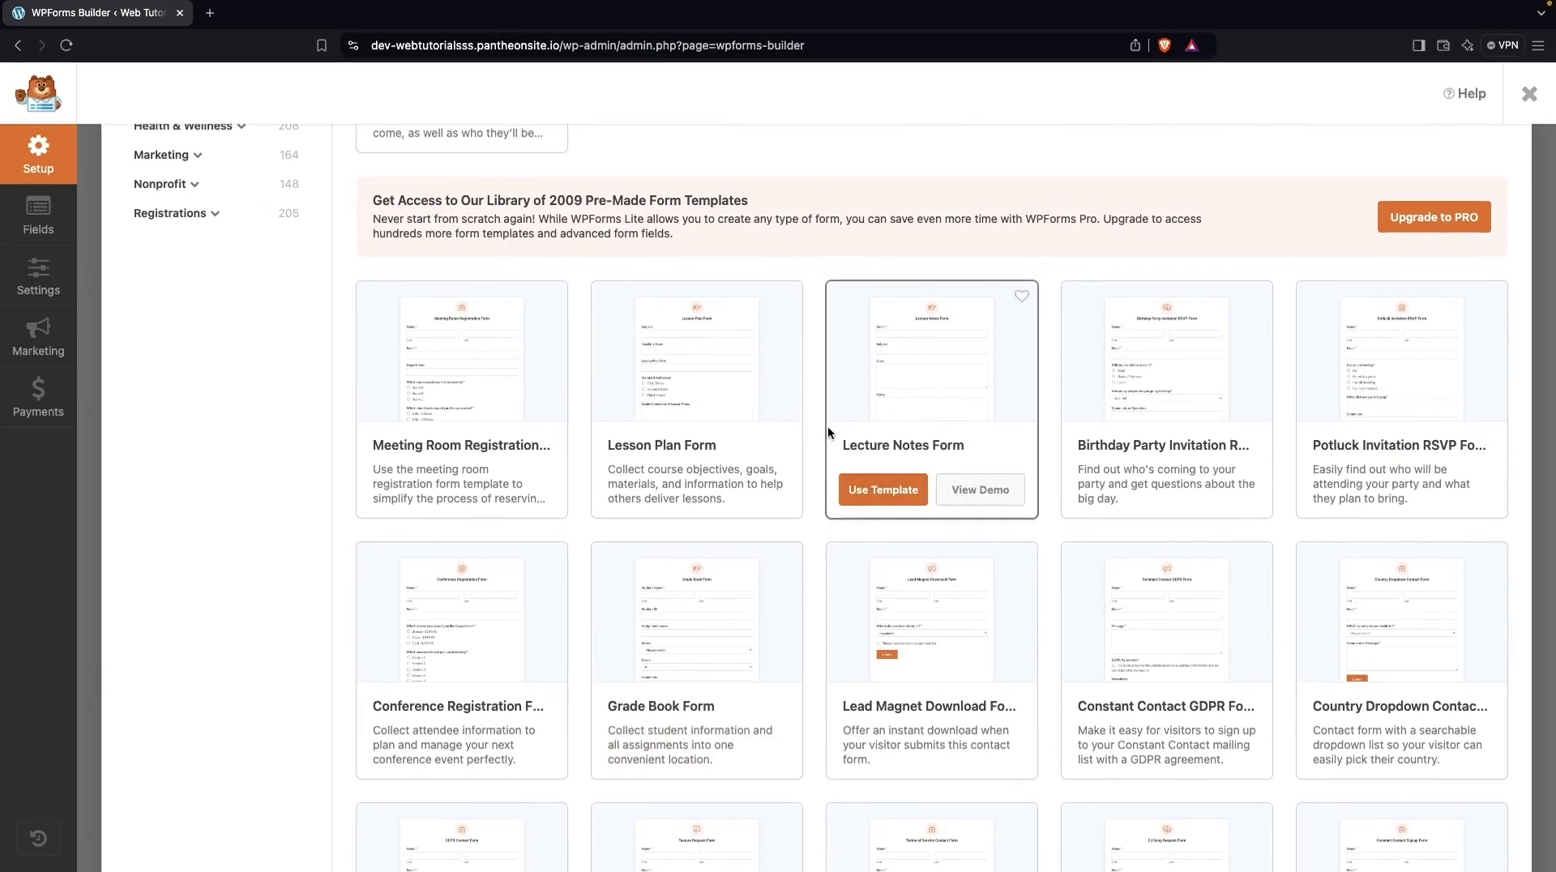
scroll(828, 426, "up", 10)
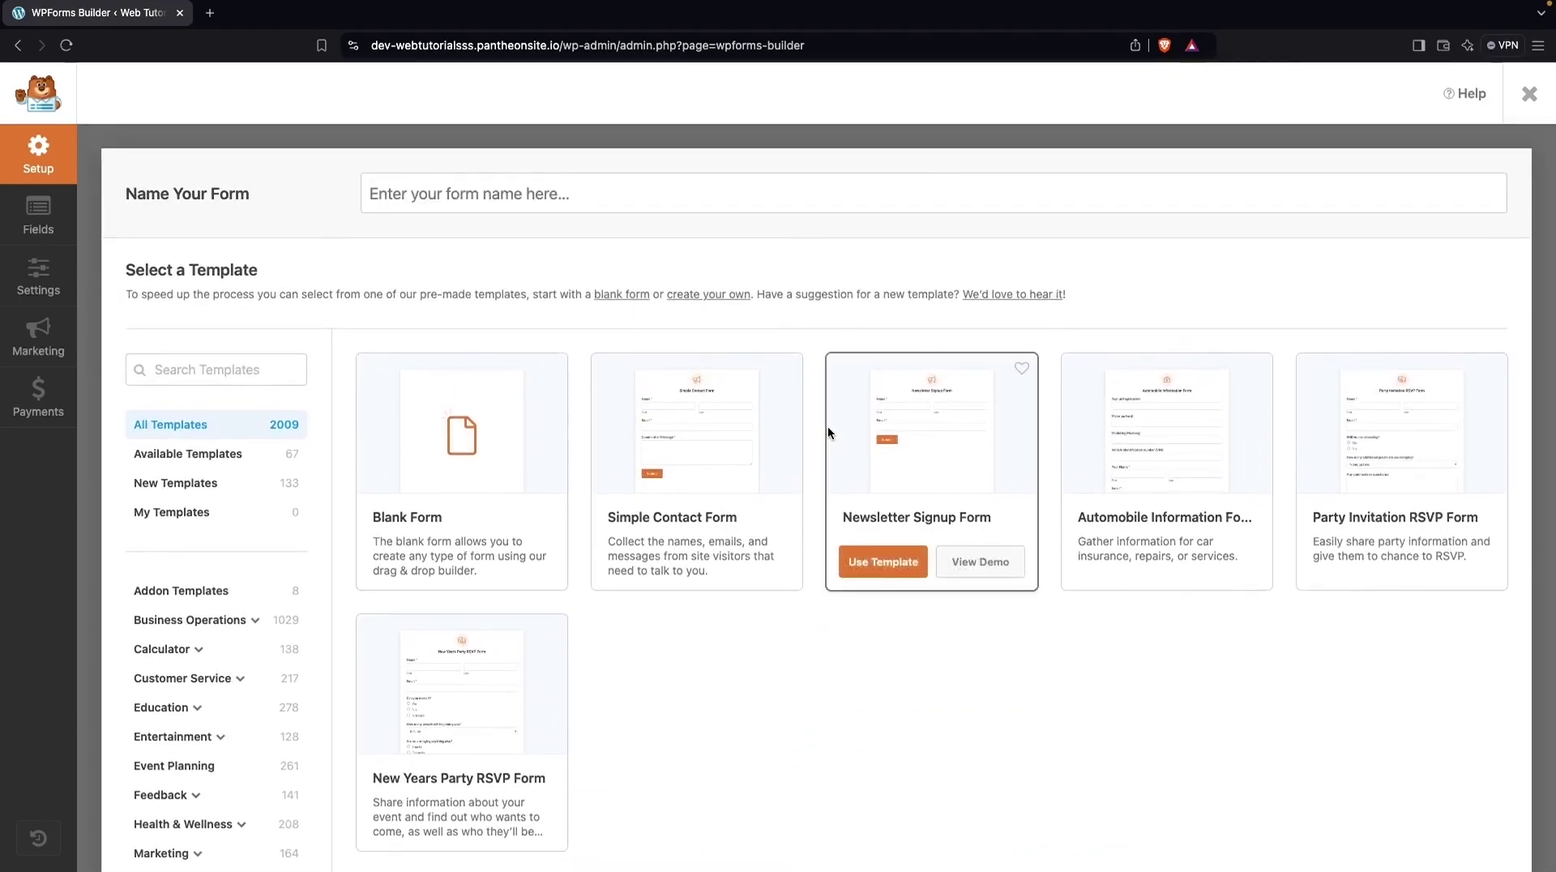
left_click(593, 195)
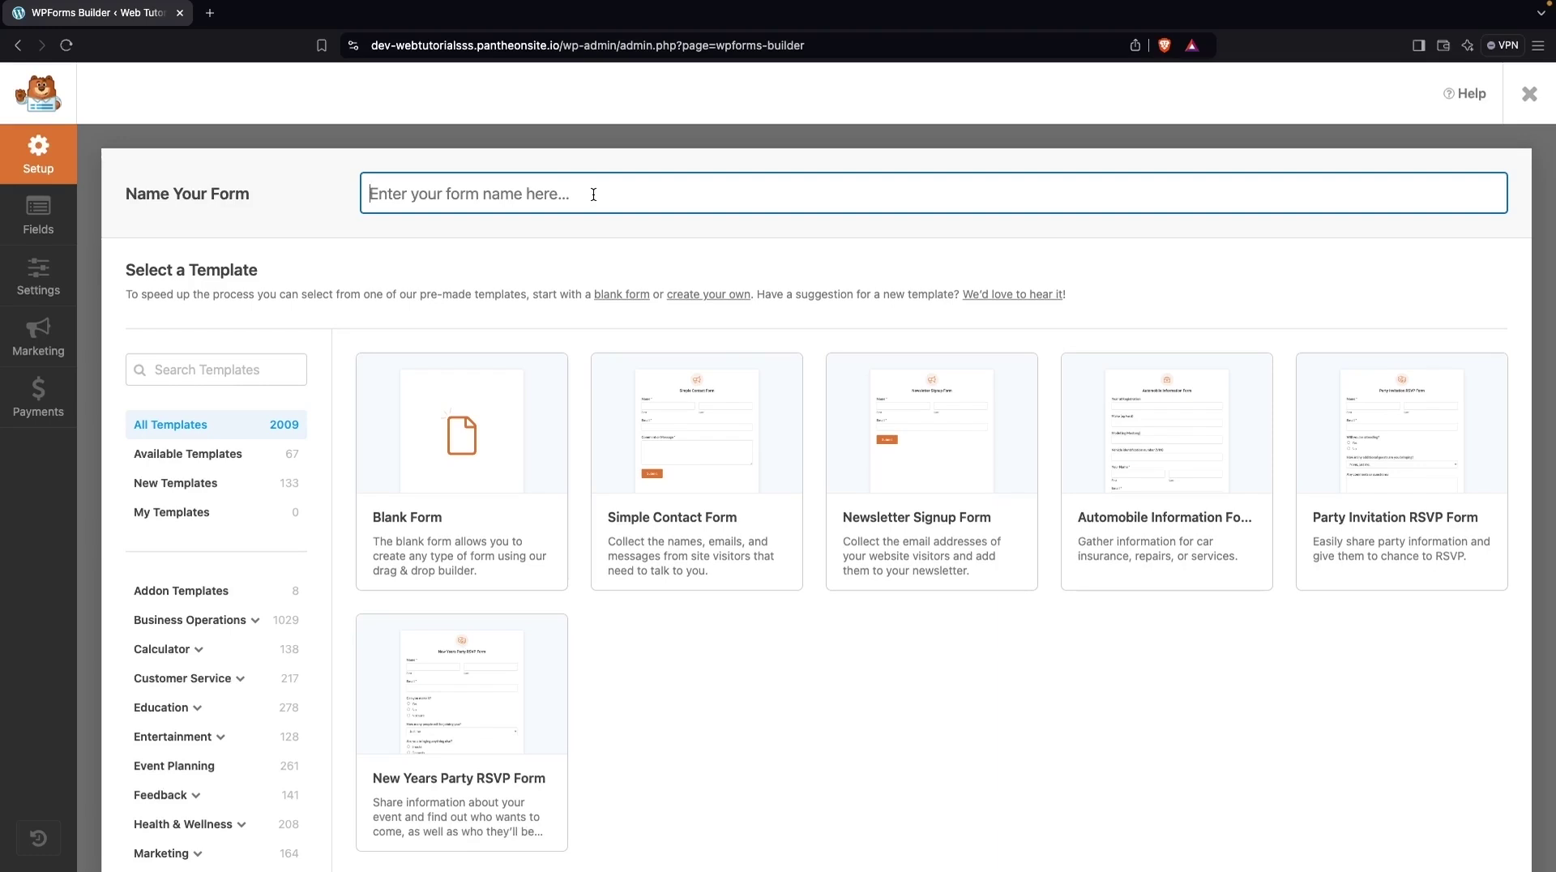
type("Alumni Application Form")
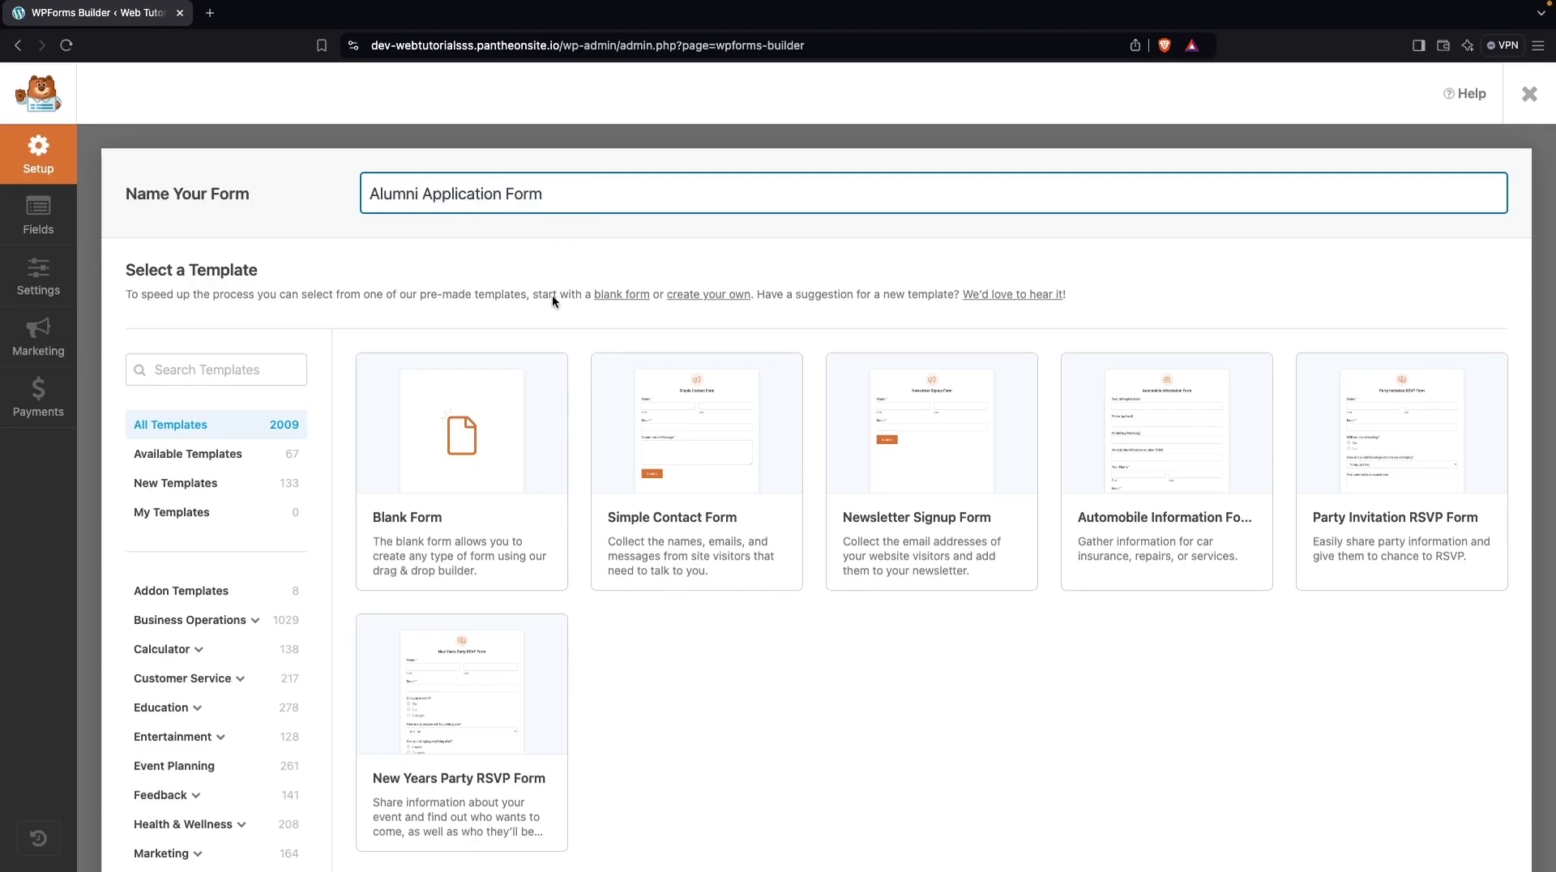
Build a blank form with Name, two Single Line Text, Numbers and Email fields
mouse_move(523, 454)
left_click(459, 560)
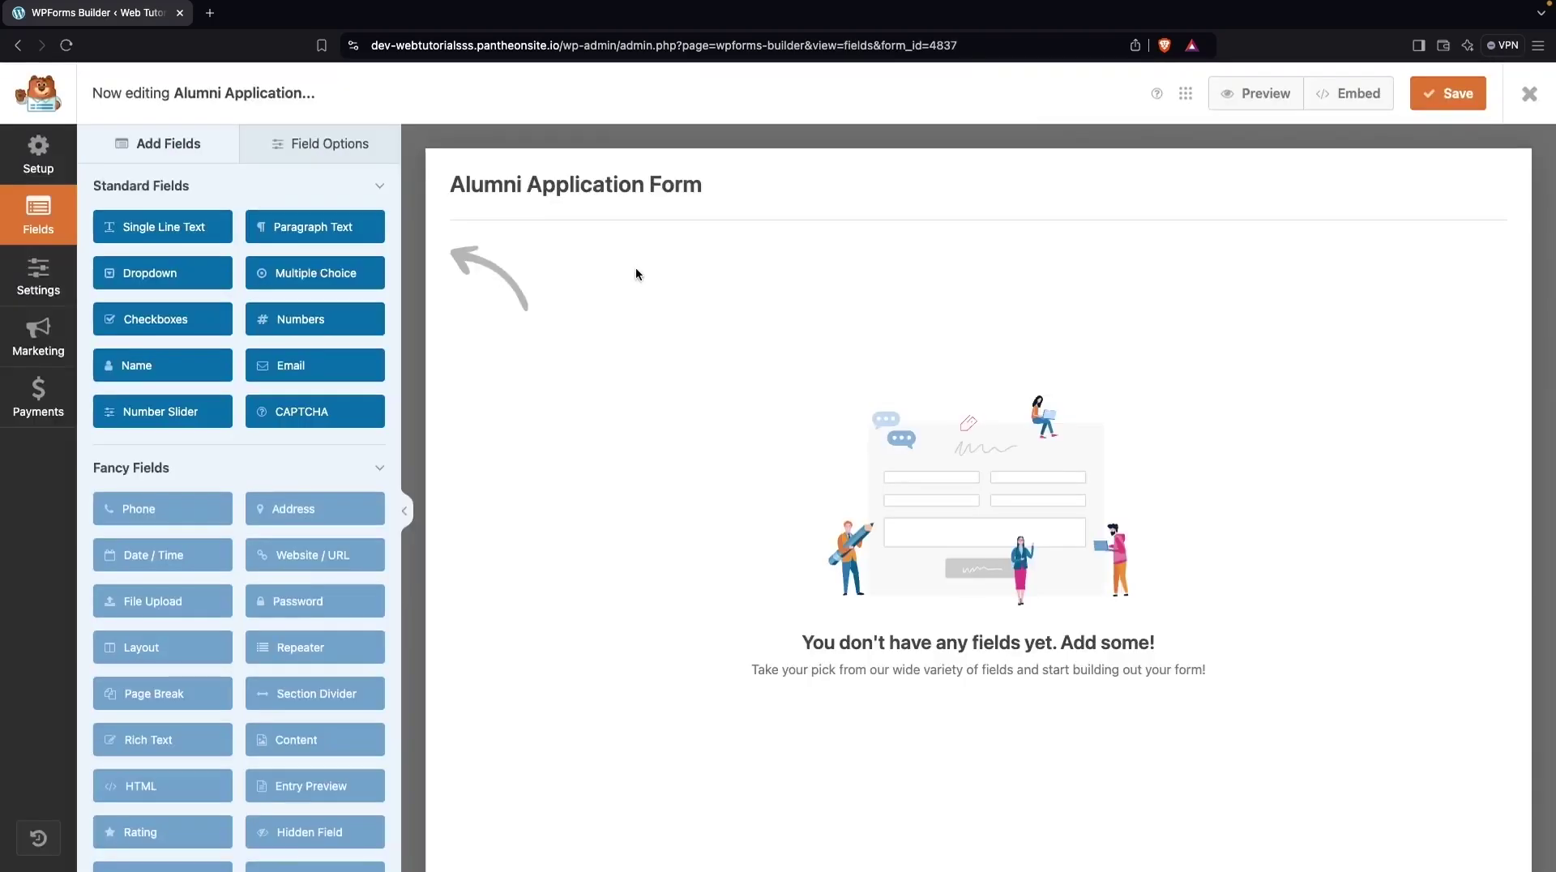
left_click(191, 361)
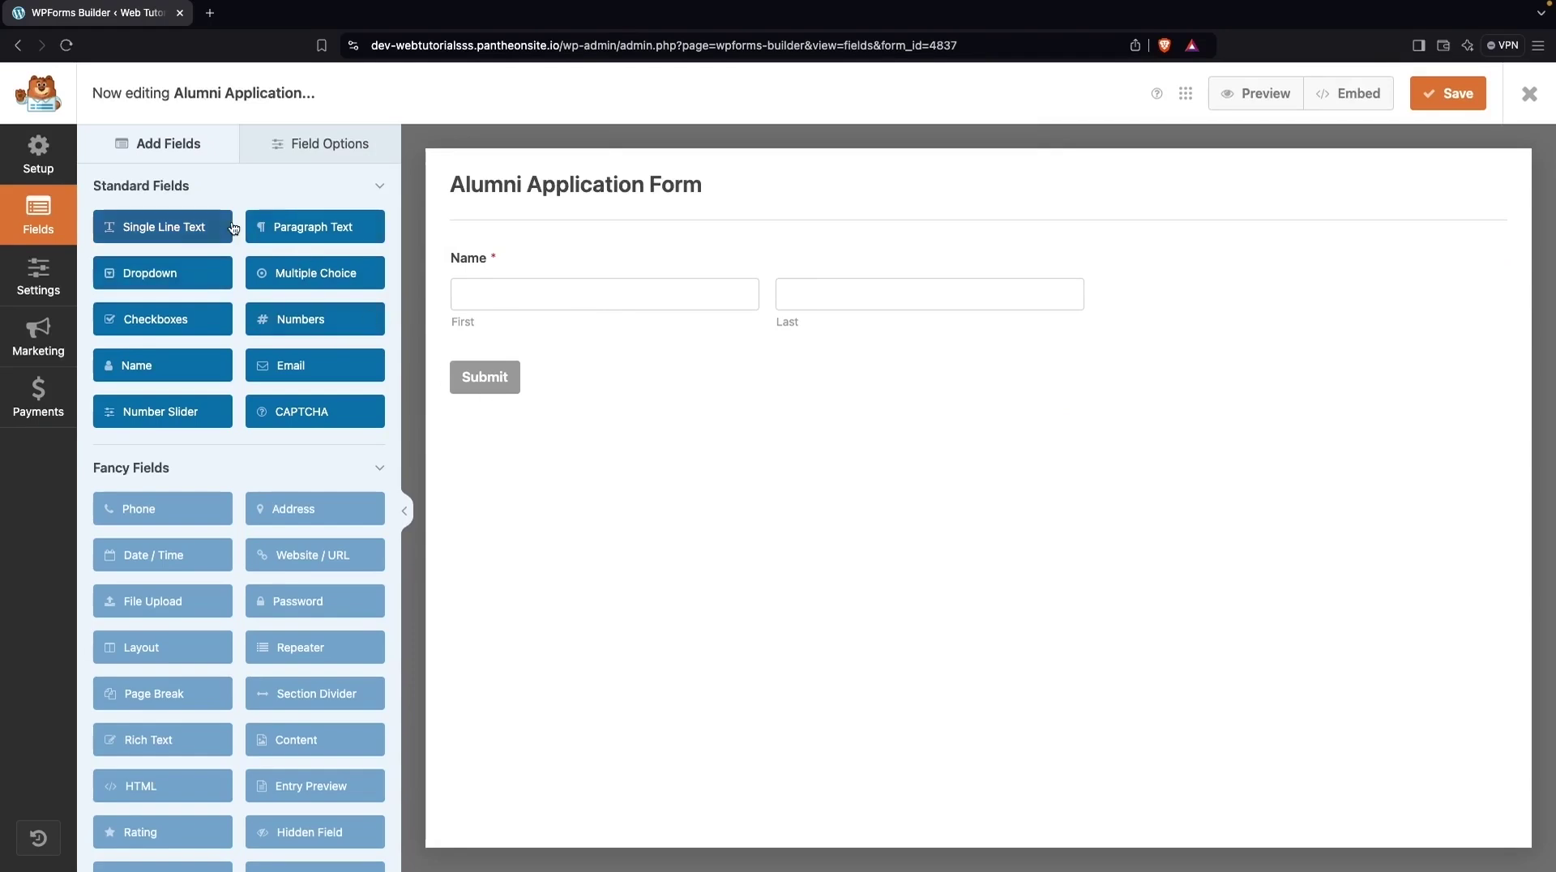
left_click(180, 233)
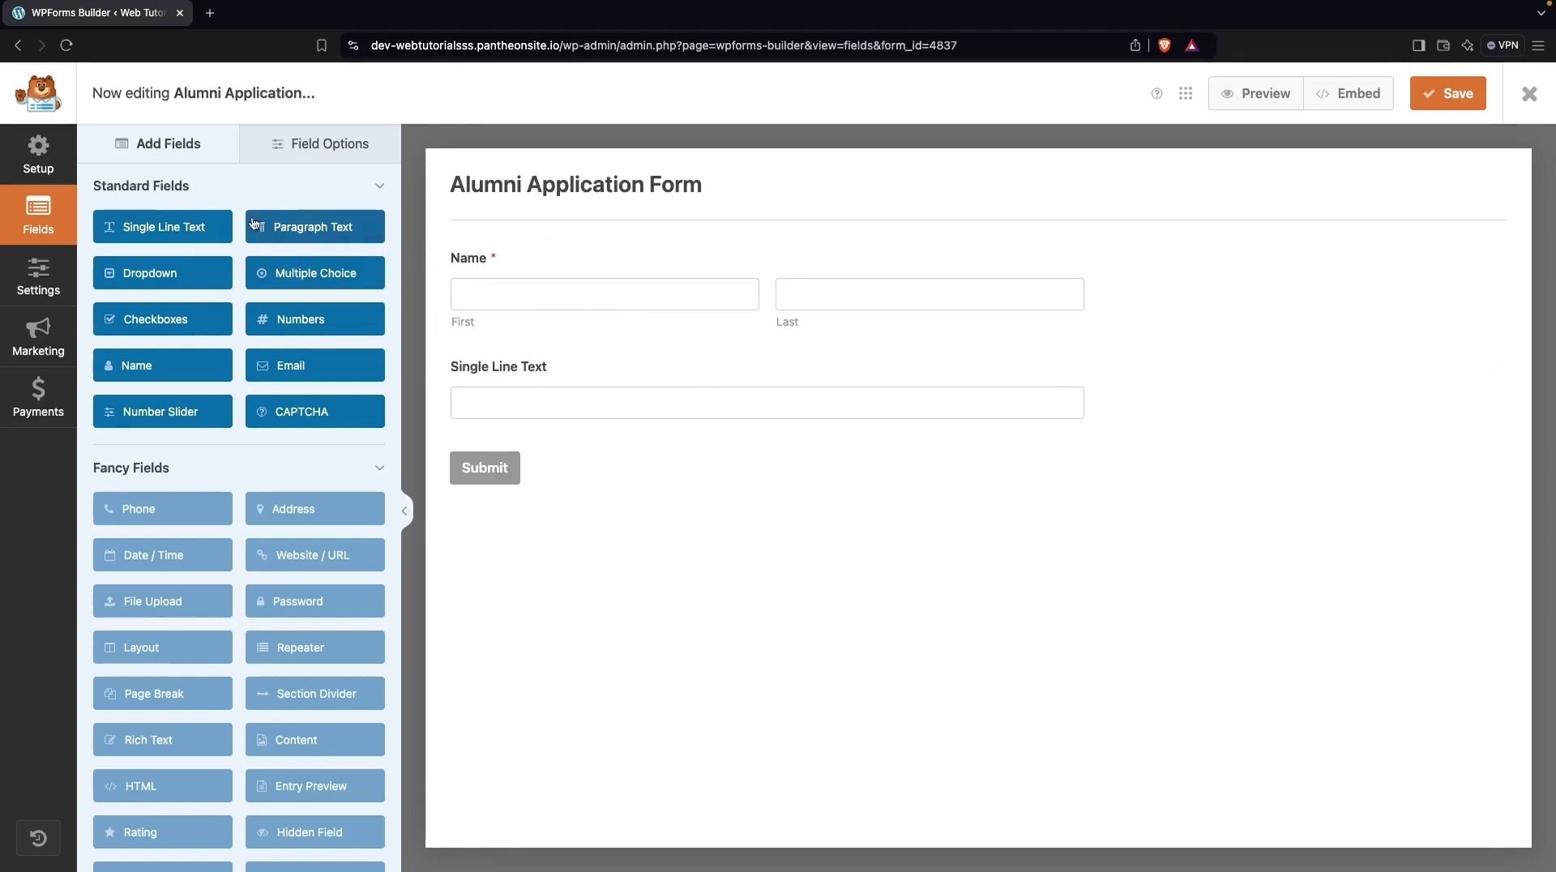
left_click_drag(202, 225, 204, 228)
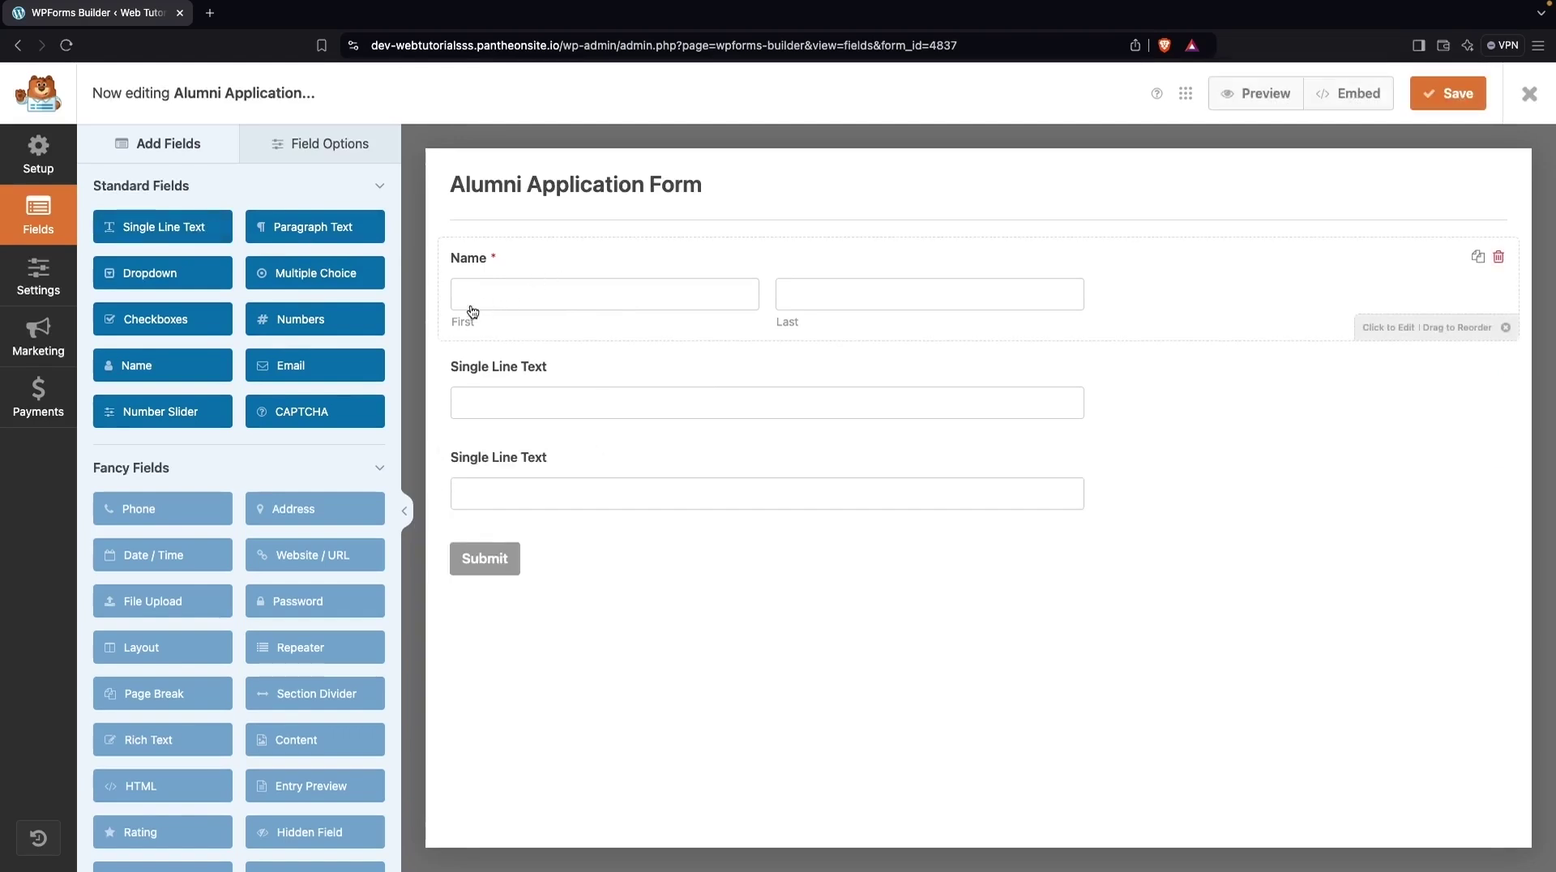
left_click_drag(361, 323, 346, 364)
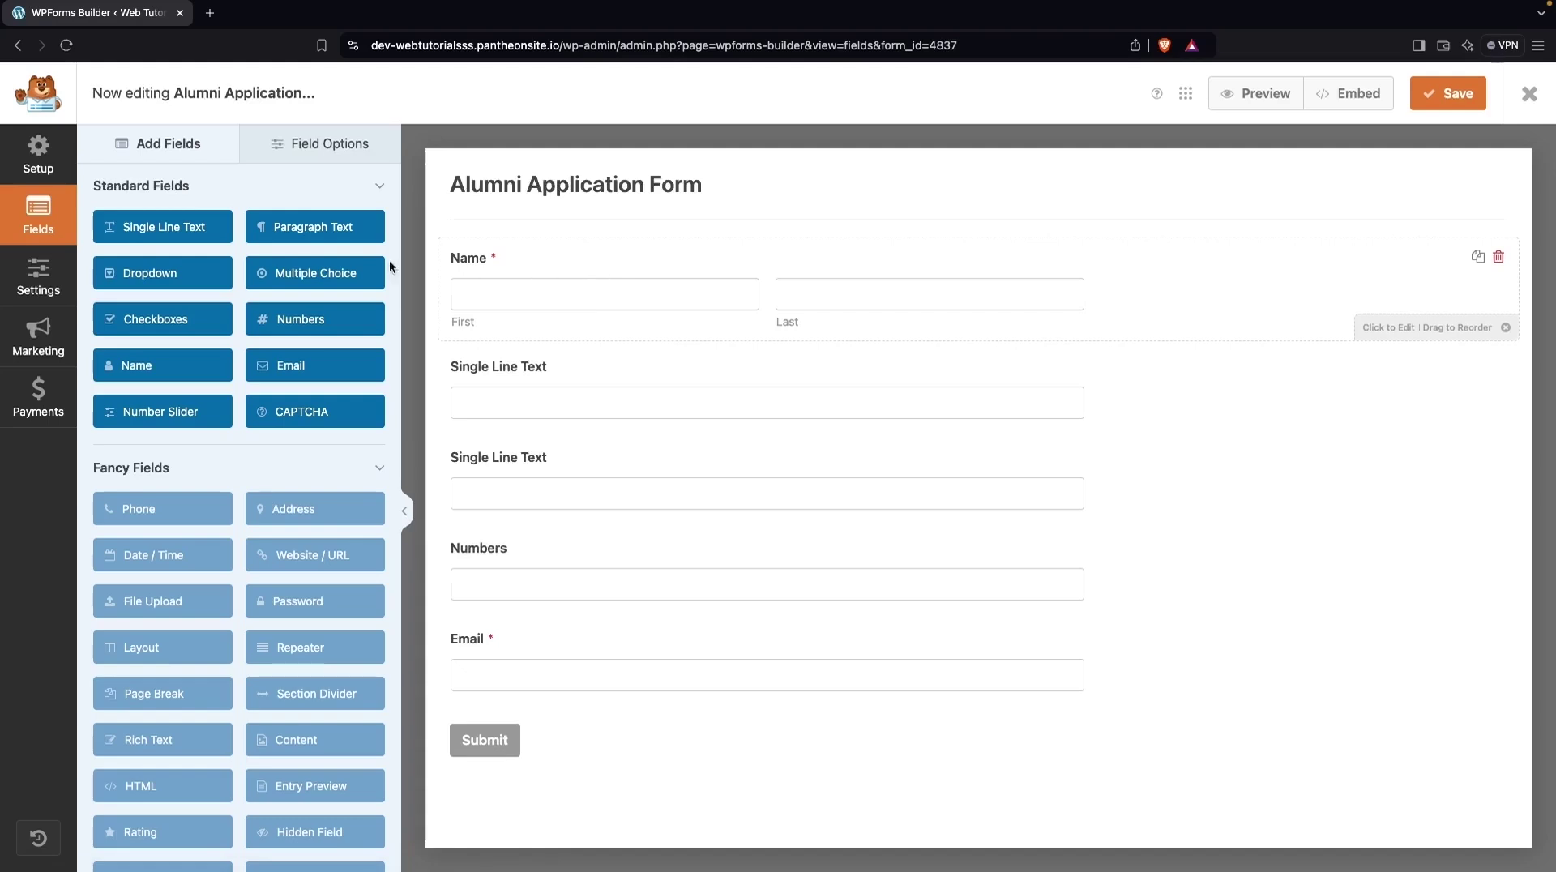
Add two Single Line Text fields and two Dropdown fields after the Email field
left_click(184, 232)
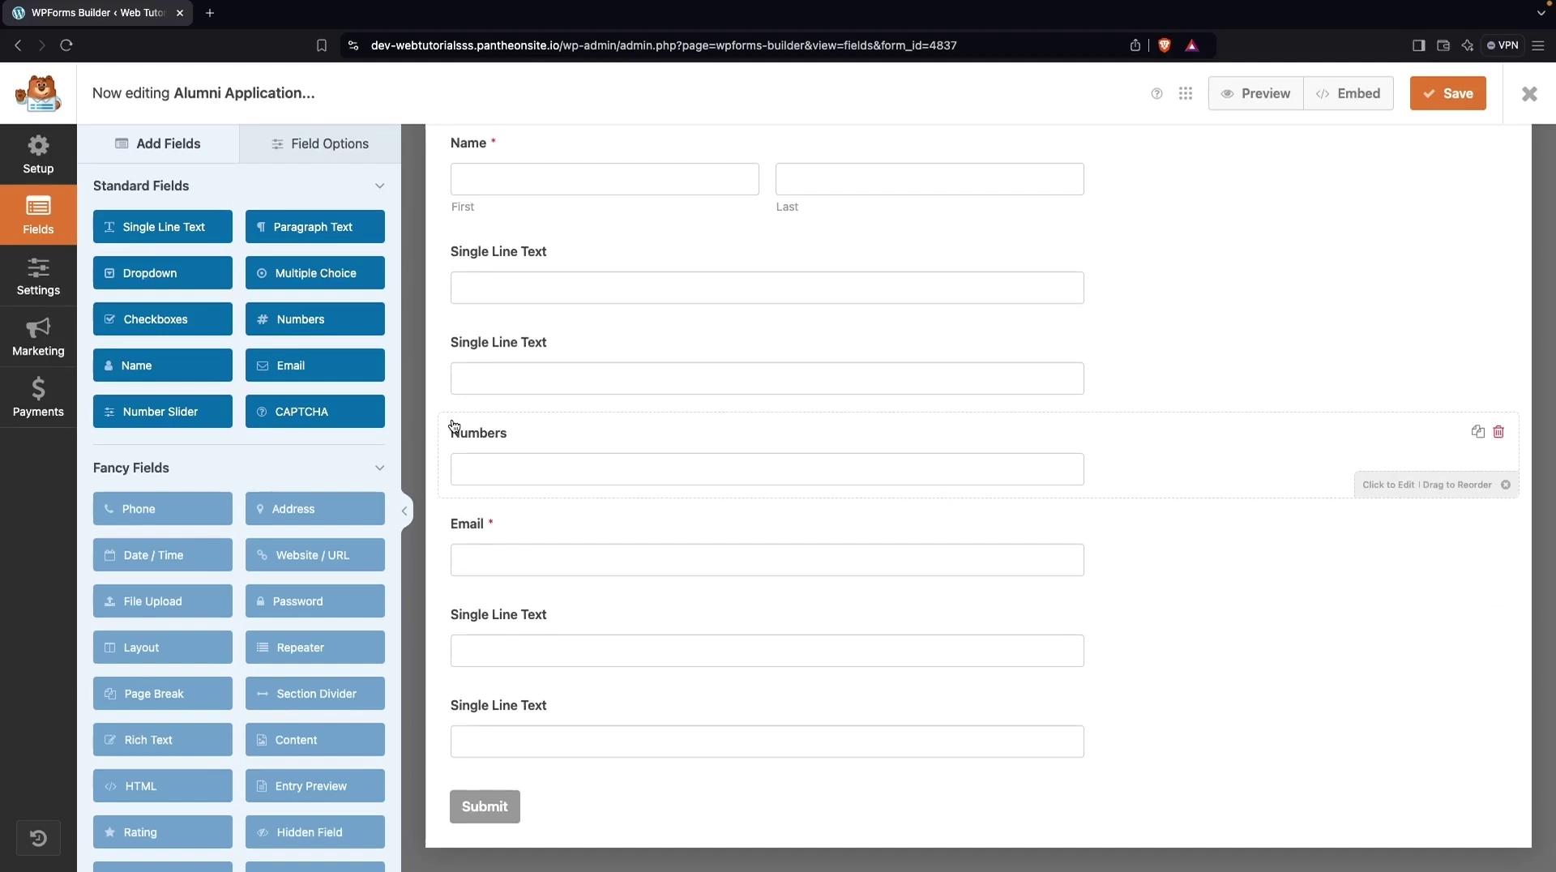
left_click(189, 262)
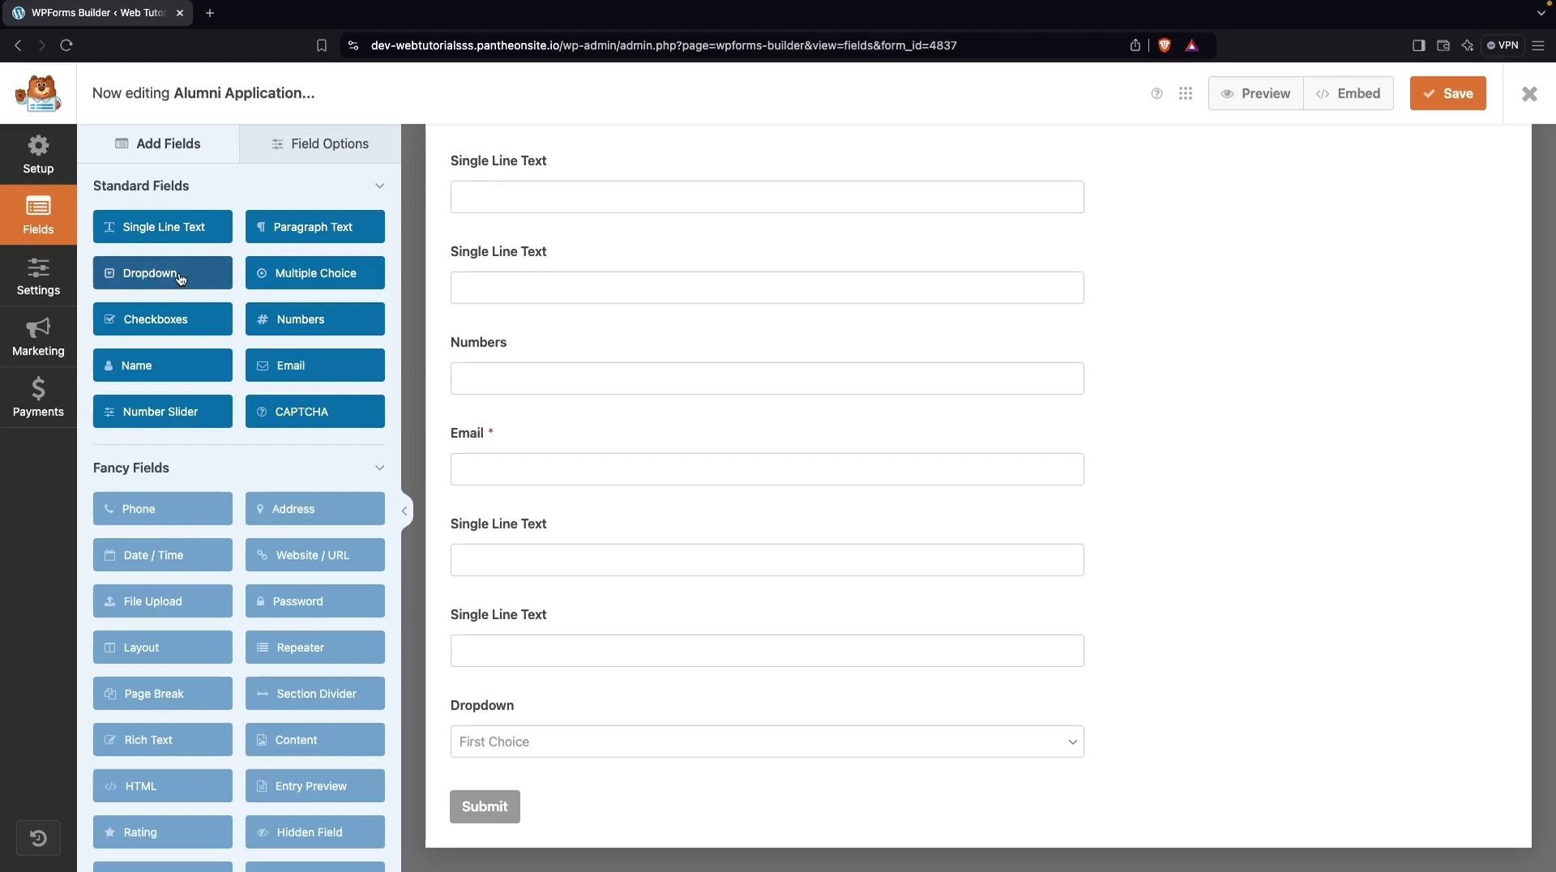
left_click(152, 273)
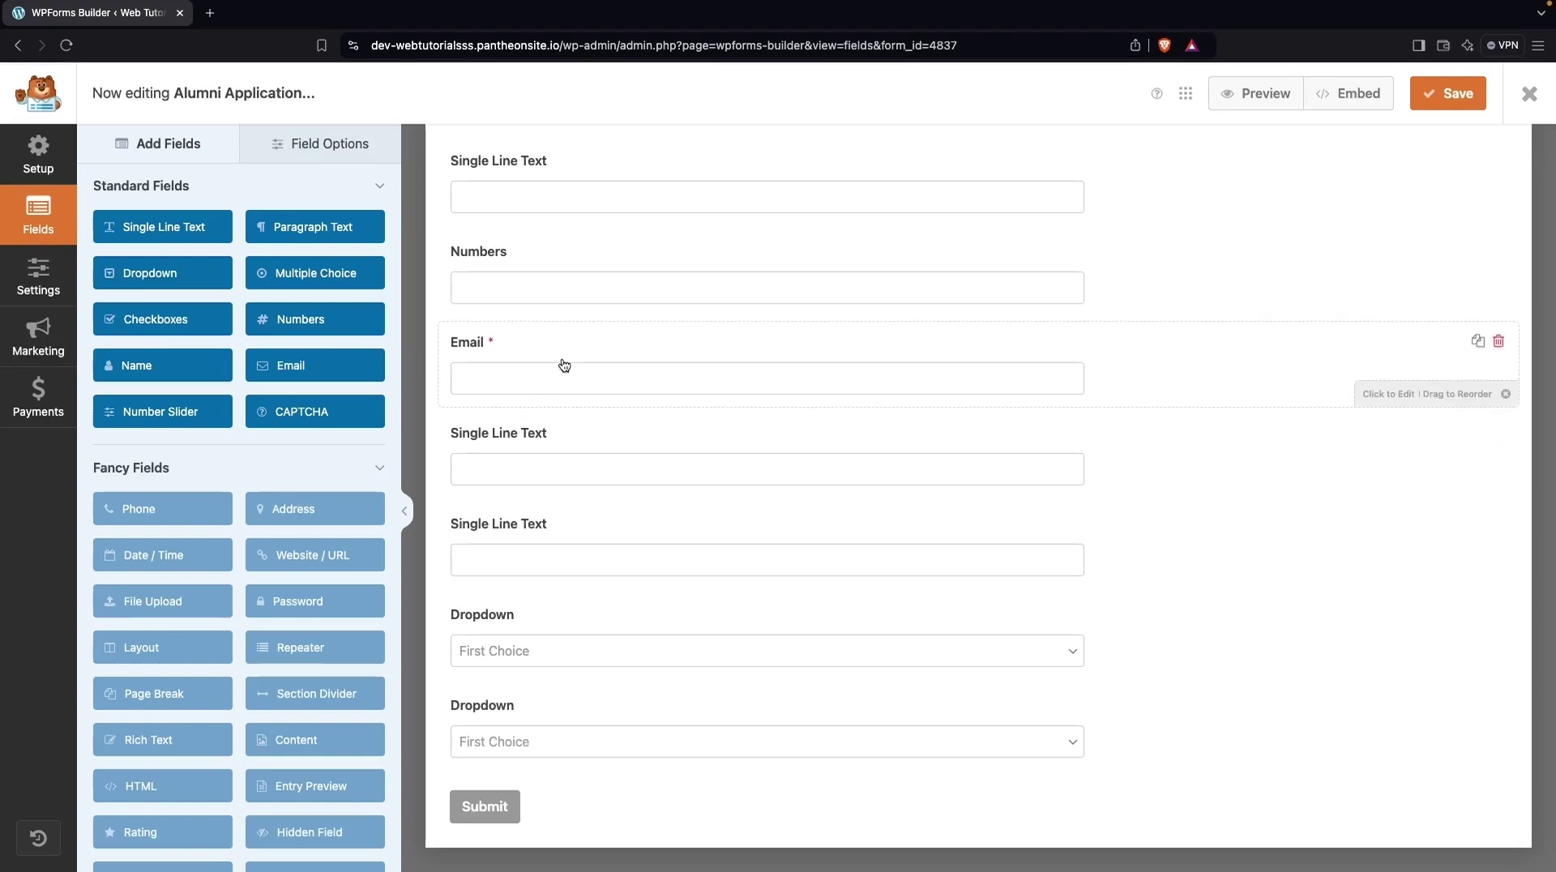
scroll(563, 365, "up", 4)
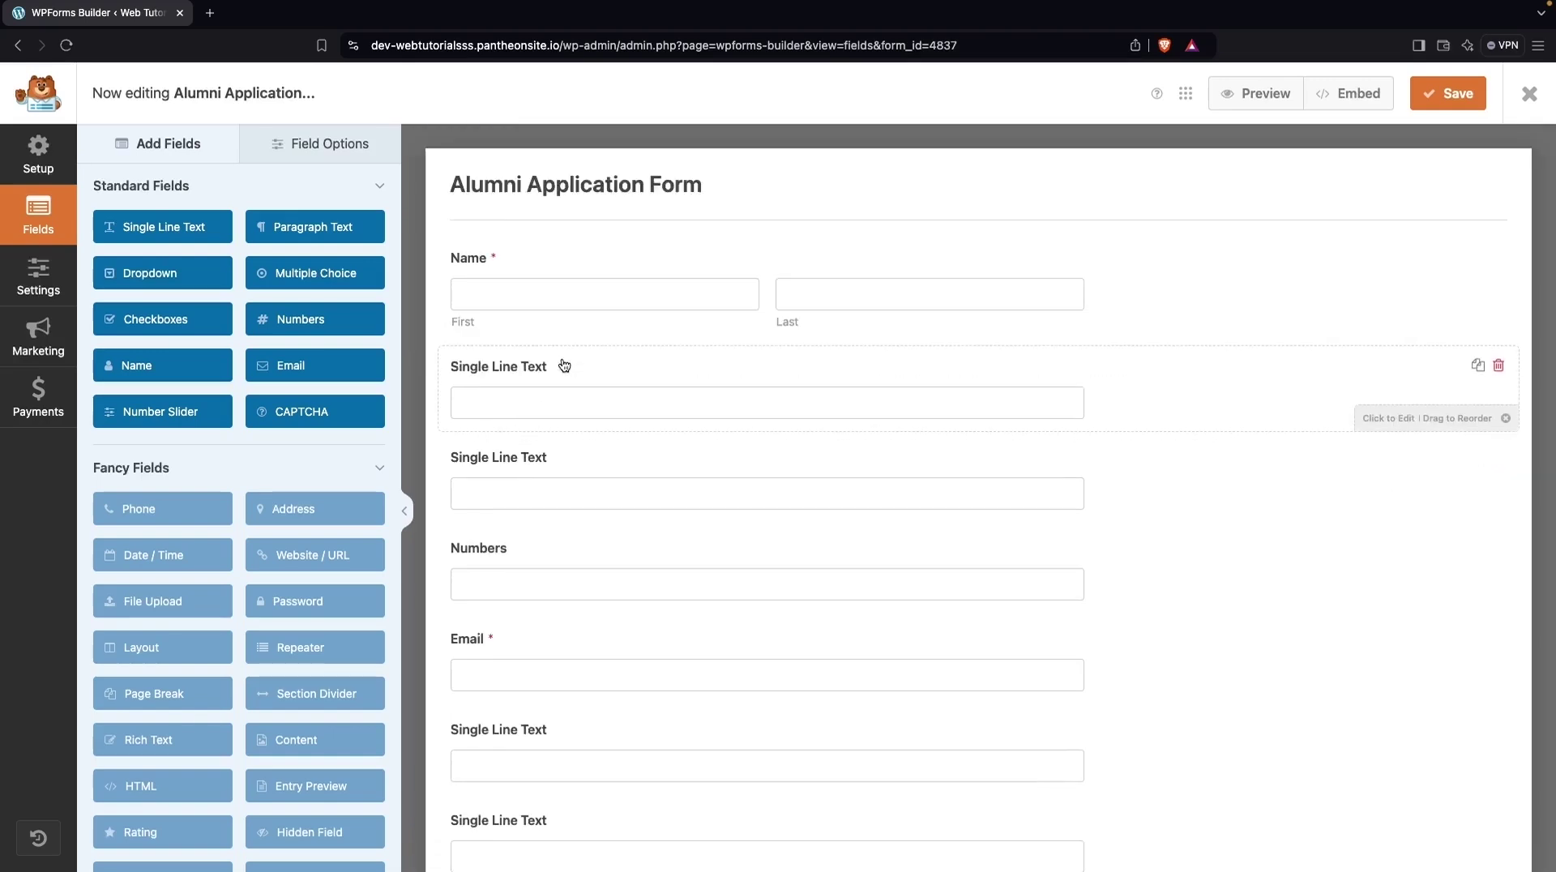
Keep the Name field's First Last format and make the first text field a required 'Address'
left_click(576, 264)
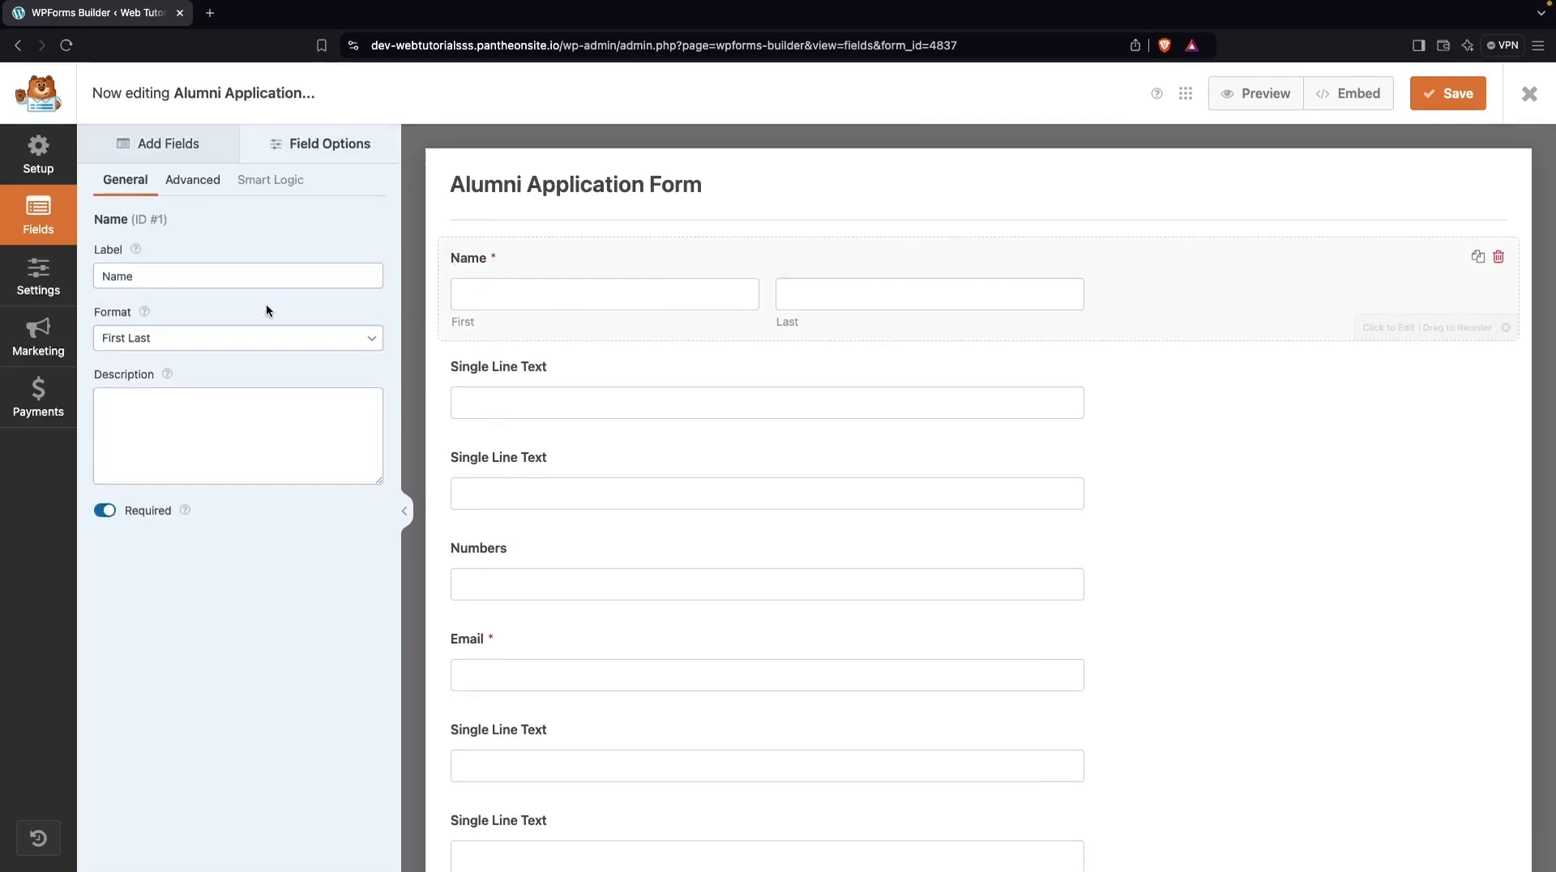
left_click(172, 337)
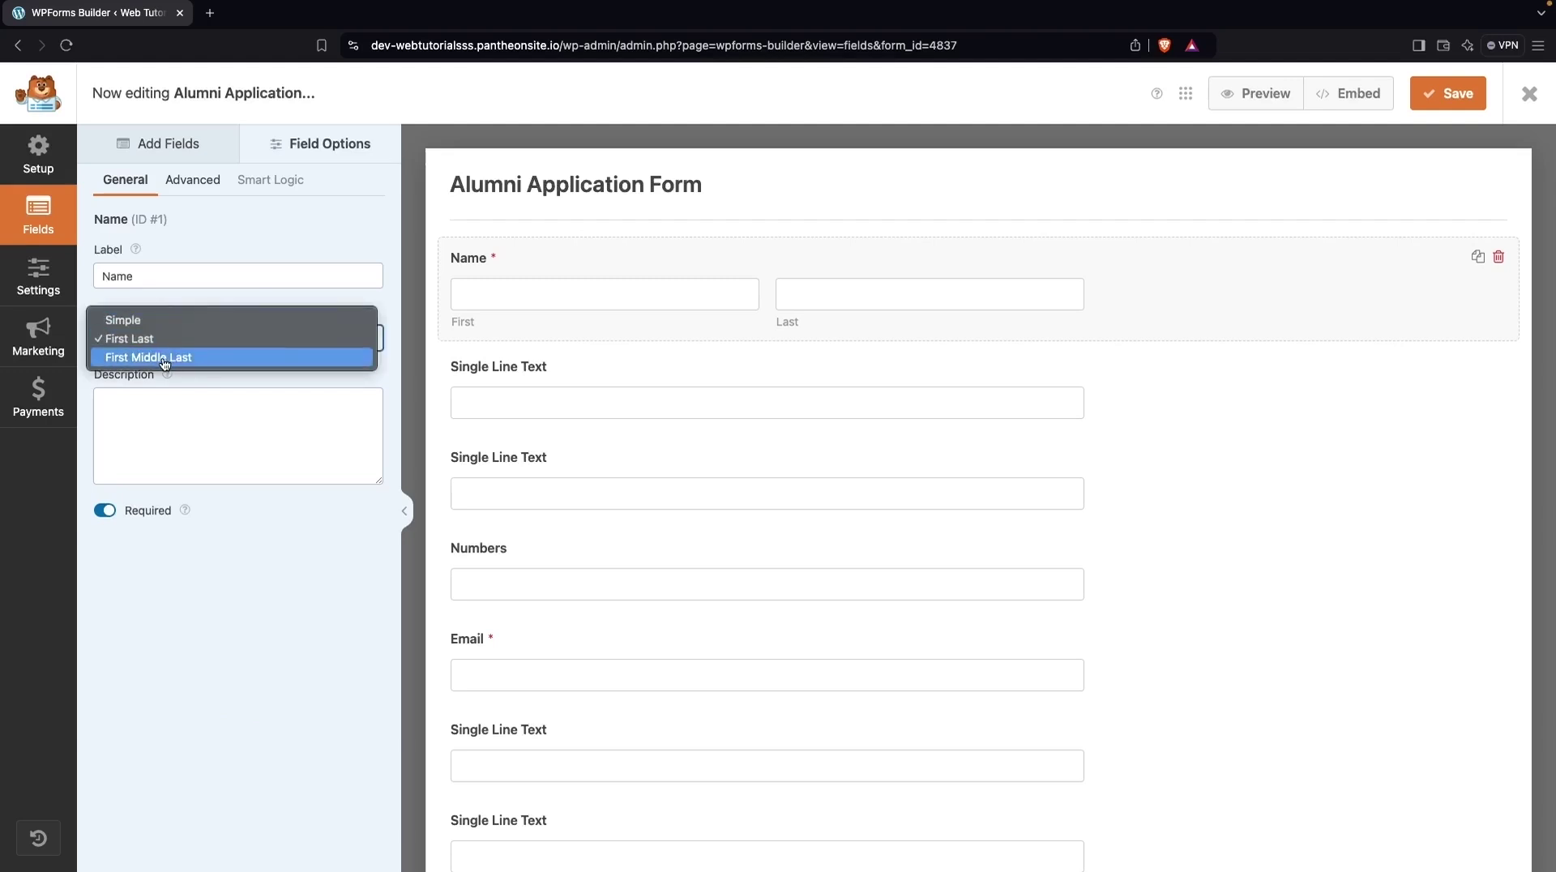
left_click(187, 265)
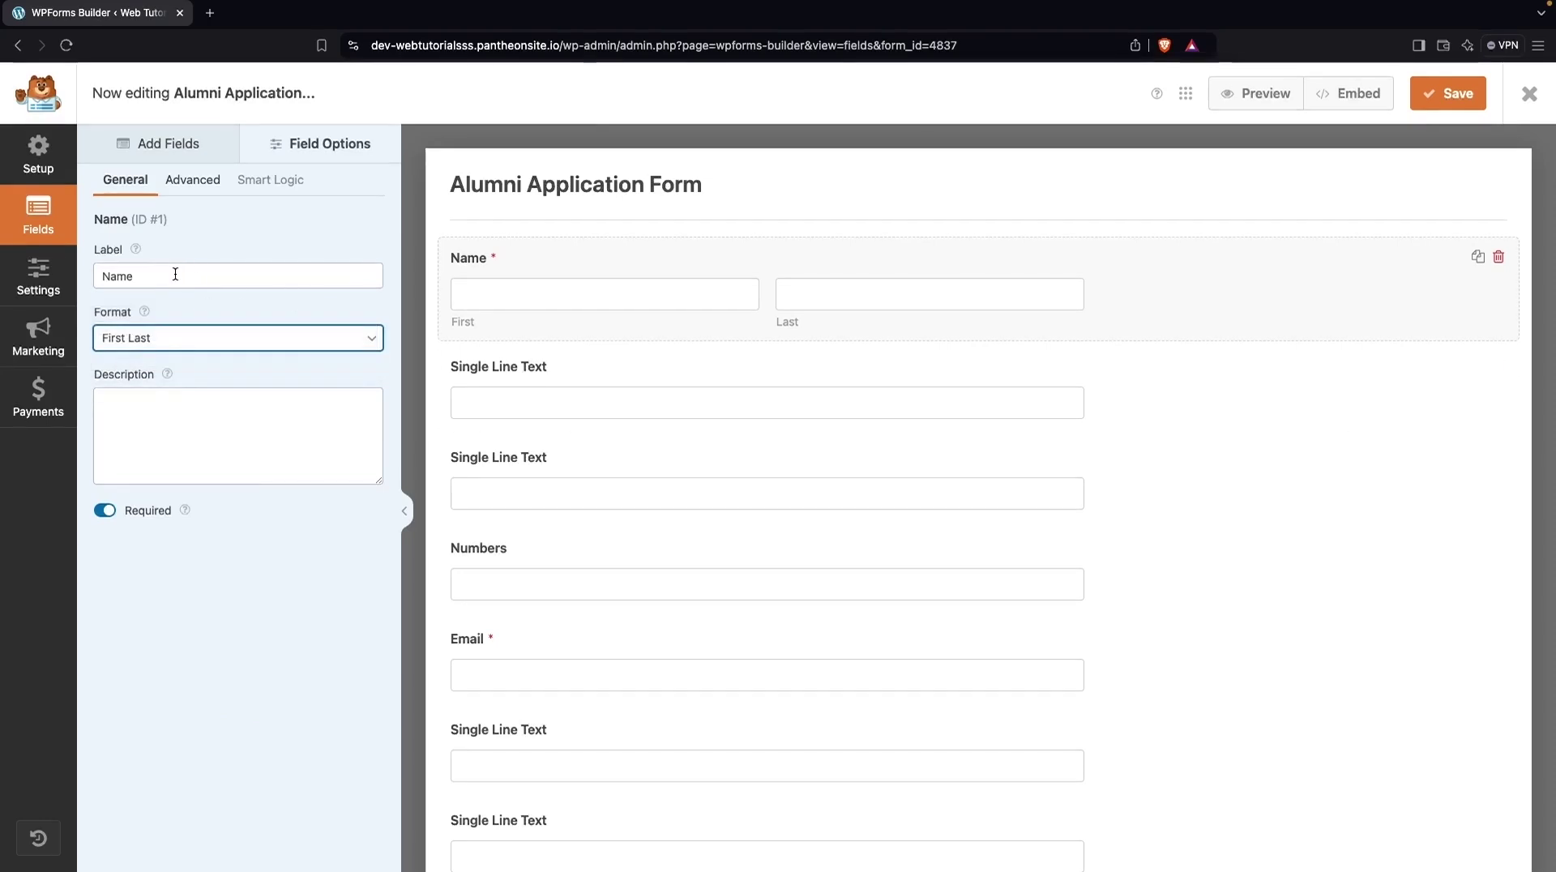
left_click(532, 379)
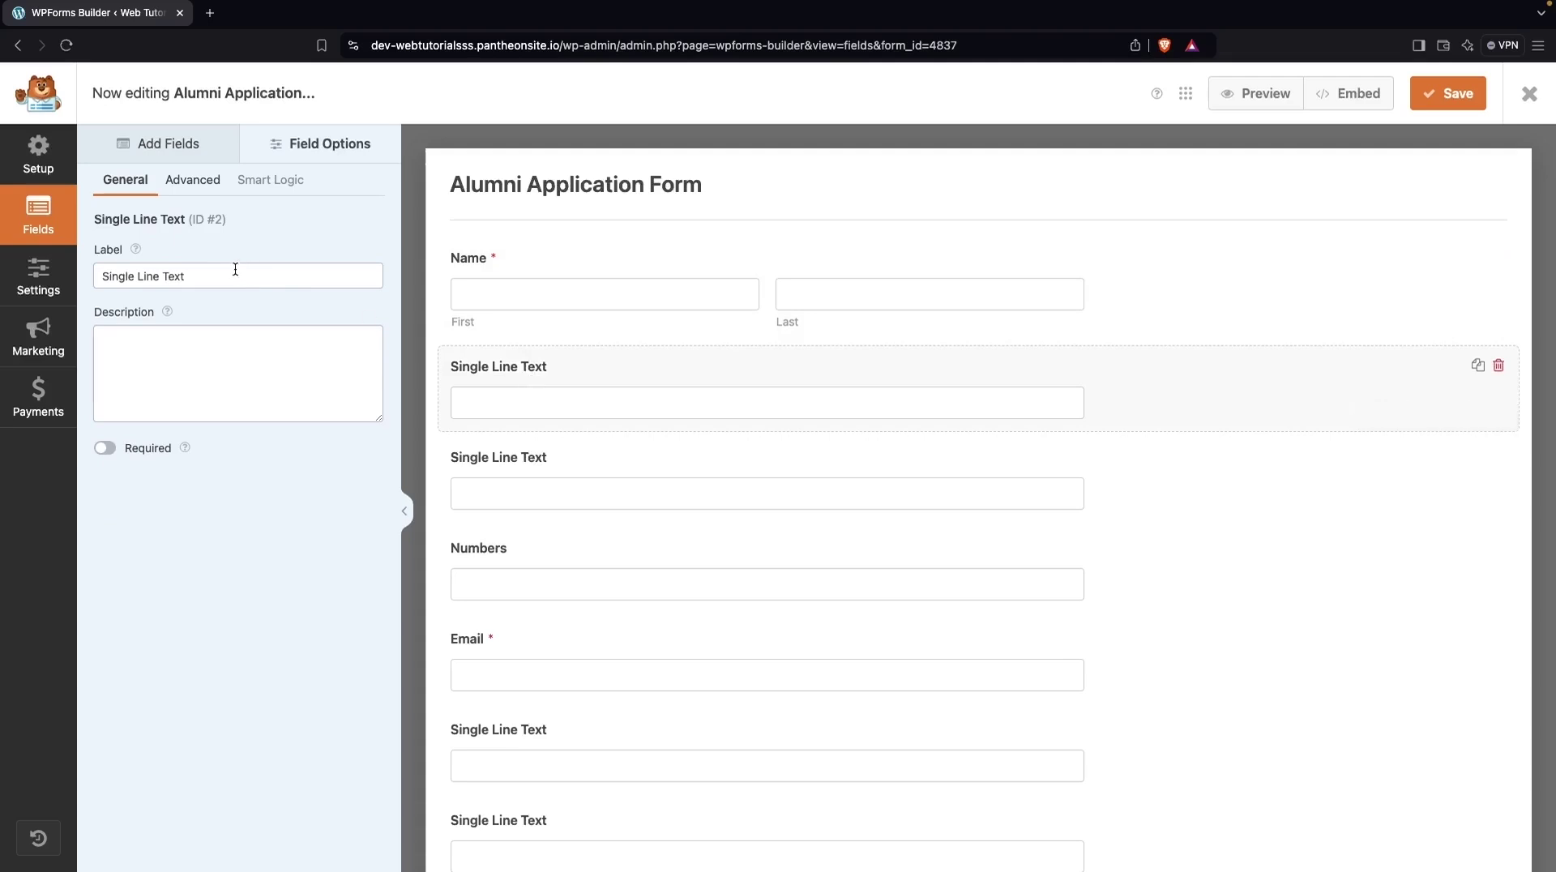
triple_click(209, 277)
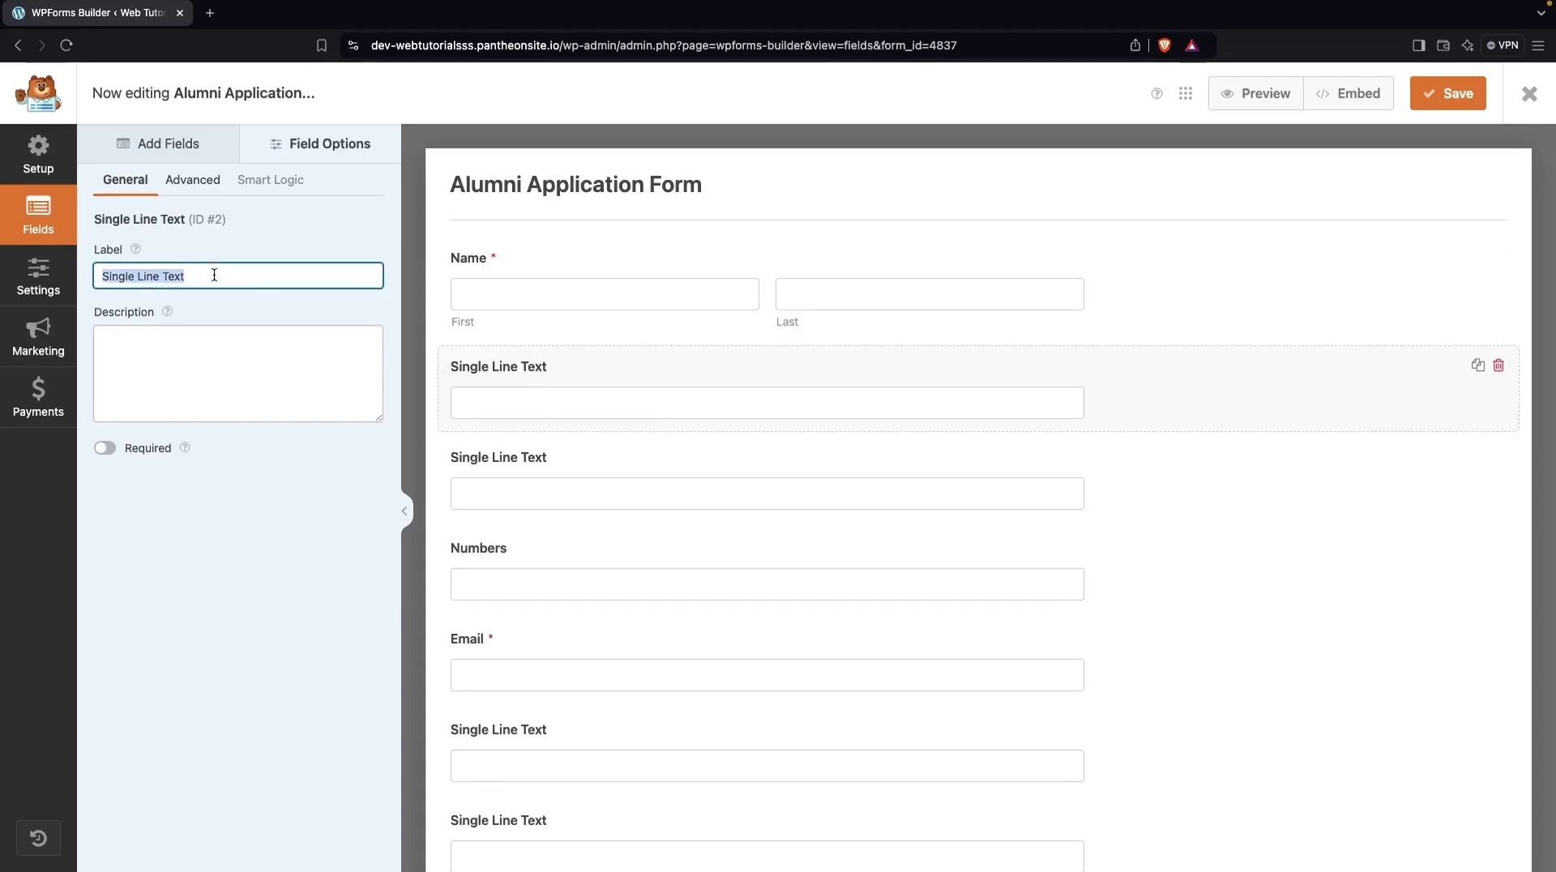
type("Adress")
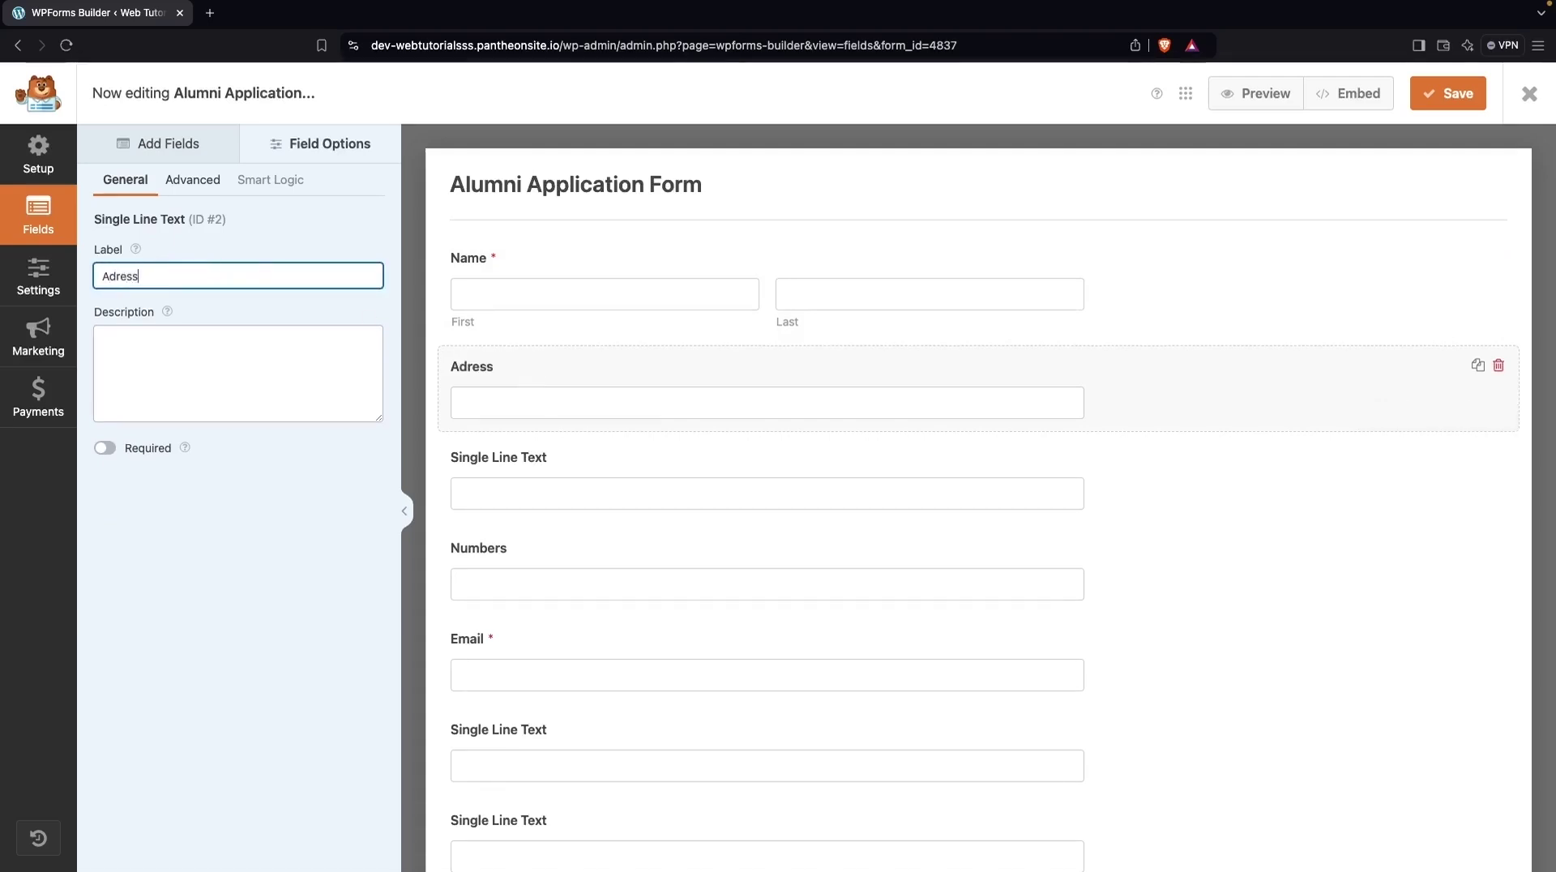
left_click(108, 278)
type("d")
left_click(111, 450)
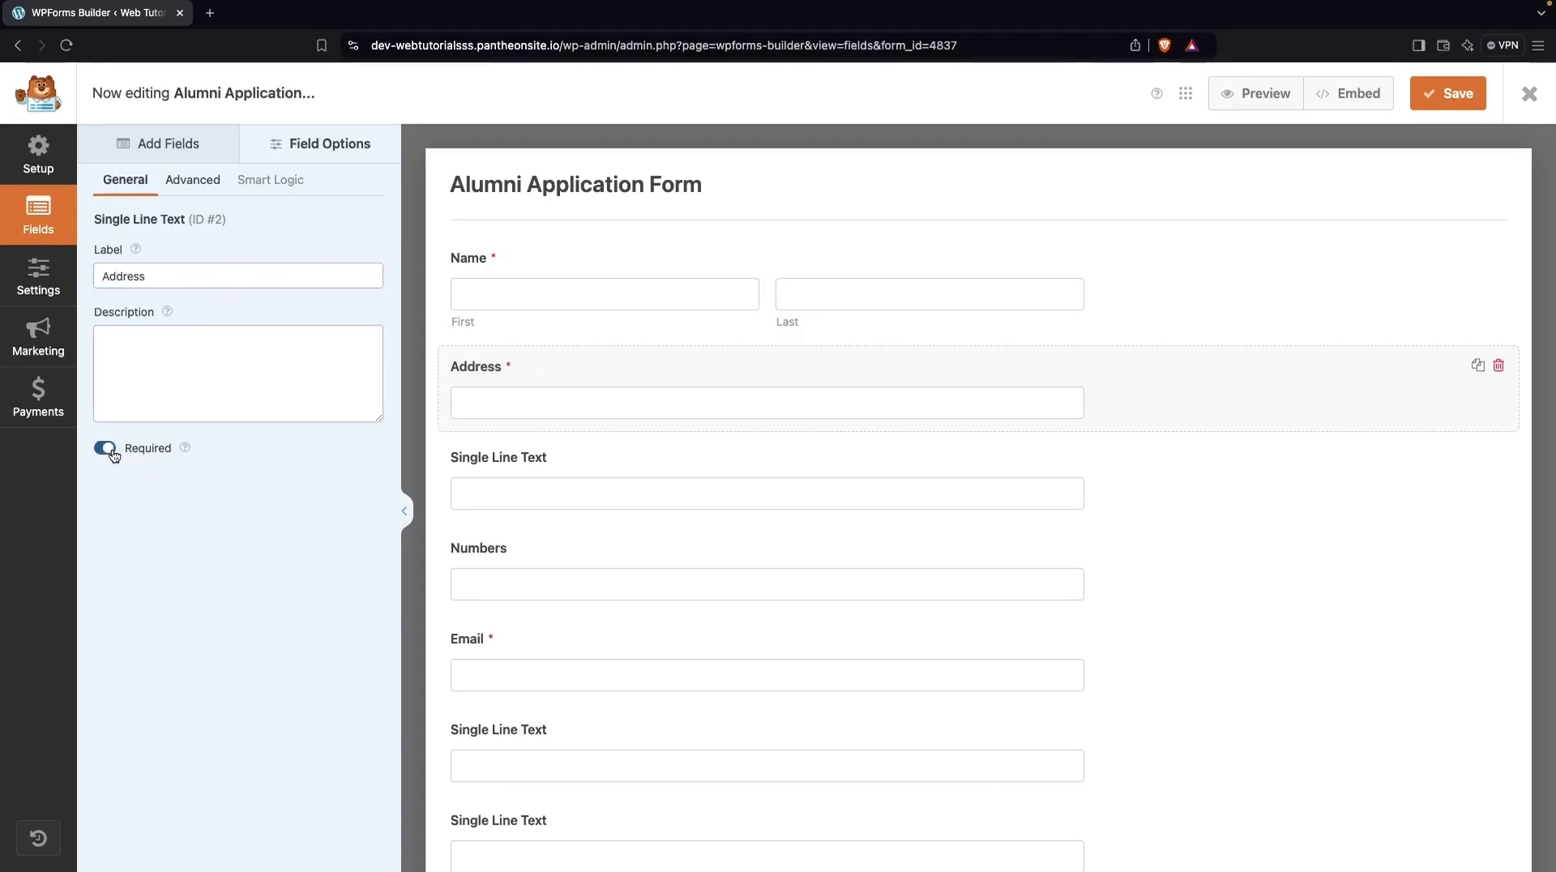
Relabel the next text field 'City' and the Numbers field 'Phone No', both required
left_click(542, 478)
triple_click(236, 275)
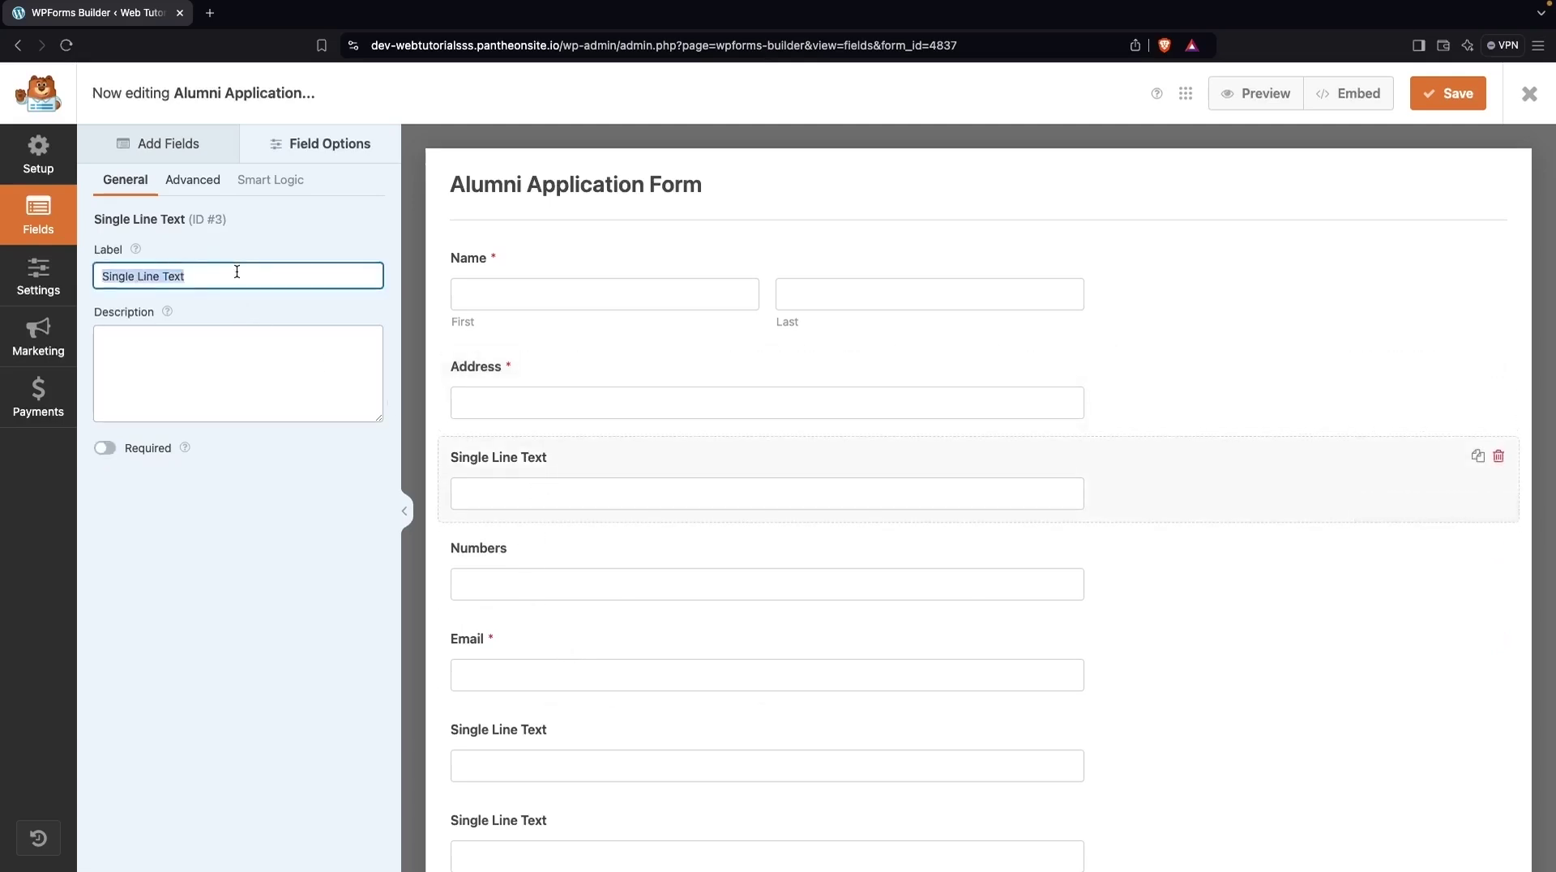
type("City")
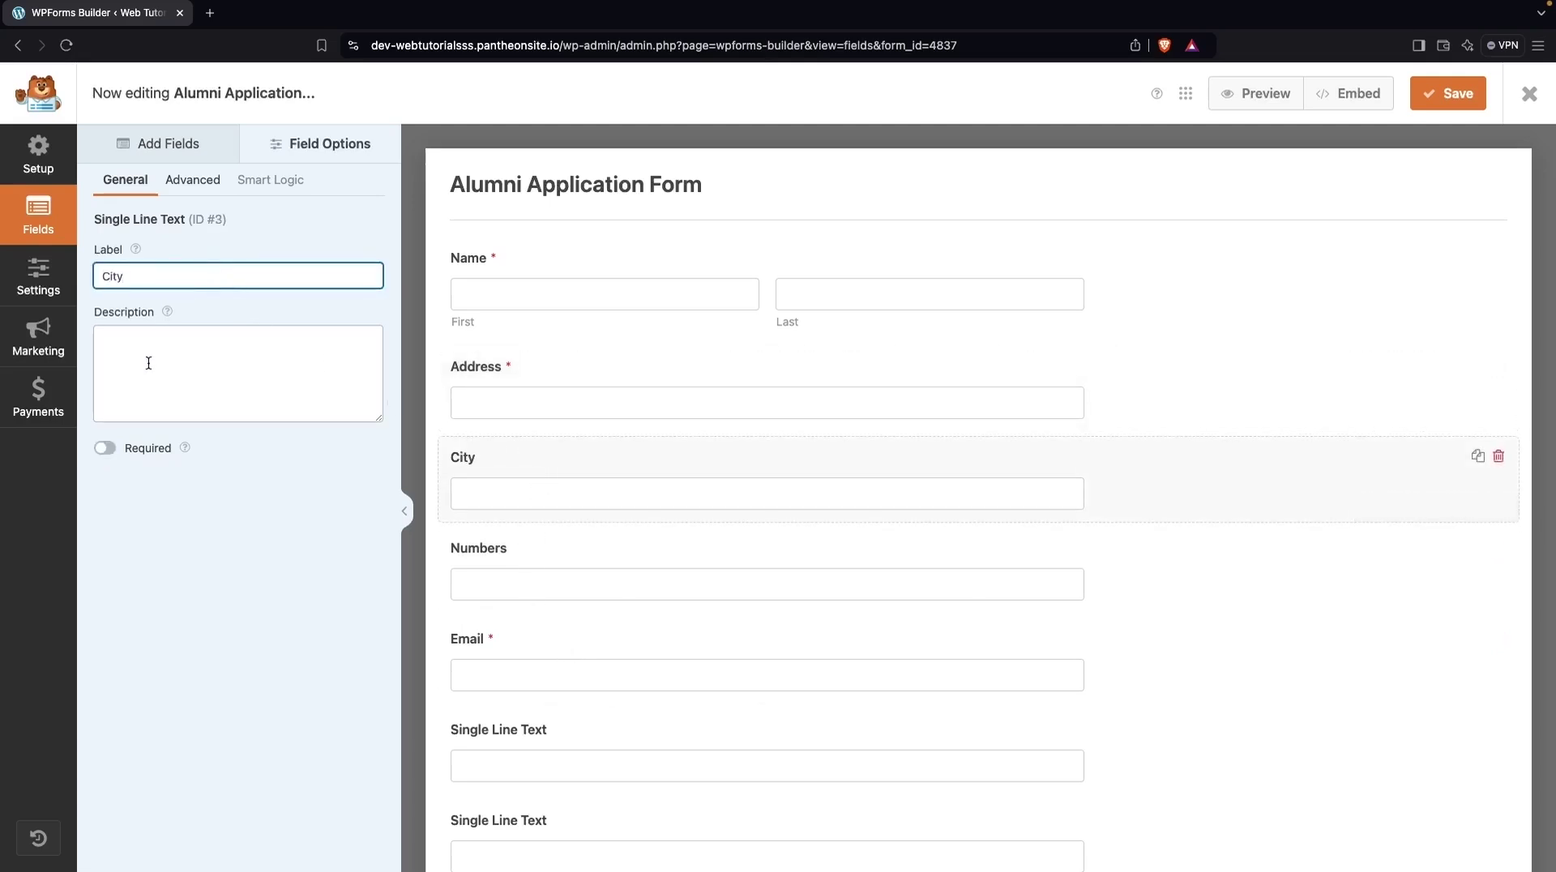
left_click(104, 448)
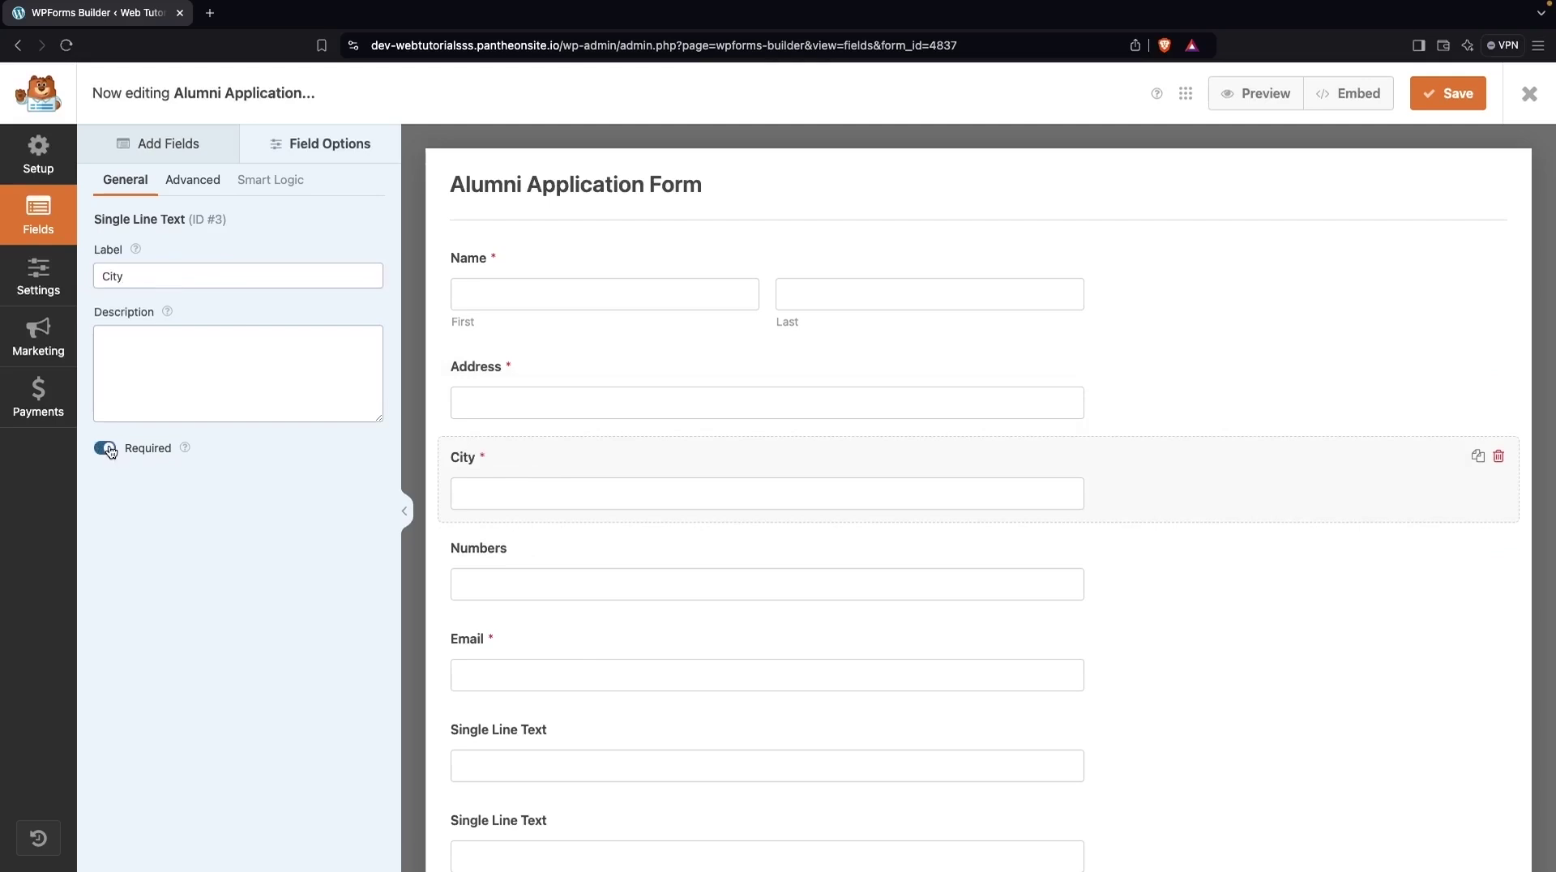
left_click(512, 584)
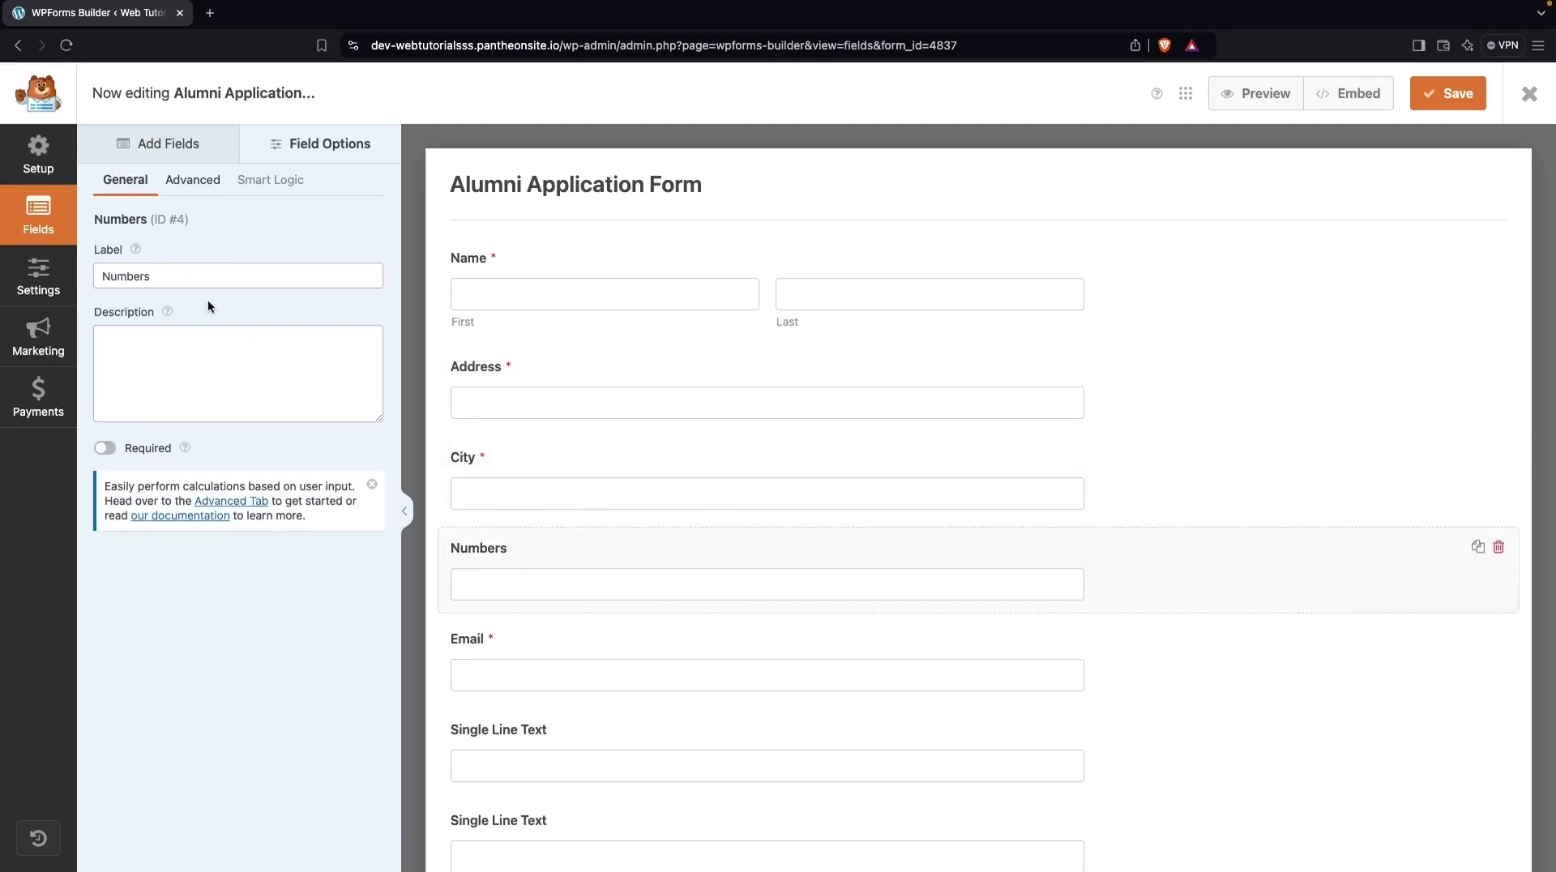
double_click(182, 276)
type("Phone No")
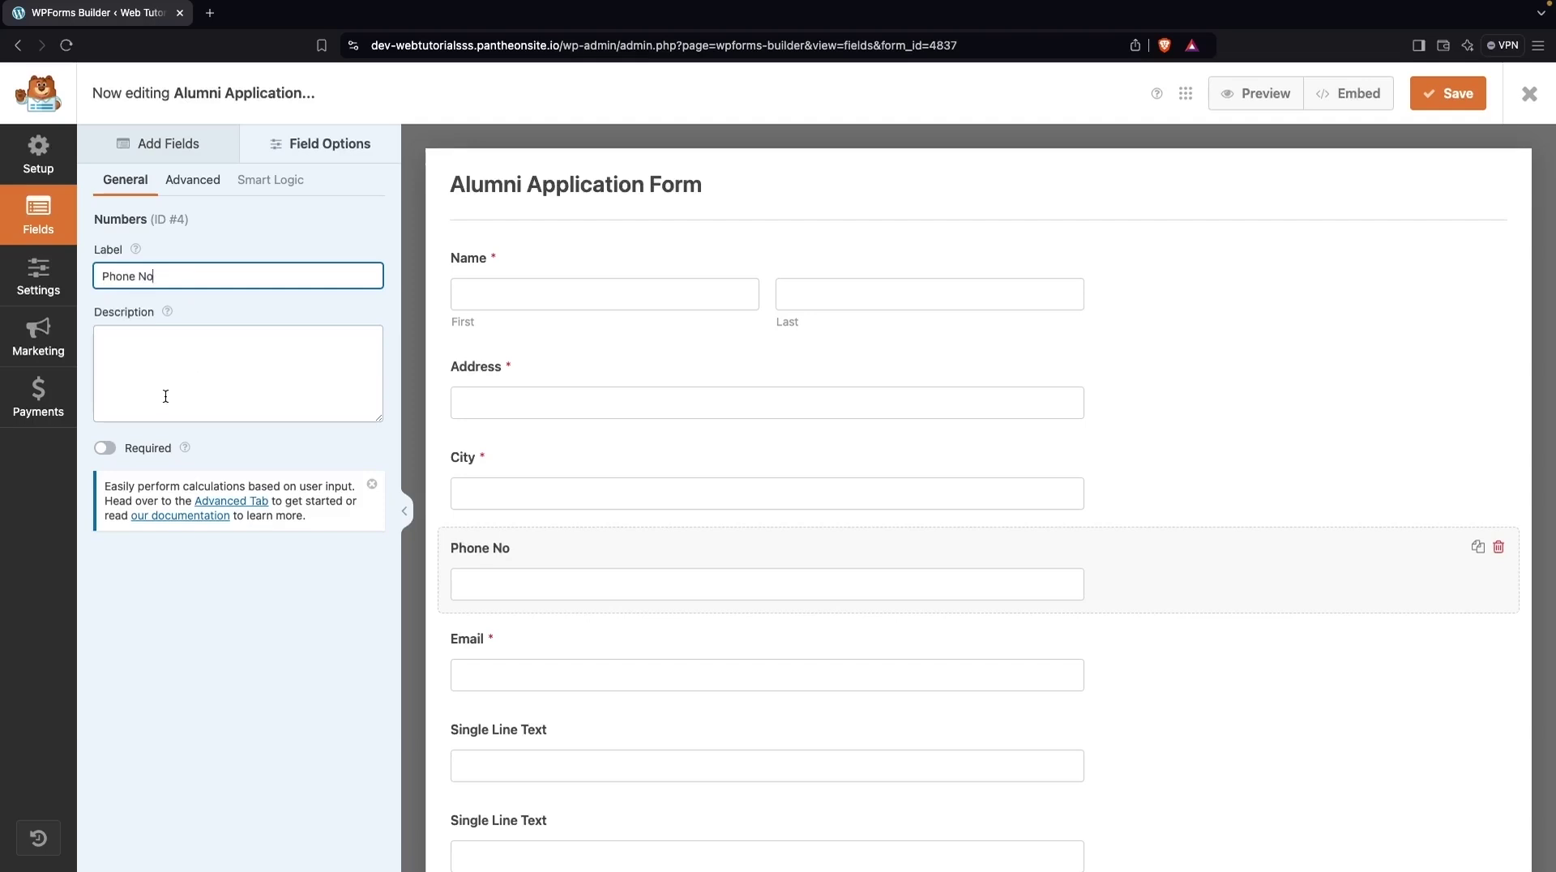
left_click(106, 448)
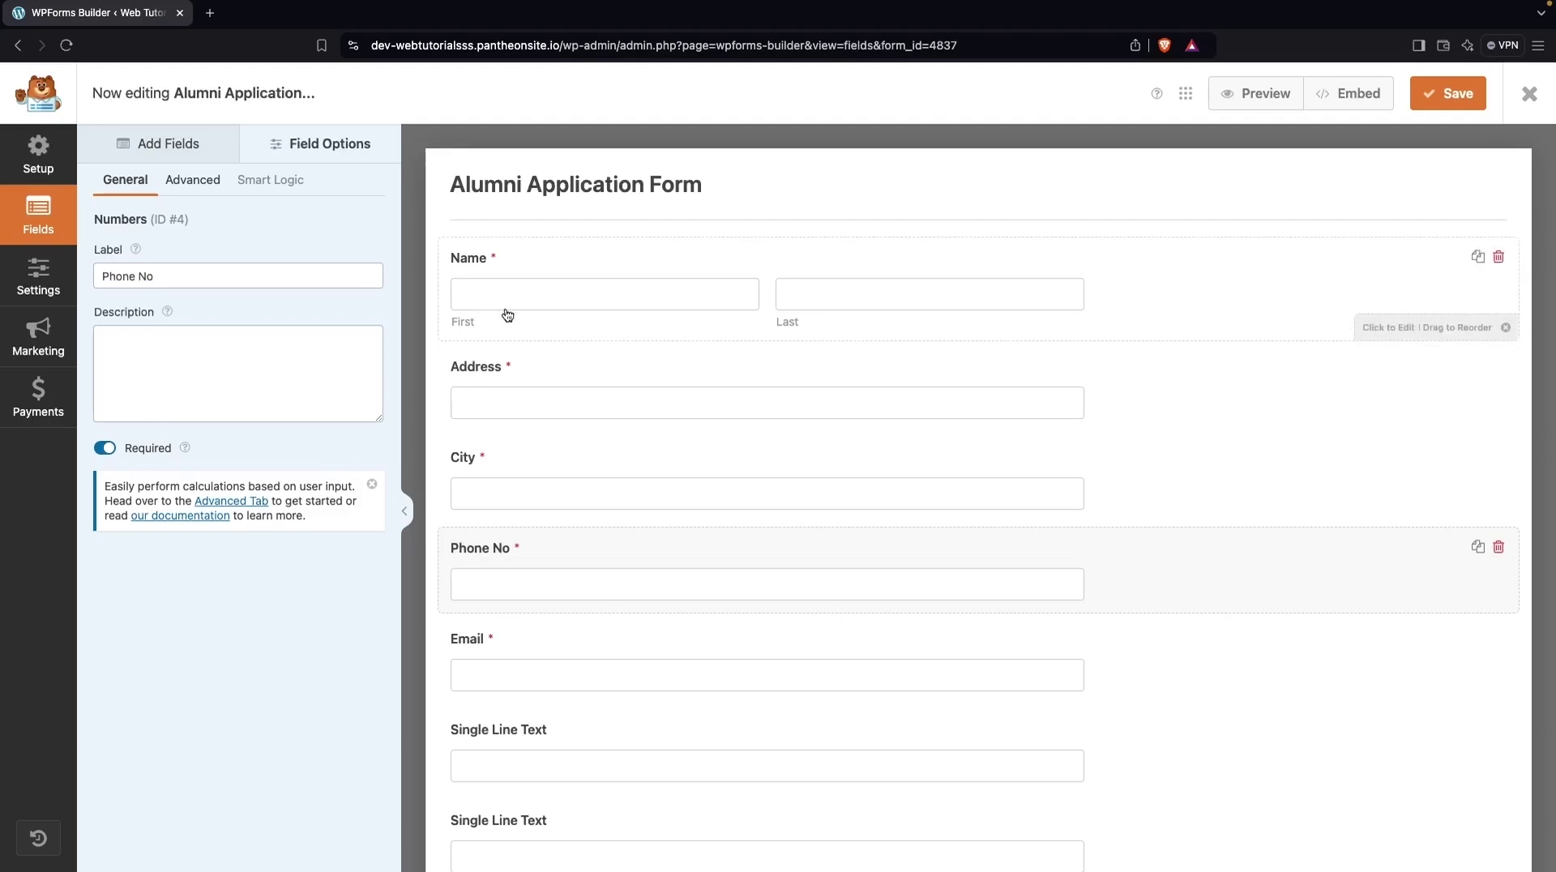
left_click(205, 186)
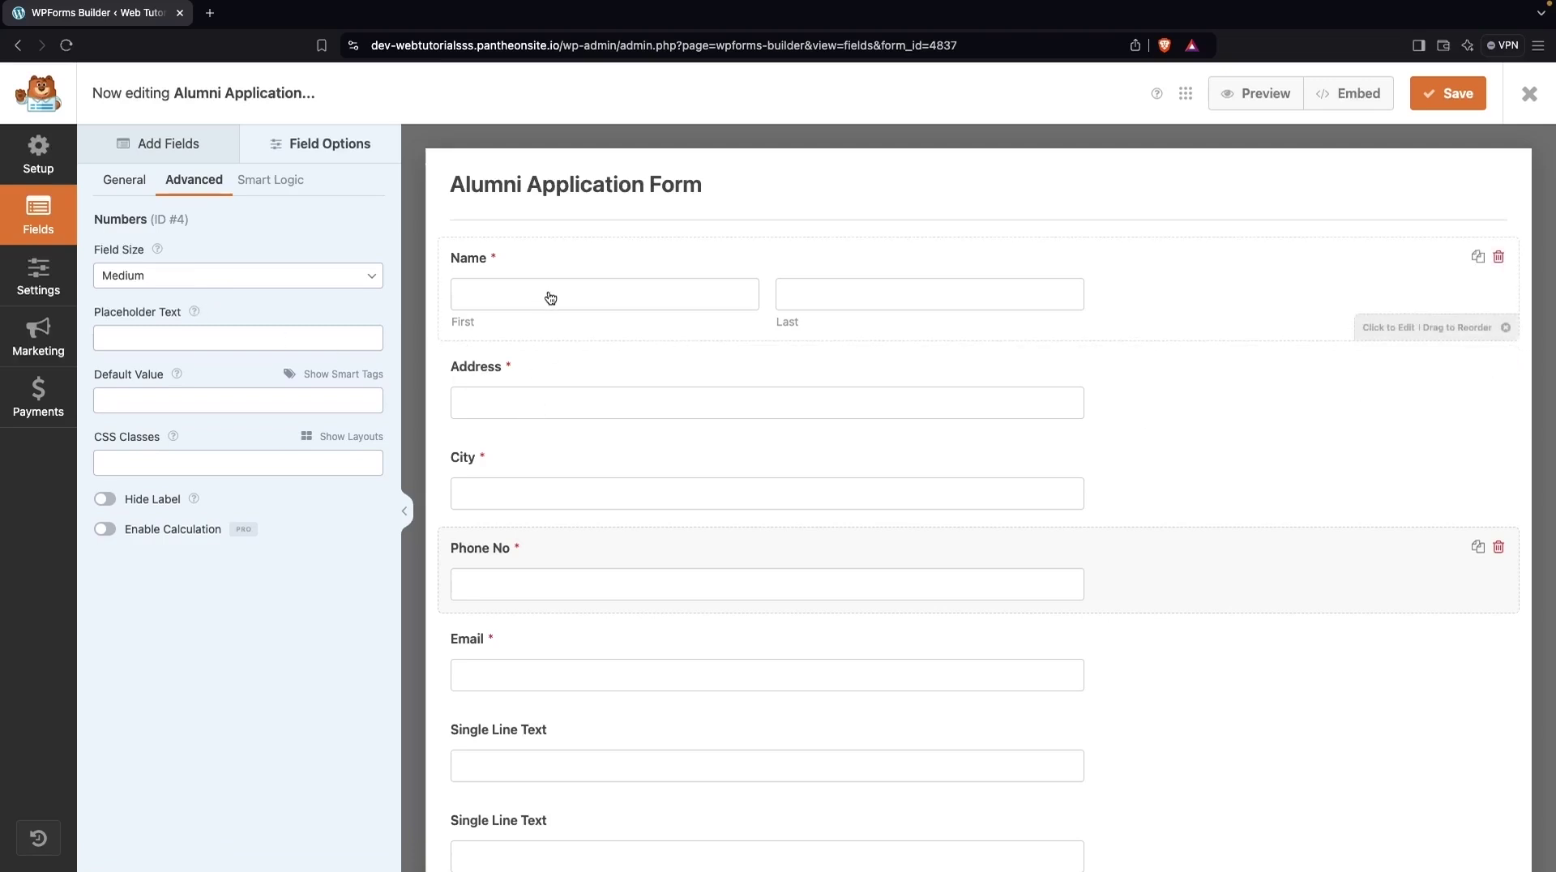
Confirm the Address field size stays Medium in its advanced settings
left_click(501, 419)
left_click(196, 185)
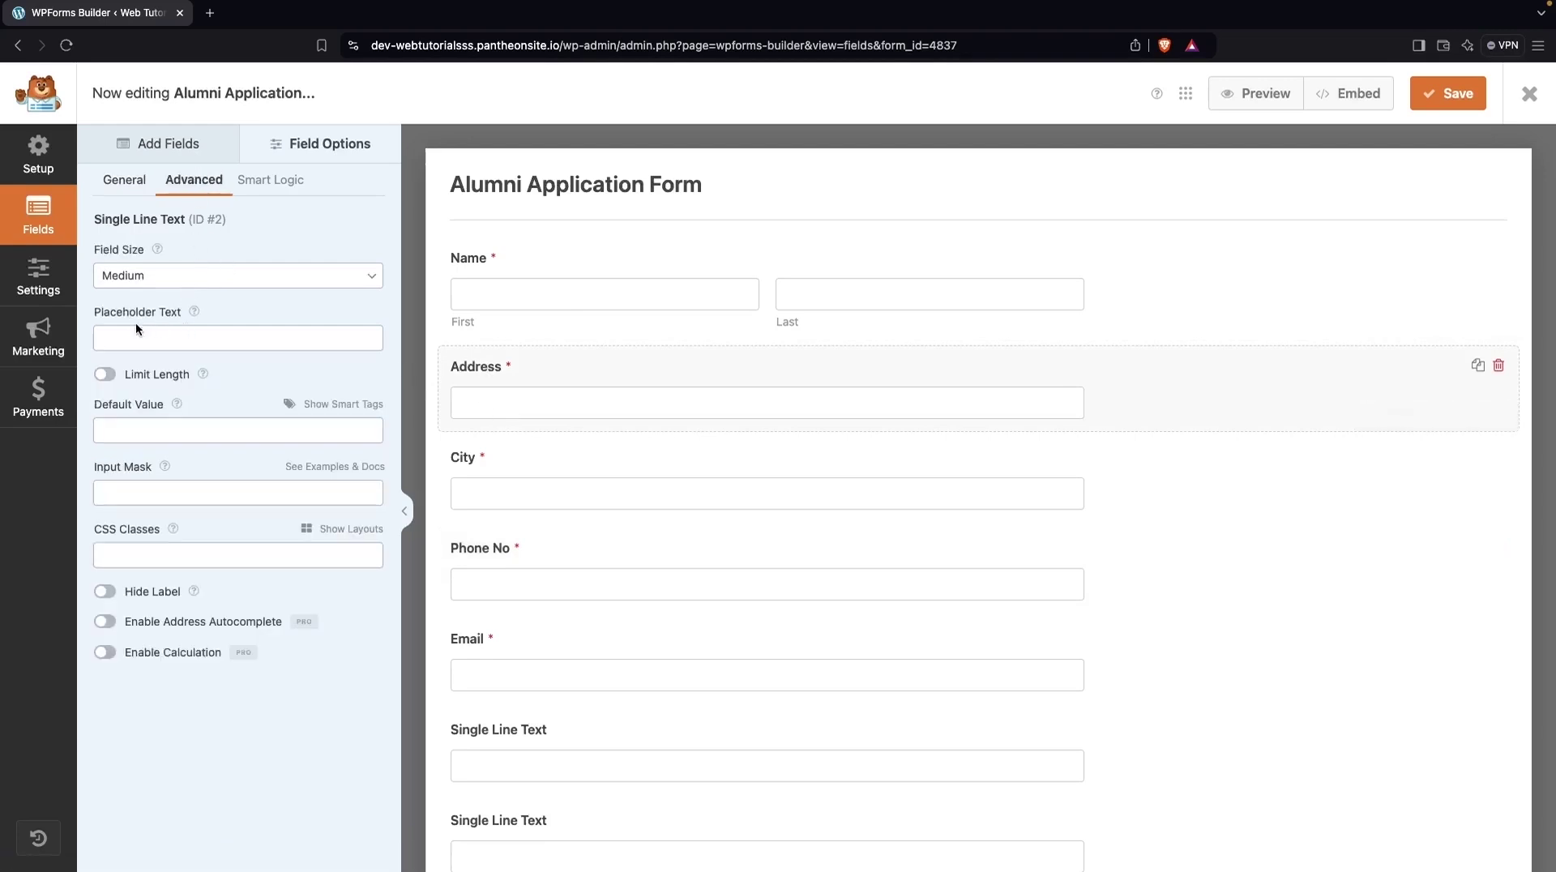
left_click(172, 272)
left_click(286, 222)
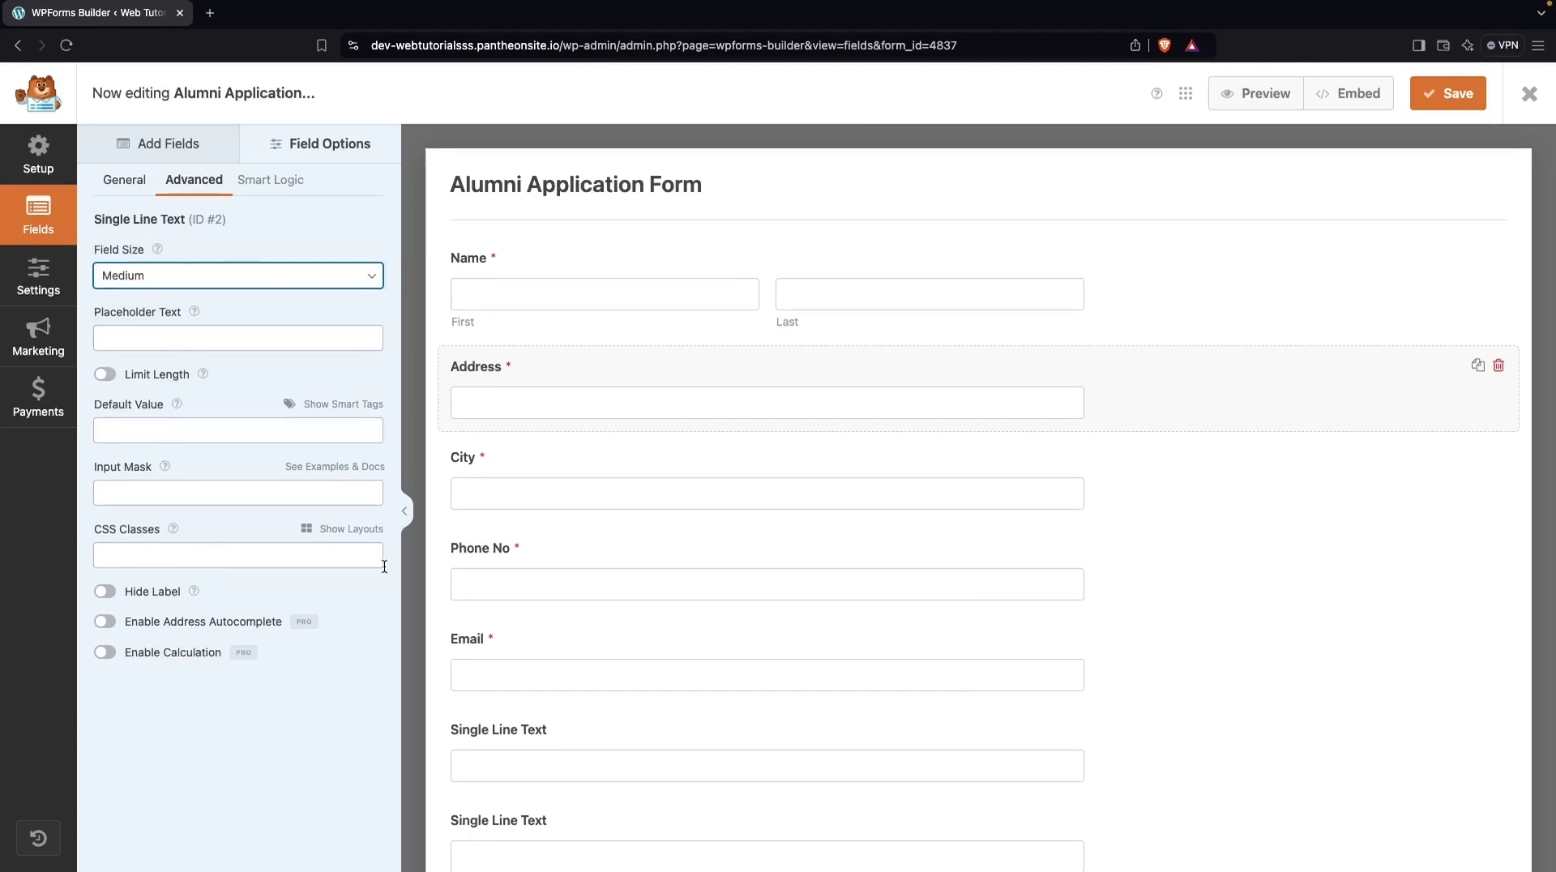
scroll(494, 597, "down", 2)
left_click(494, 597)
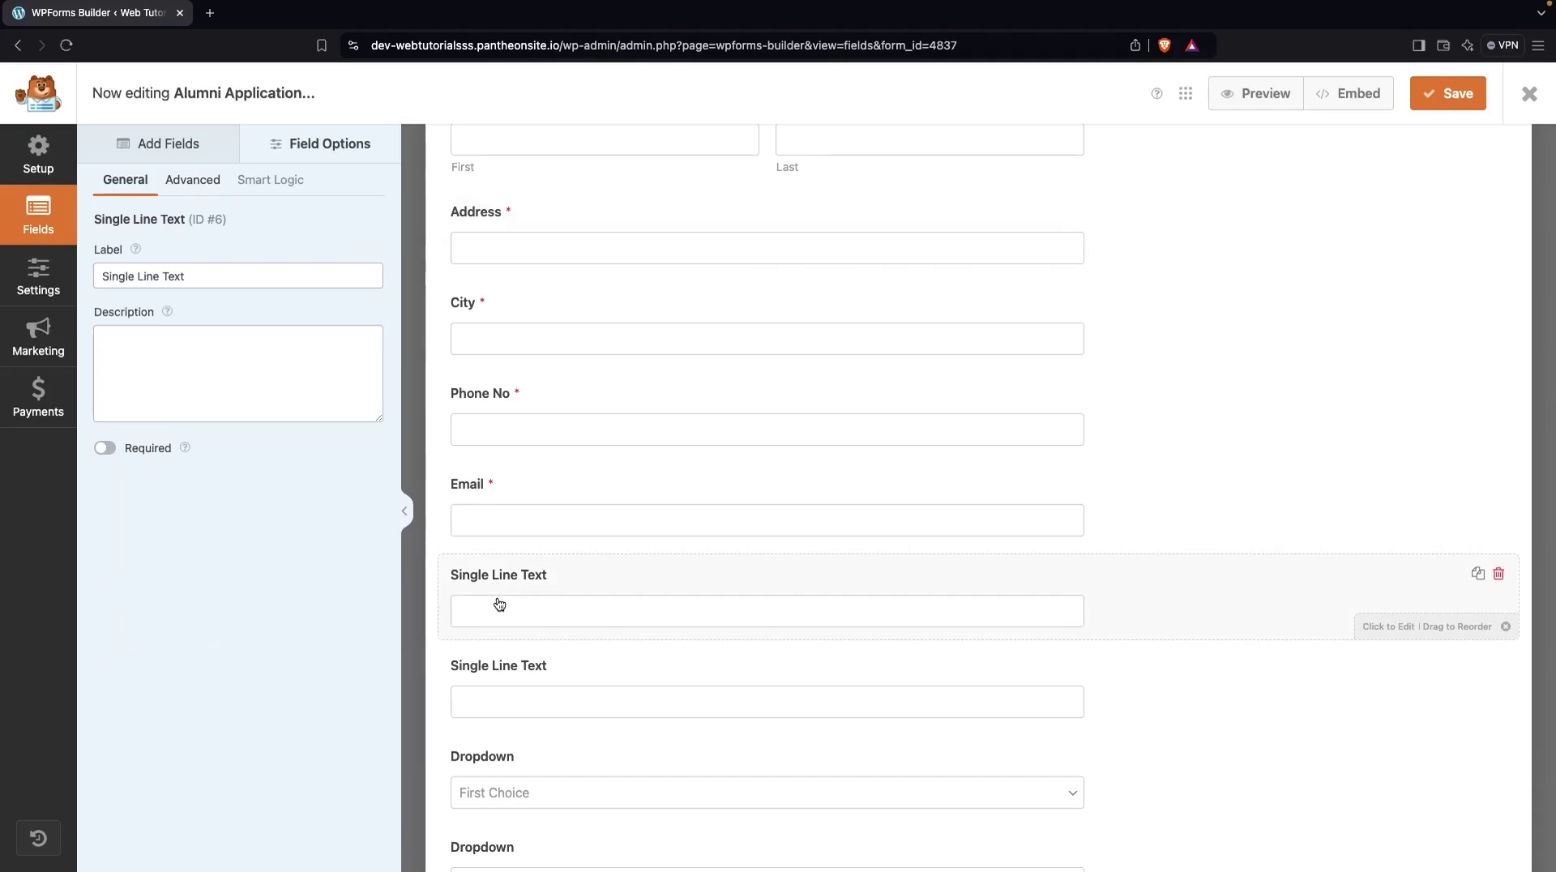
Label the text field below Email 'Enrolment Year', fixing the spelling, and make it required
double_click(179, 276)
key("super+a")
type("Enrollment Year")
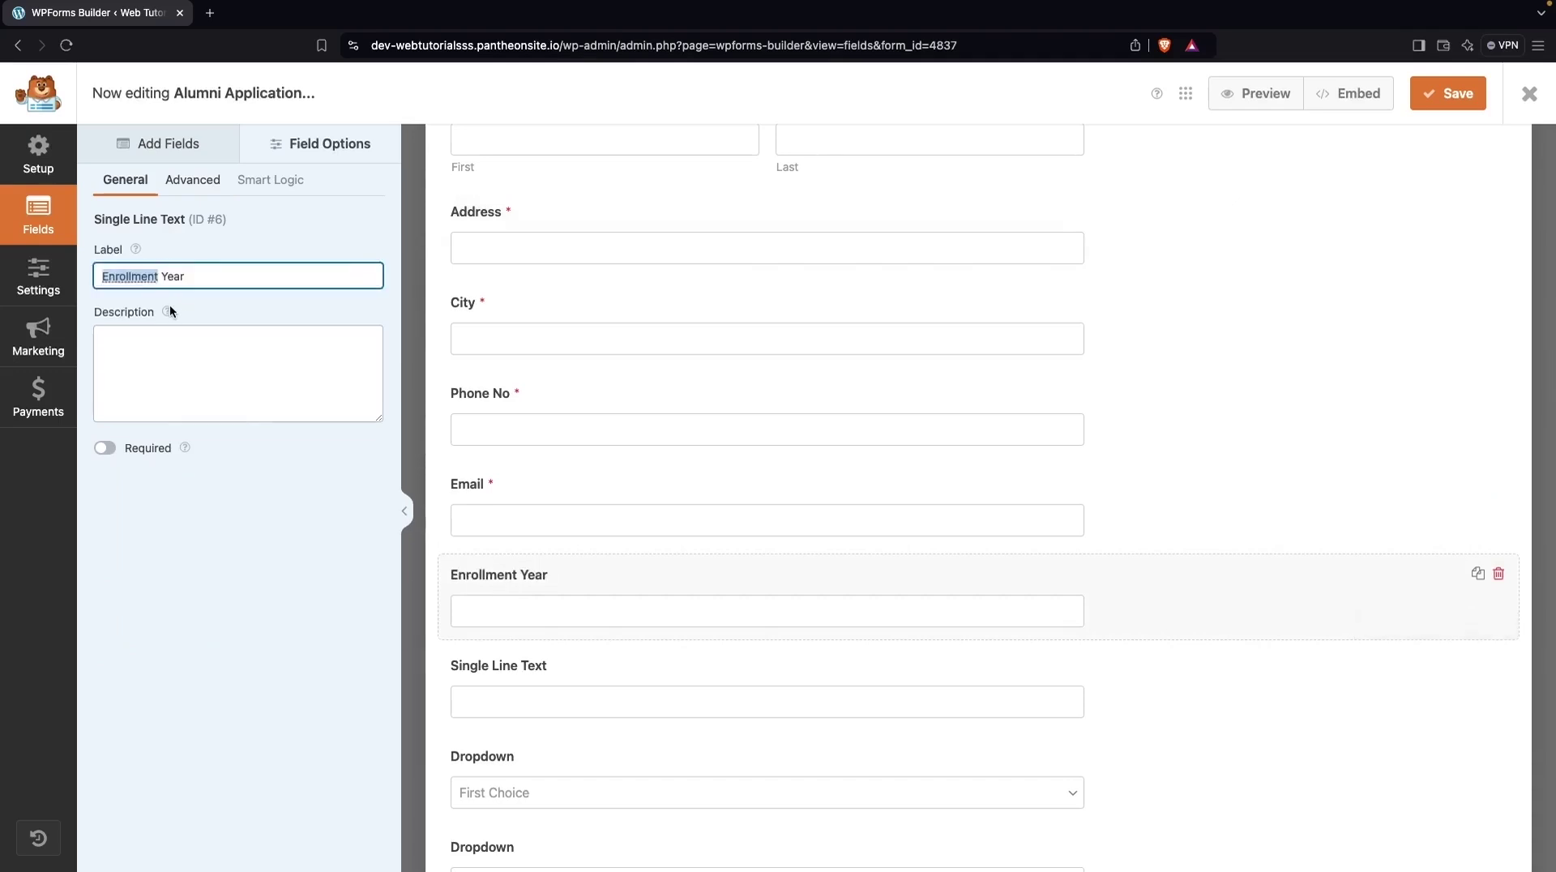
right_click(133, 278)
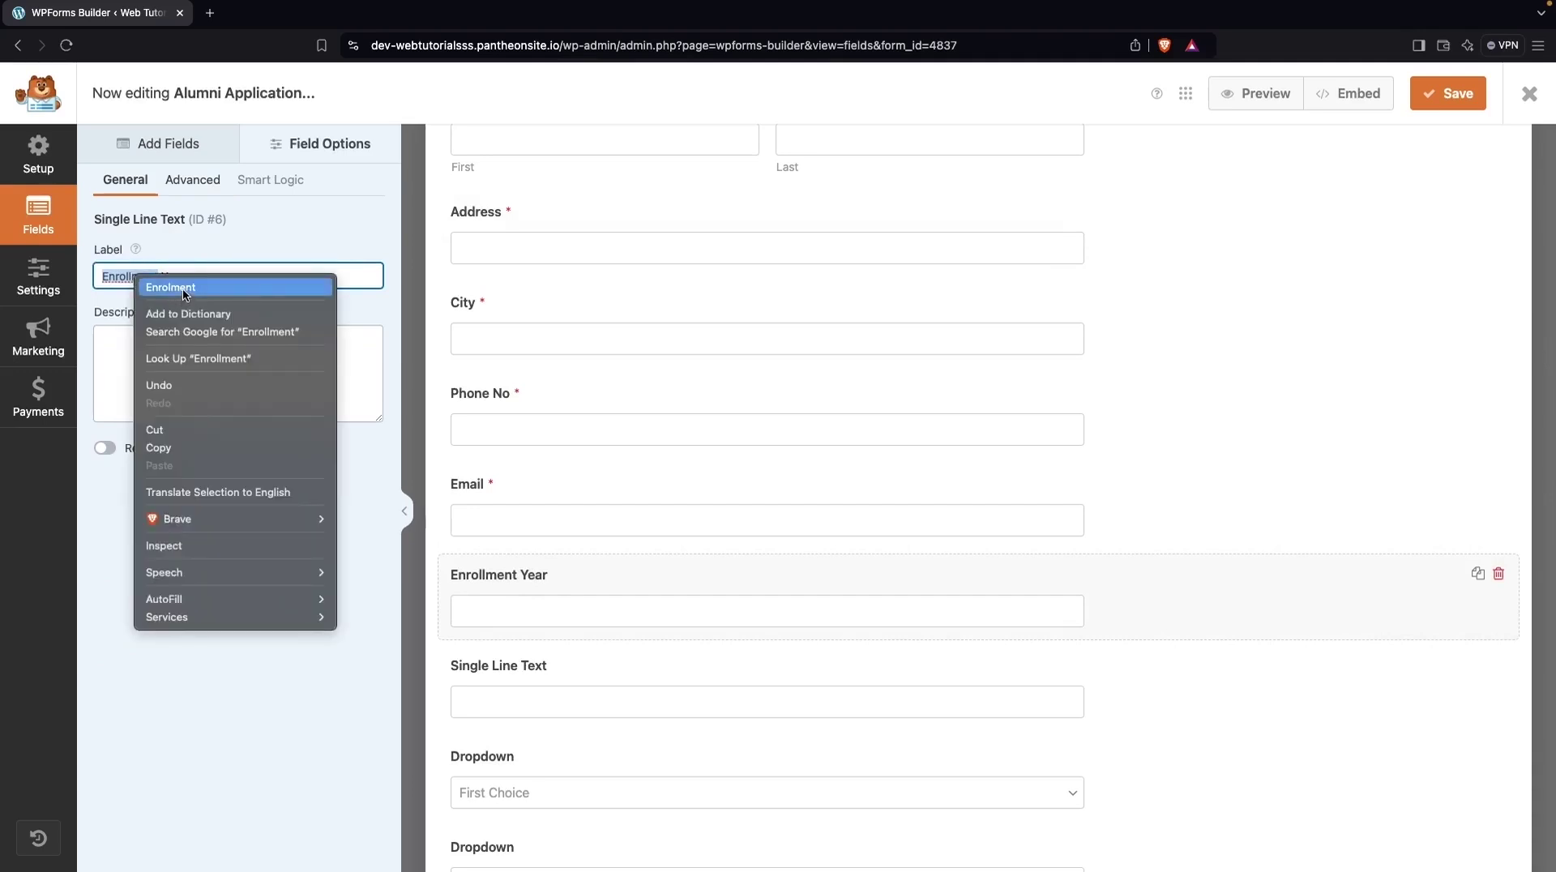
left_click(183, 288)
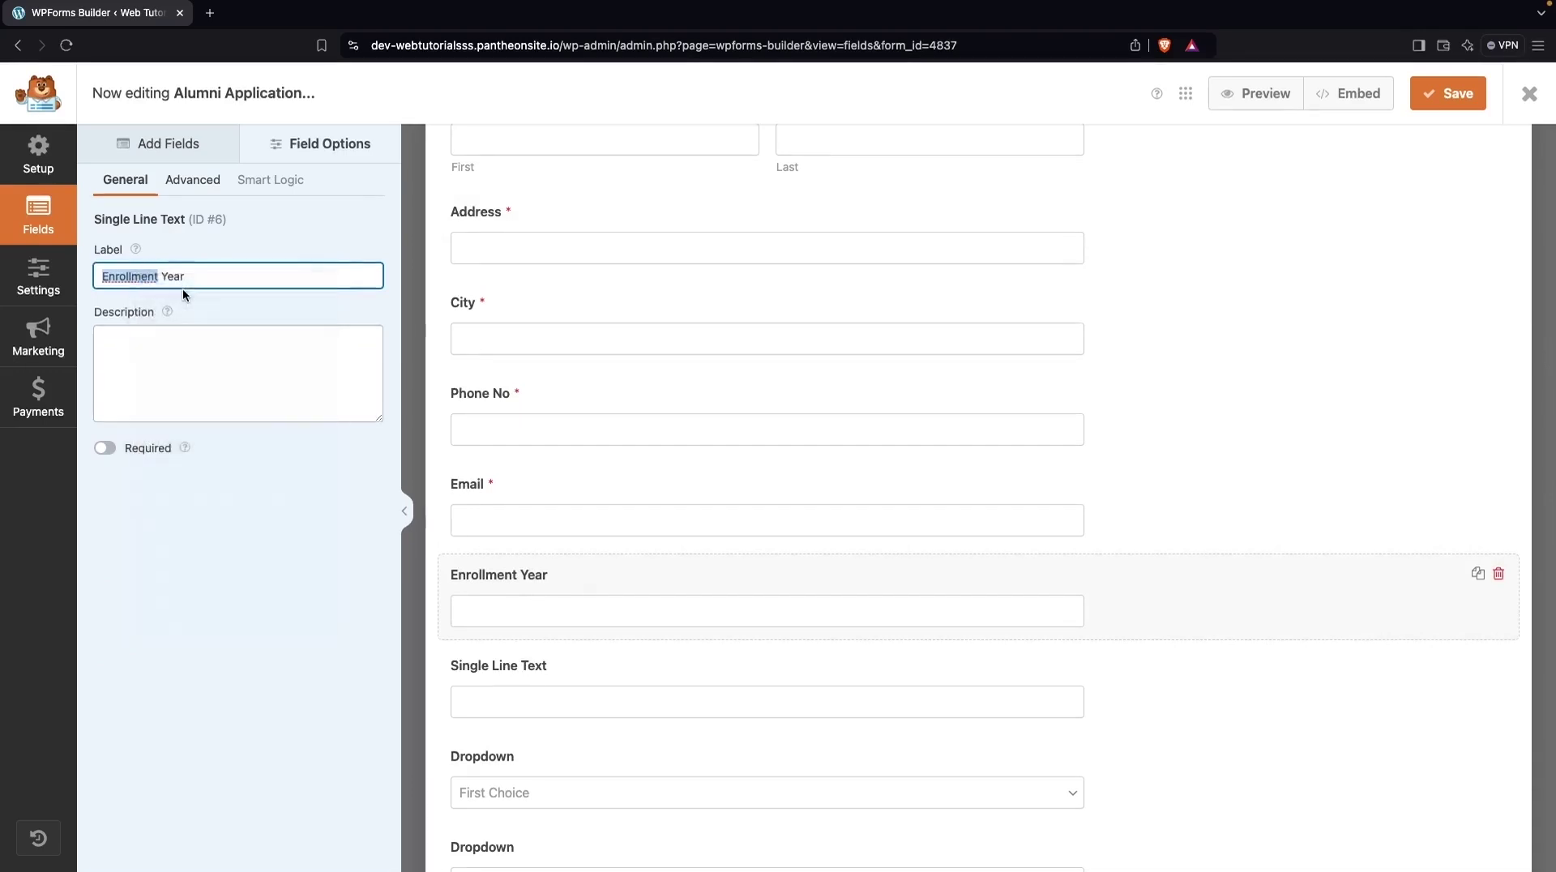
left_click(106, 449)
scroll(486, 329, "down", 1)
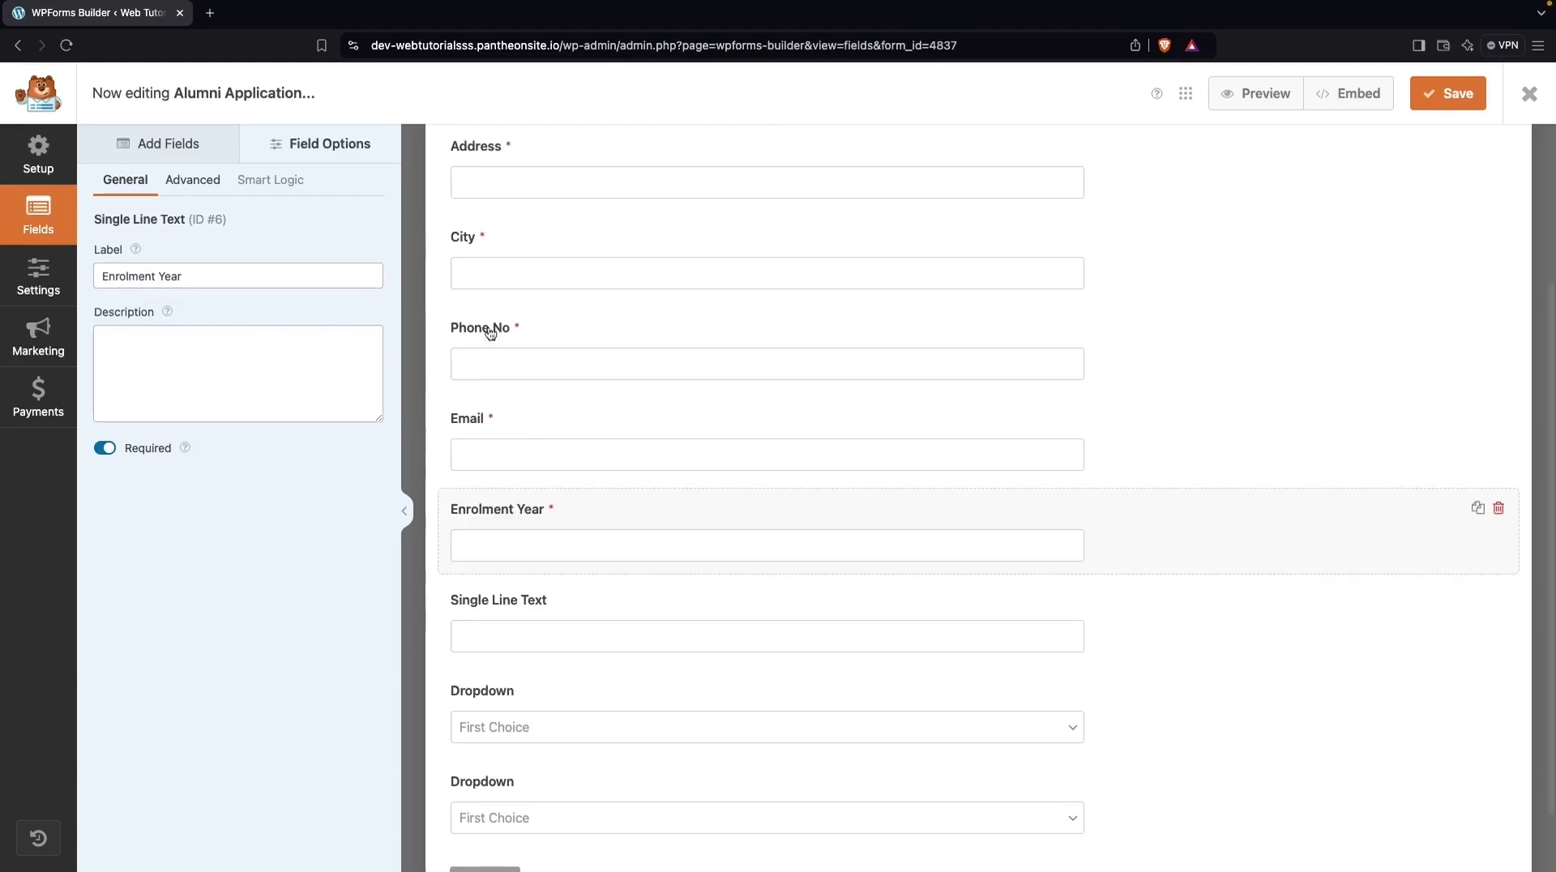
Label the following text field 'Completion Year', correcting the spelling, and make it required
left_click(504, 612)
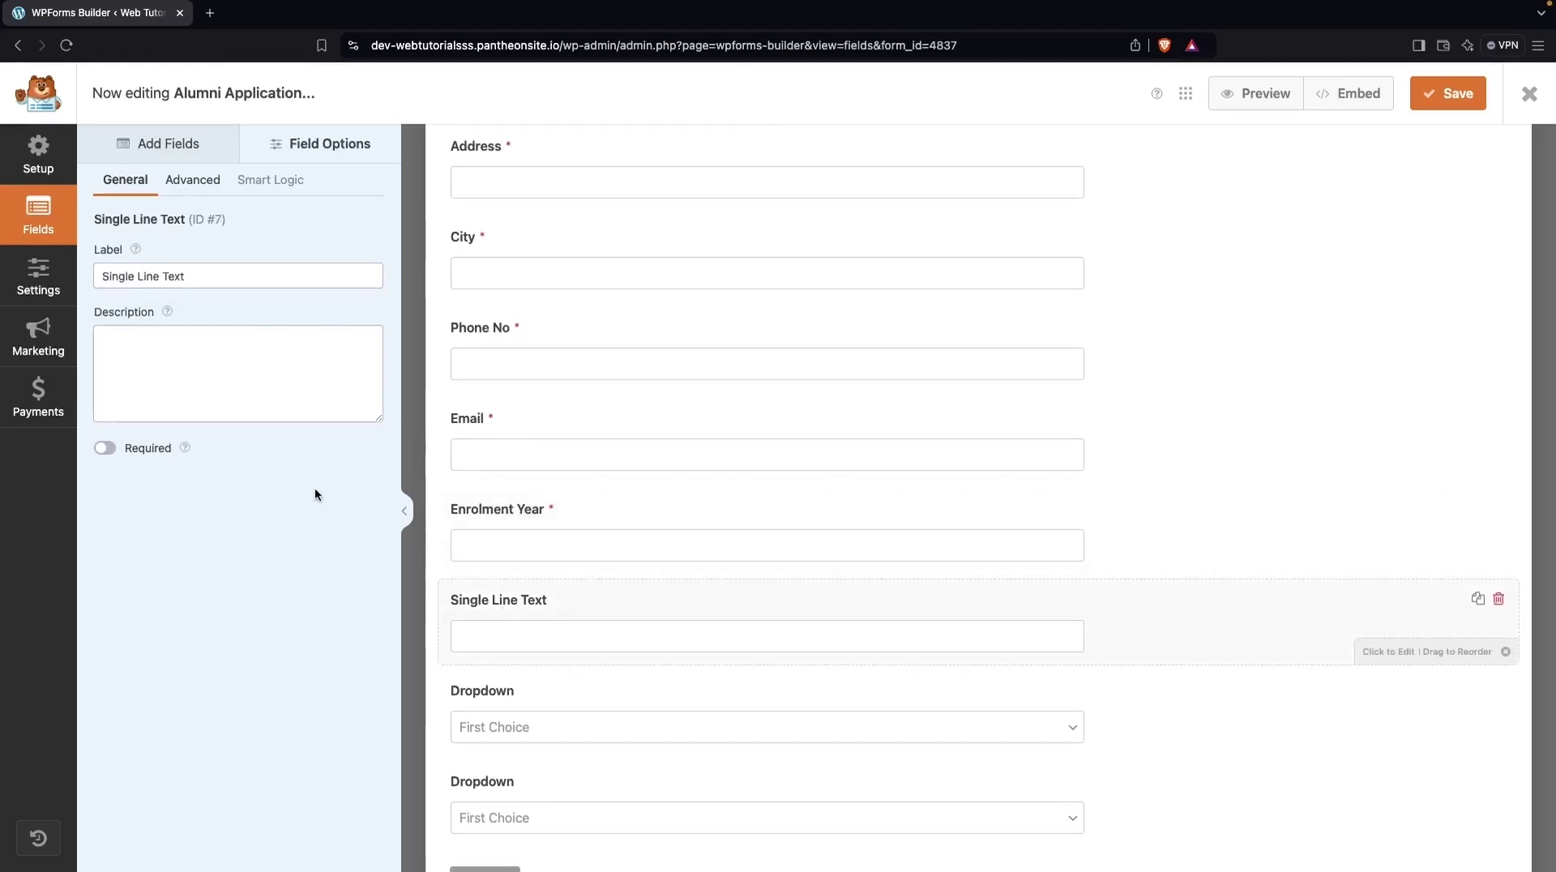
left_click(261, 274)
key("shift+alt+Left")
key("shift+alt+Left")
key("shift+alt+Left")
type("Completation Year")
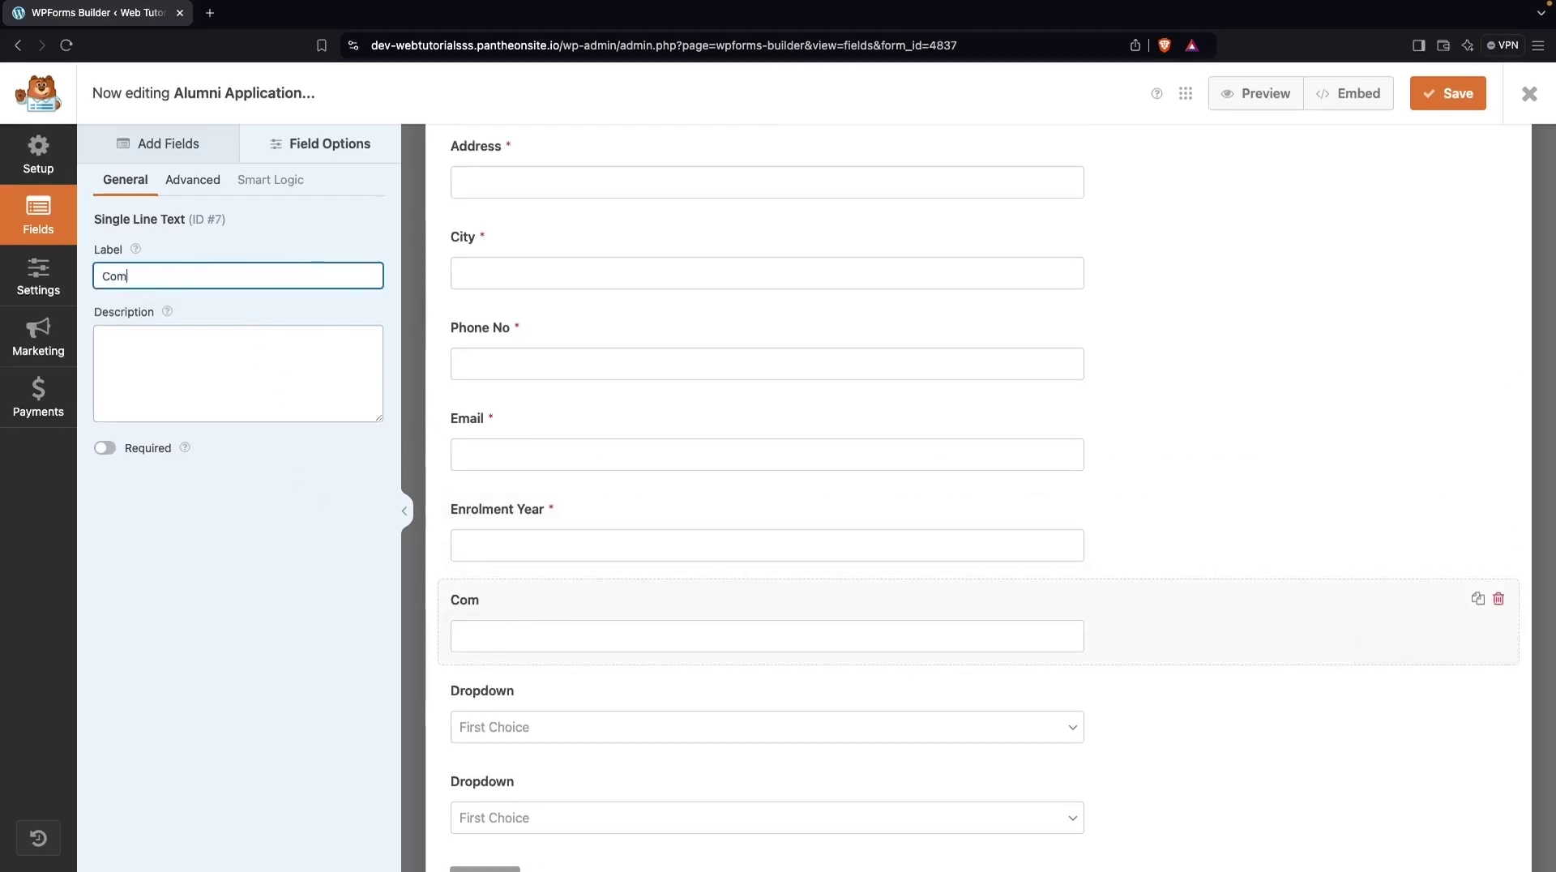
right_click(157, 277)
left_click(216, 307)
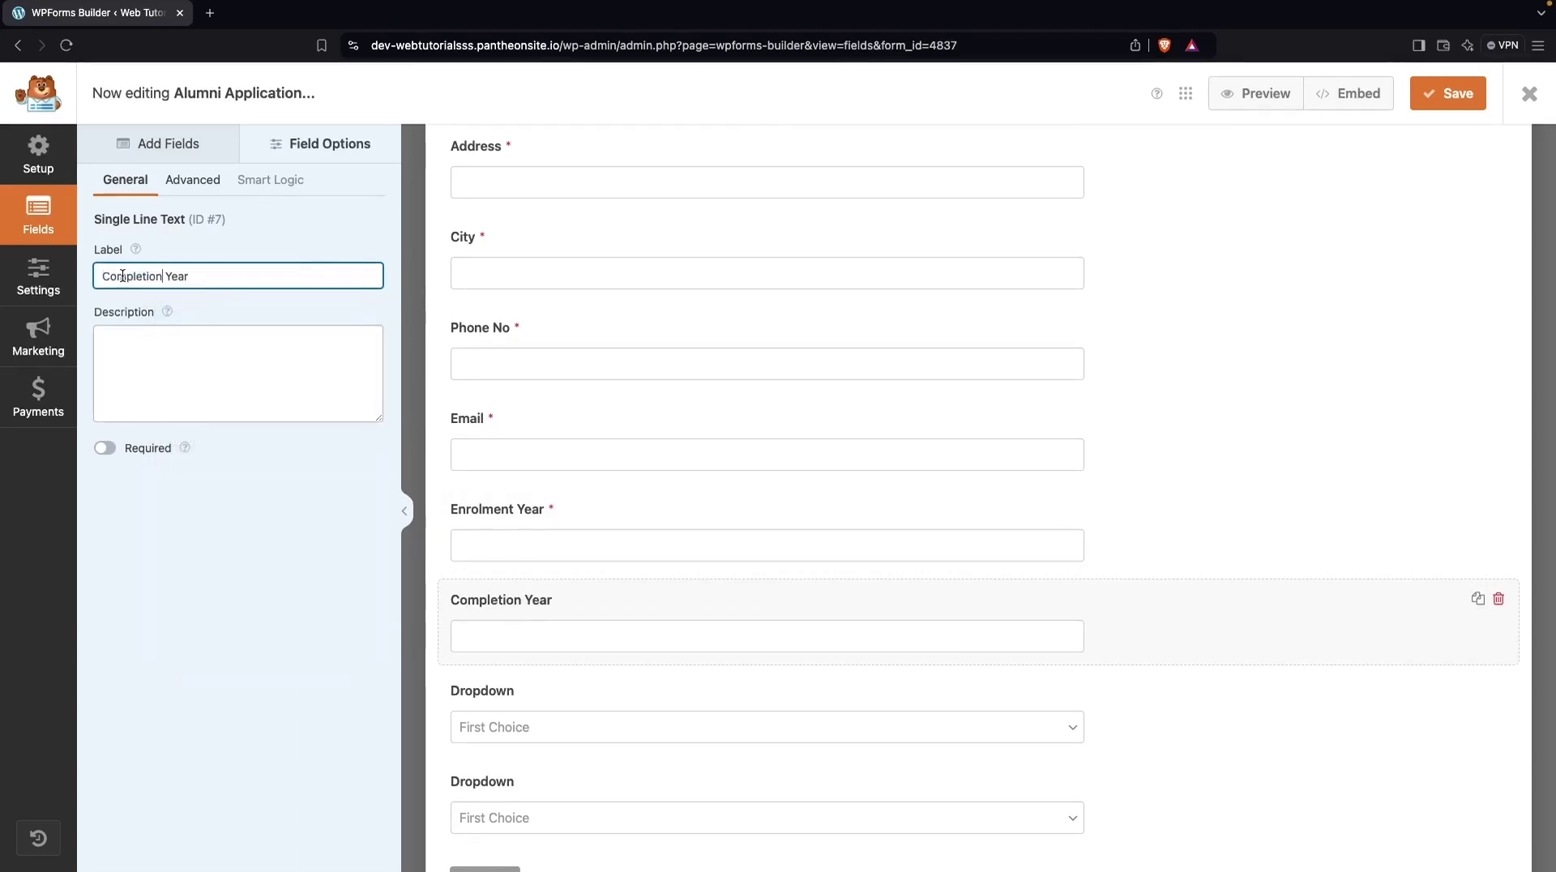
left_click(111, 452)
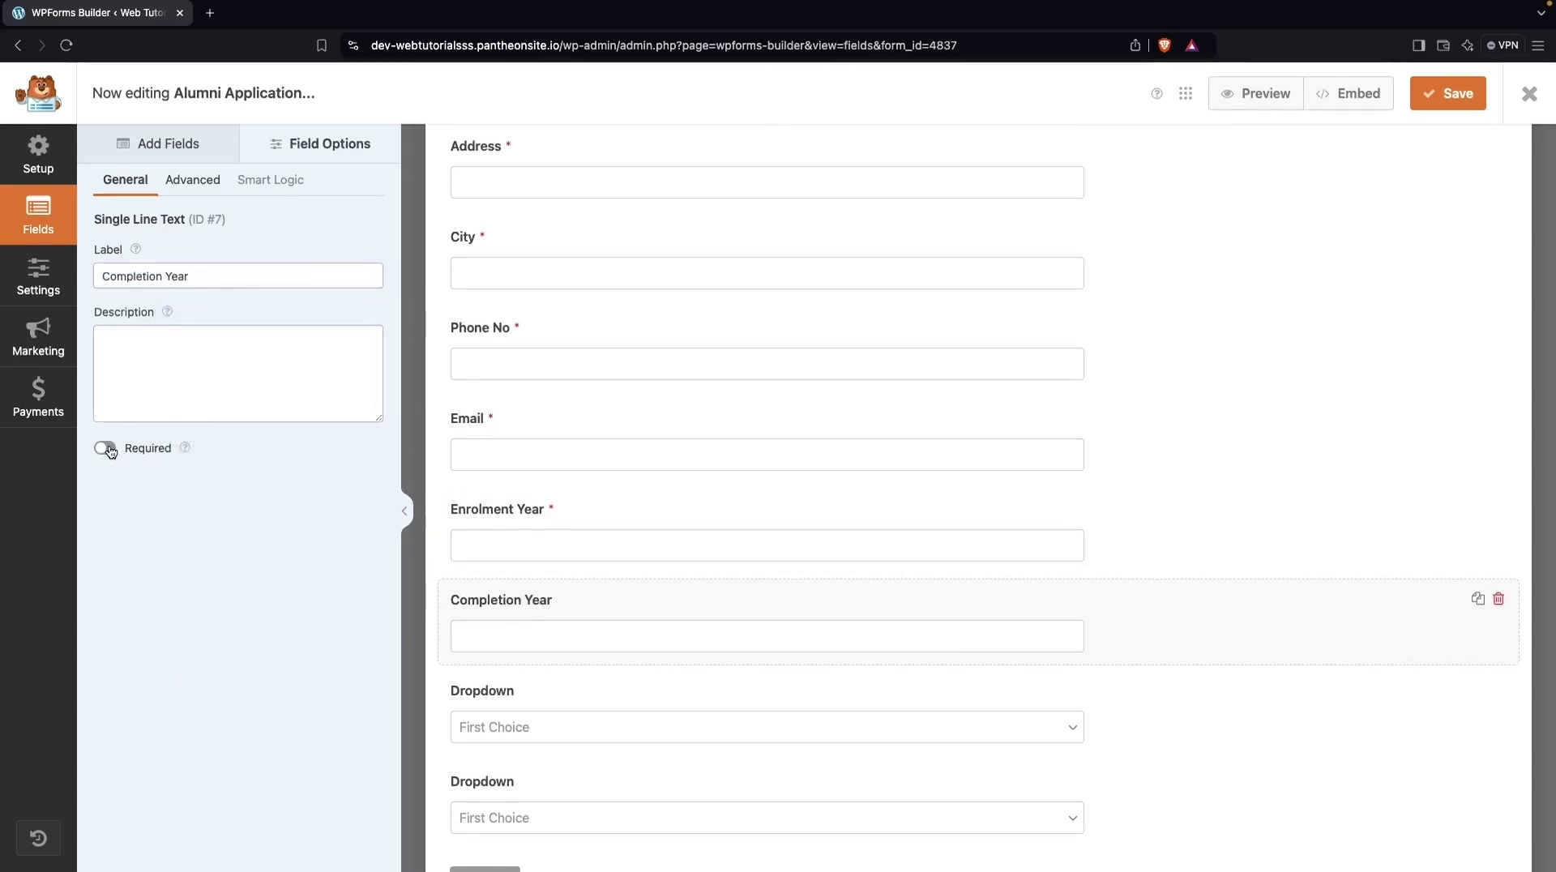
scroll(567, 508, "down", 2)
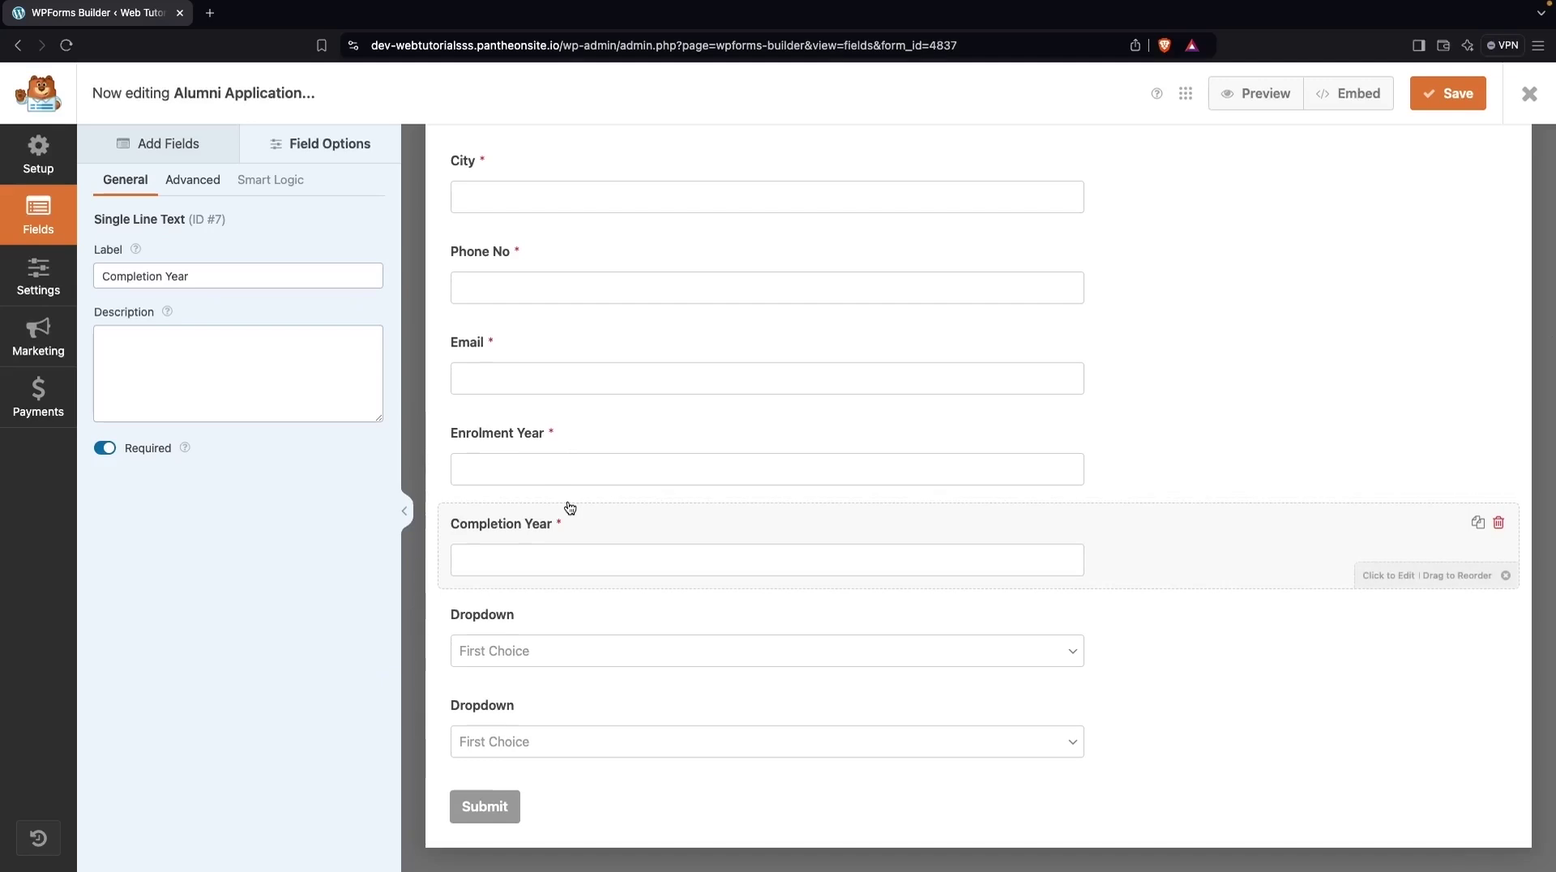
left_click(539, 647)
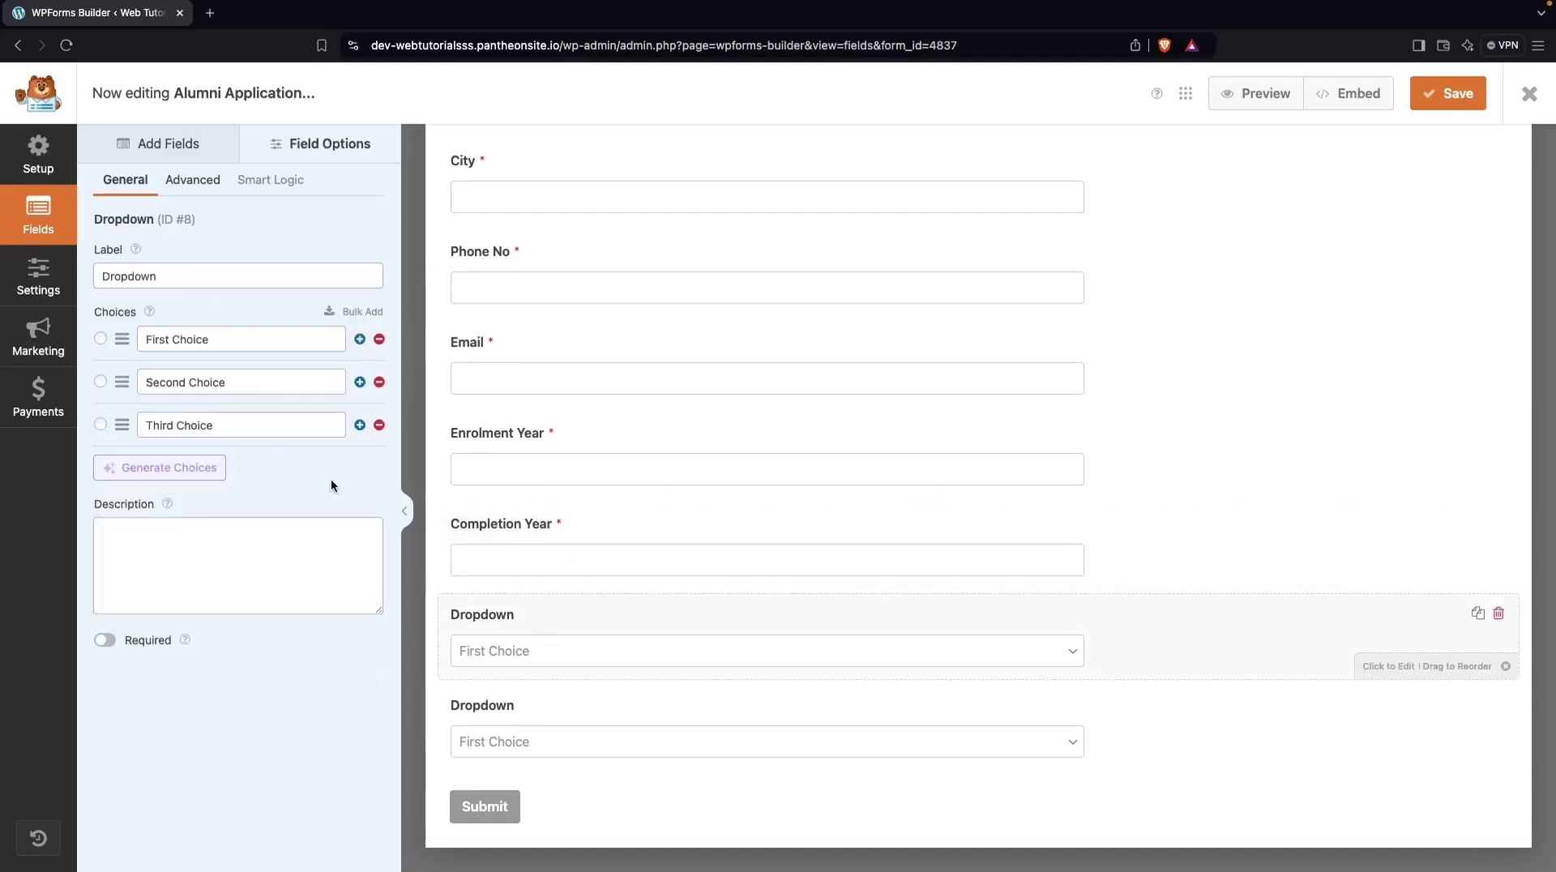
Label the first dropdown 'Courses' with choices Business, Computer Science and Economics
double_click(179, 278)
type("Courses")
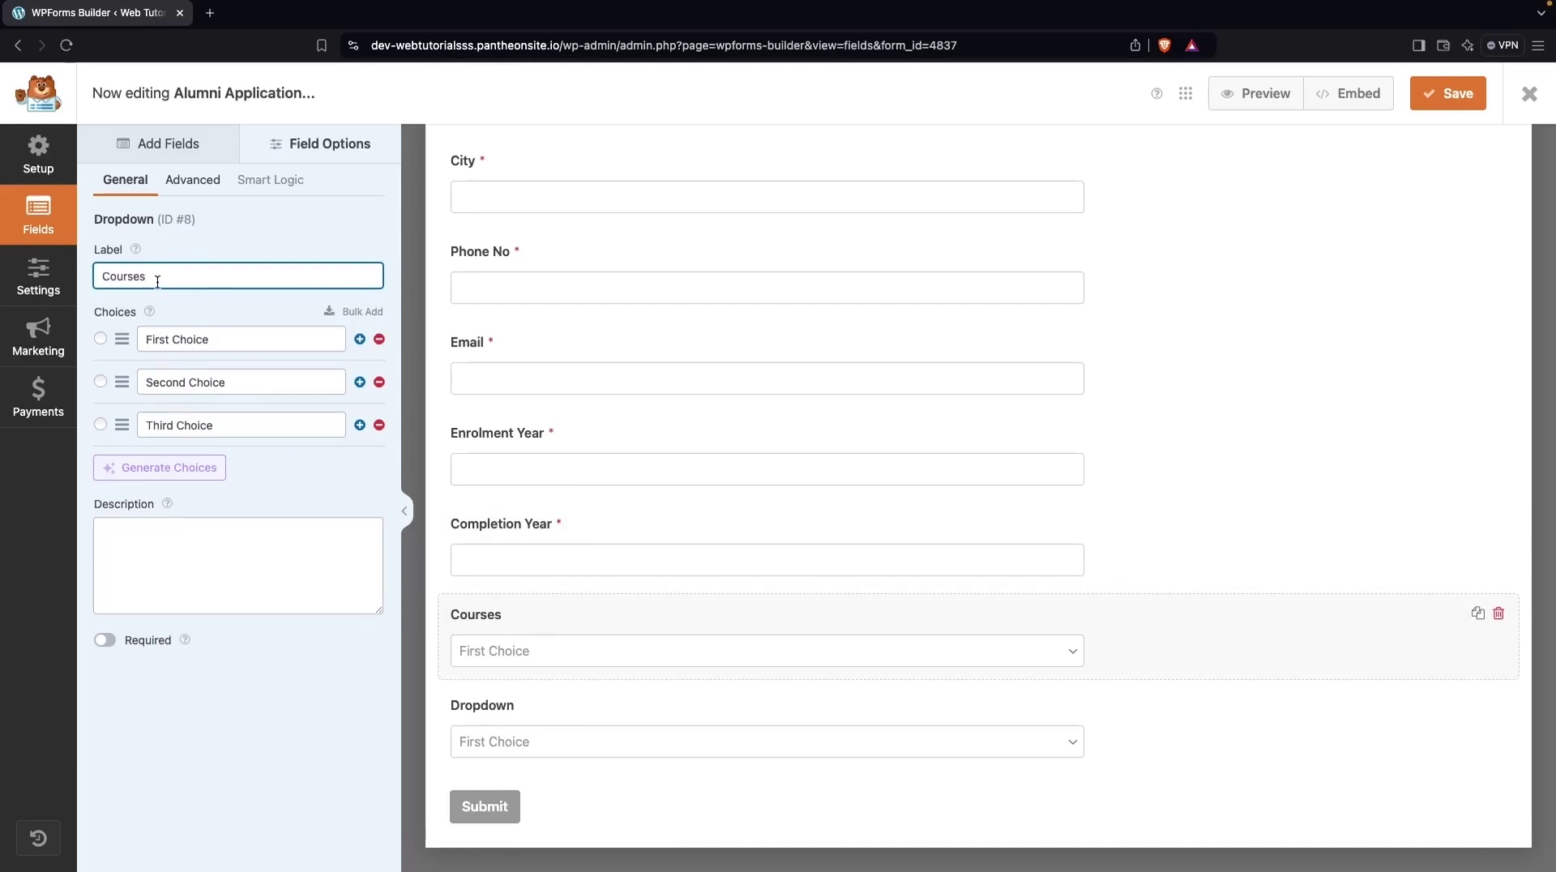
triple_click(194, 339)
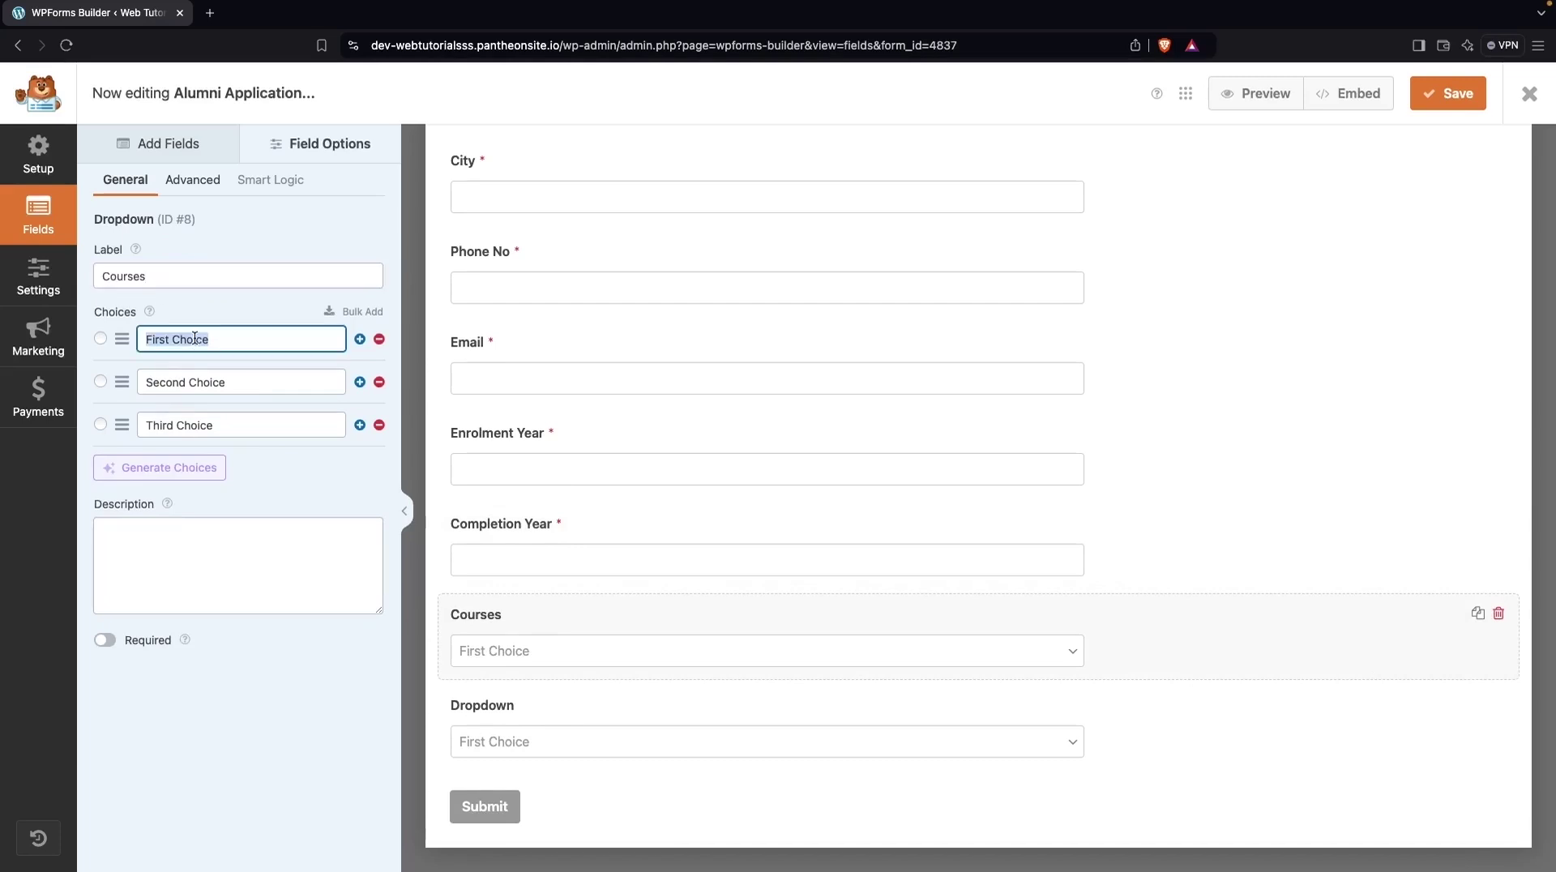
type("Bus")
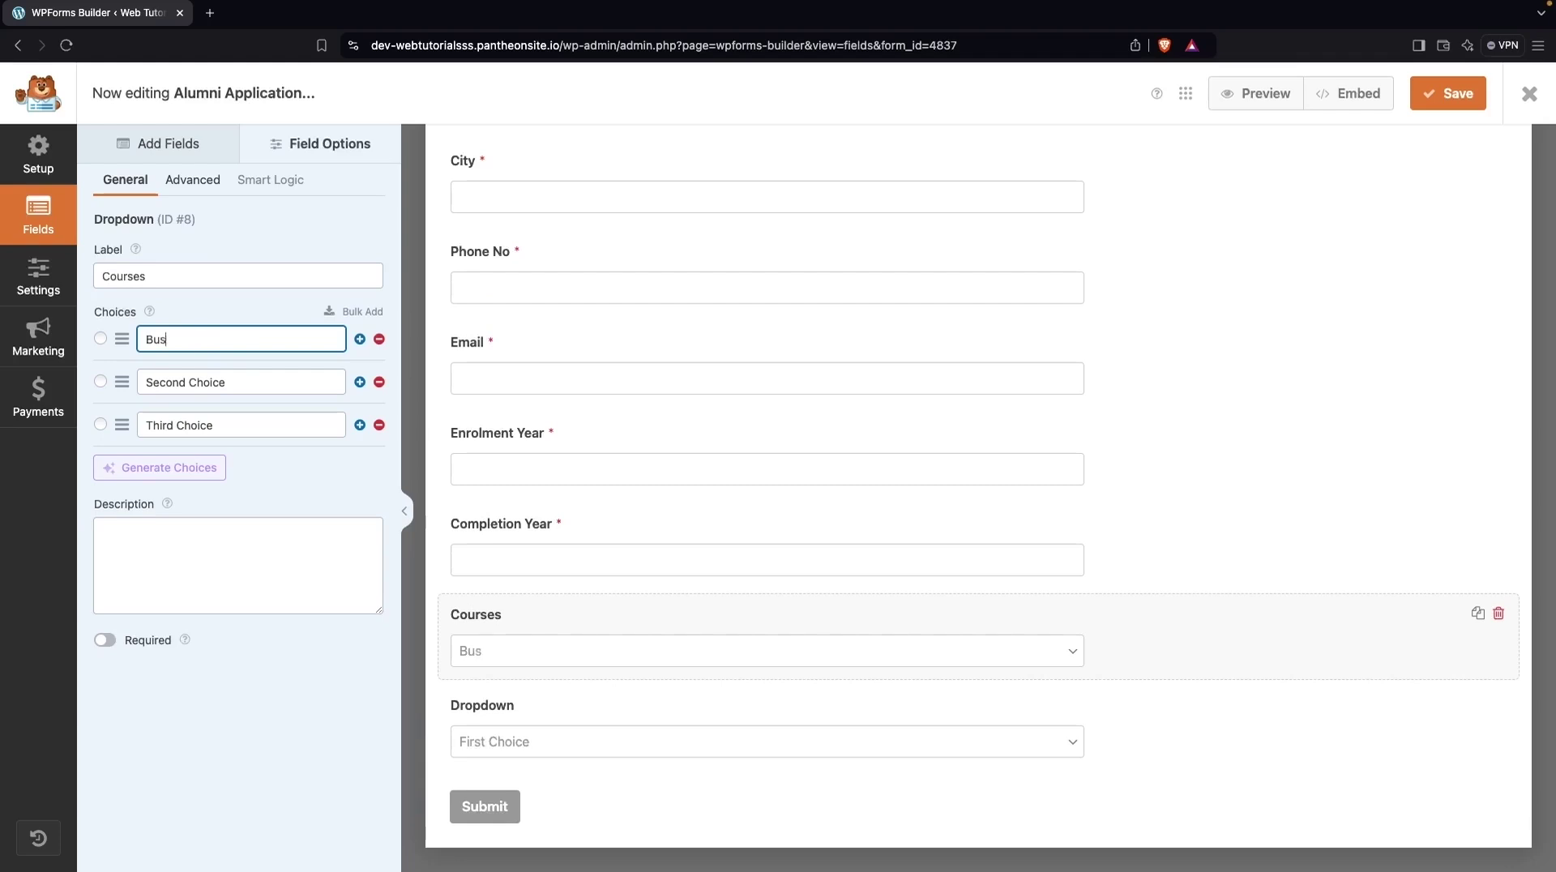
type("iness")
triple_click(171, 388)
type("Comp")
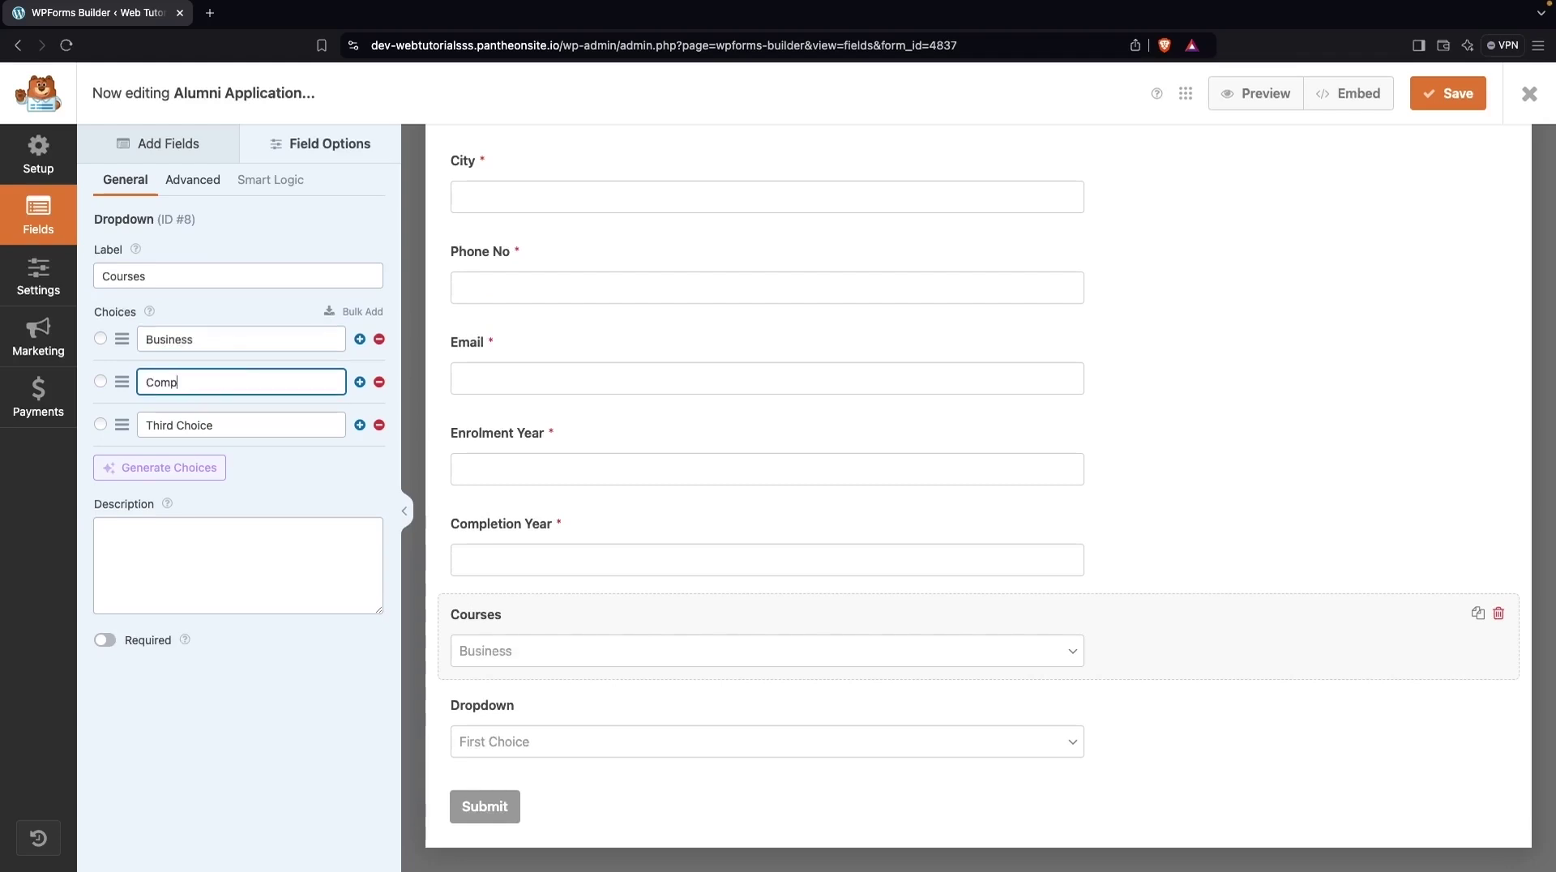
type("uter Science")
triple_click(178, 424)
type("E")
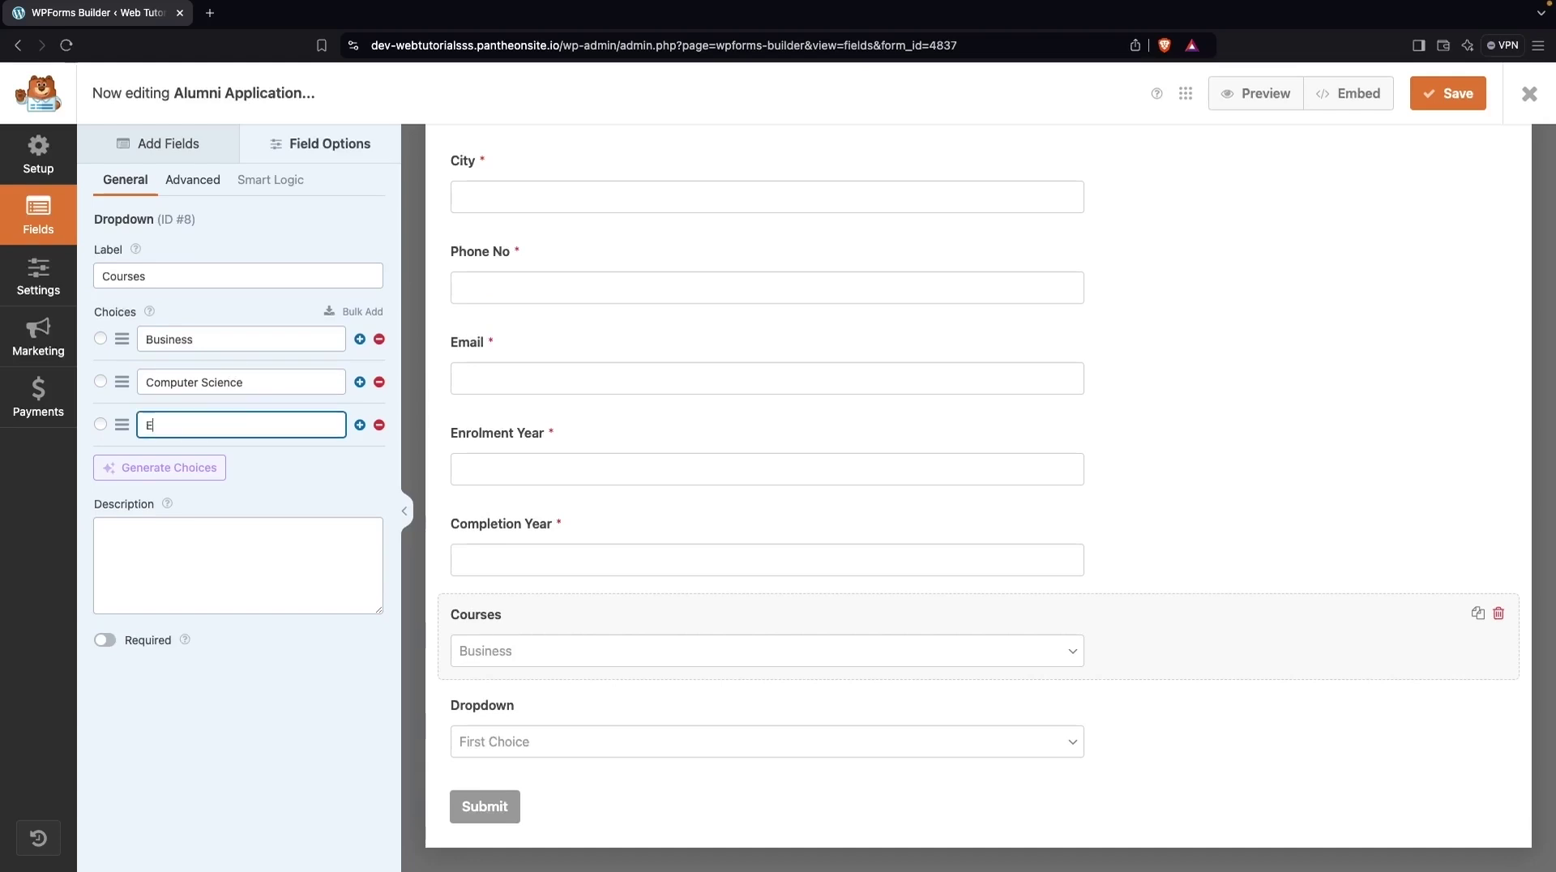
type("conomics")
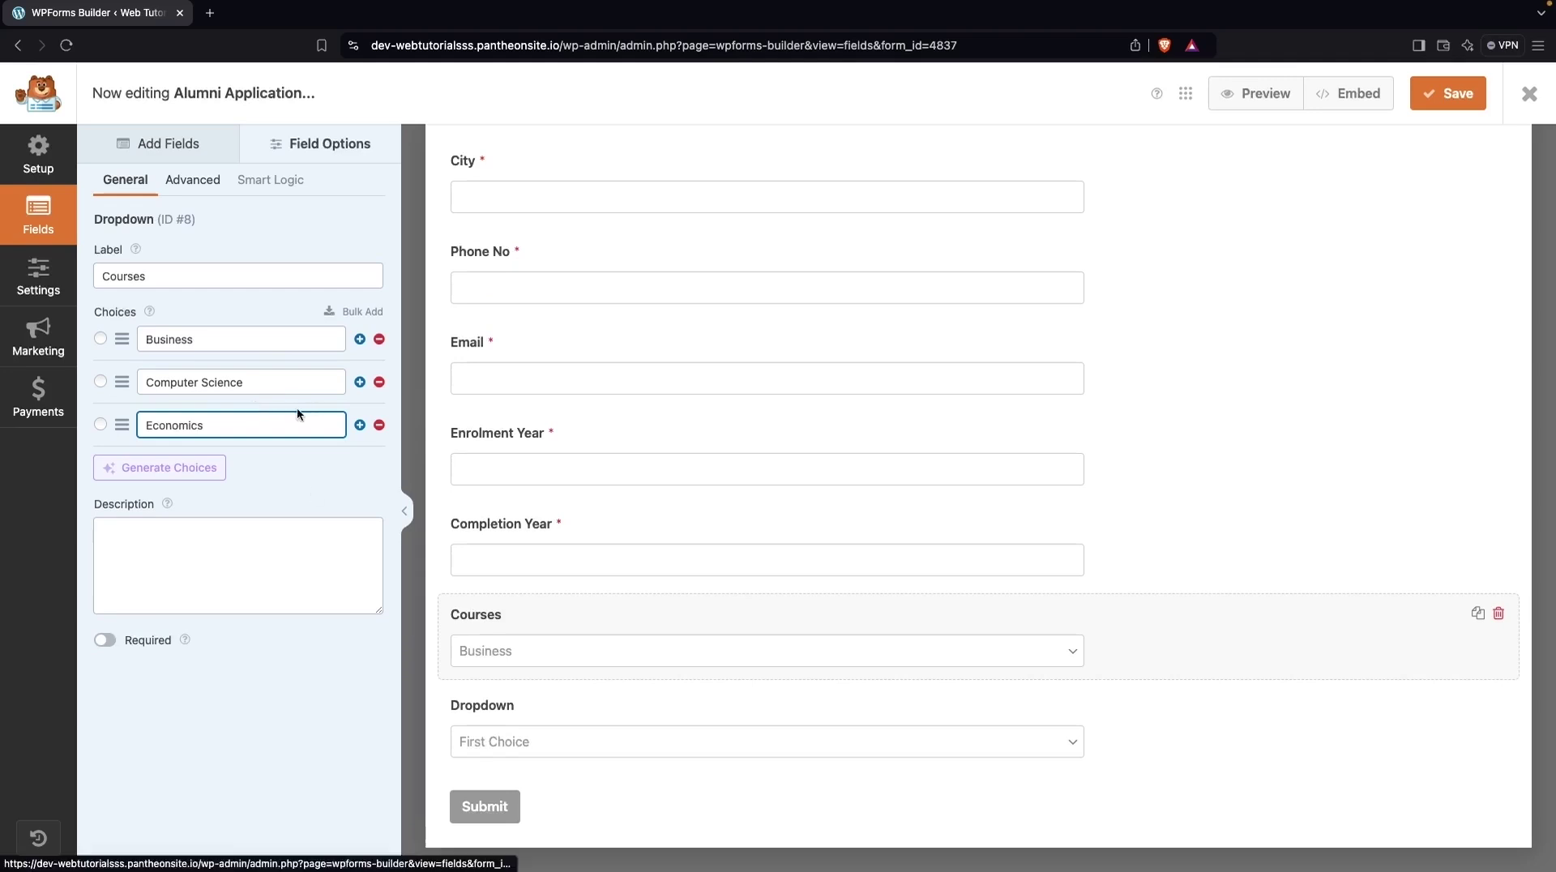
Give Courses the placeholder 'Choose One' and mark it required
left_click(197, 180)
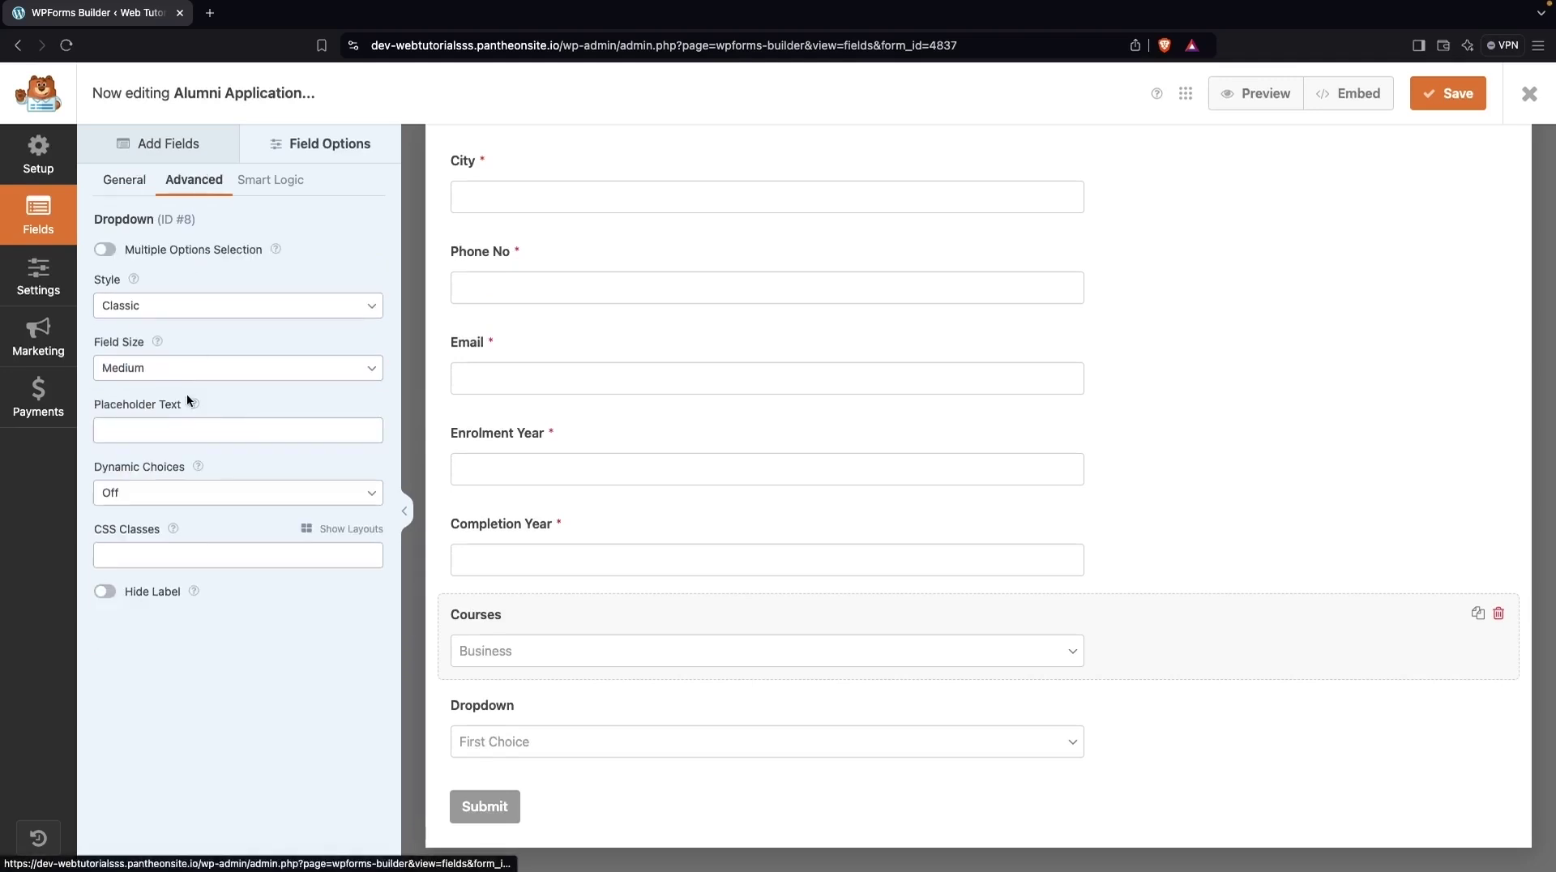
left_click(156, 421)
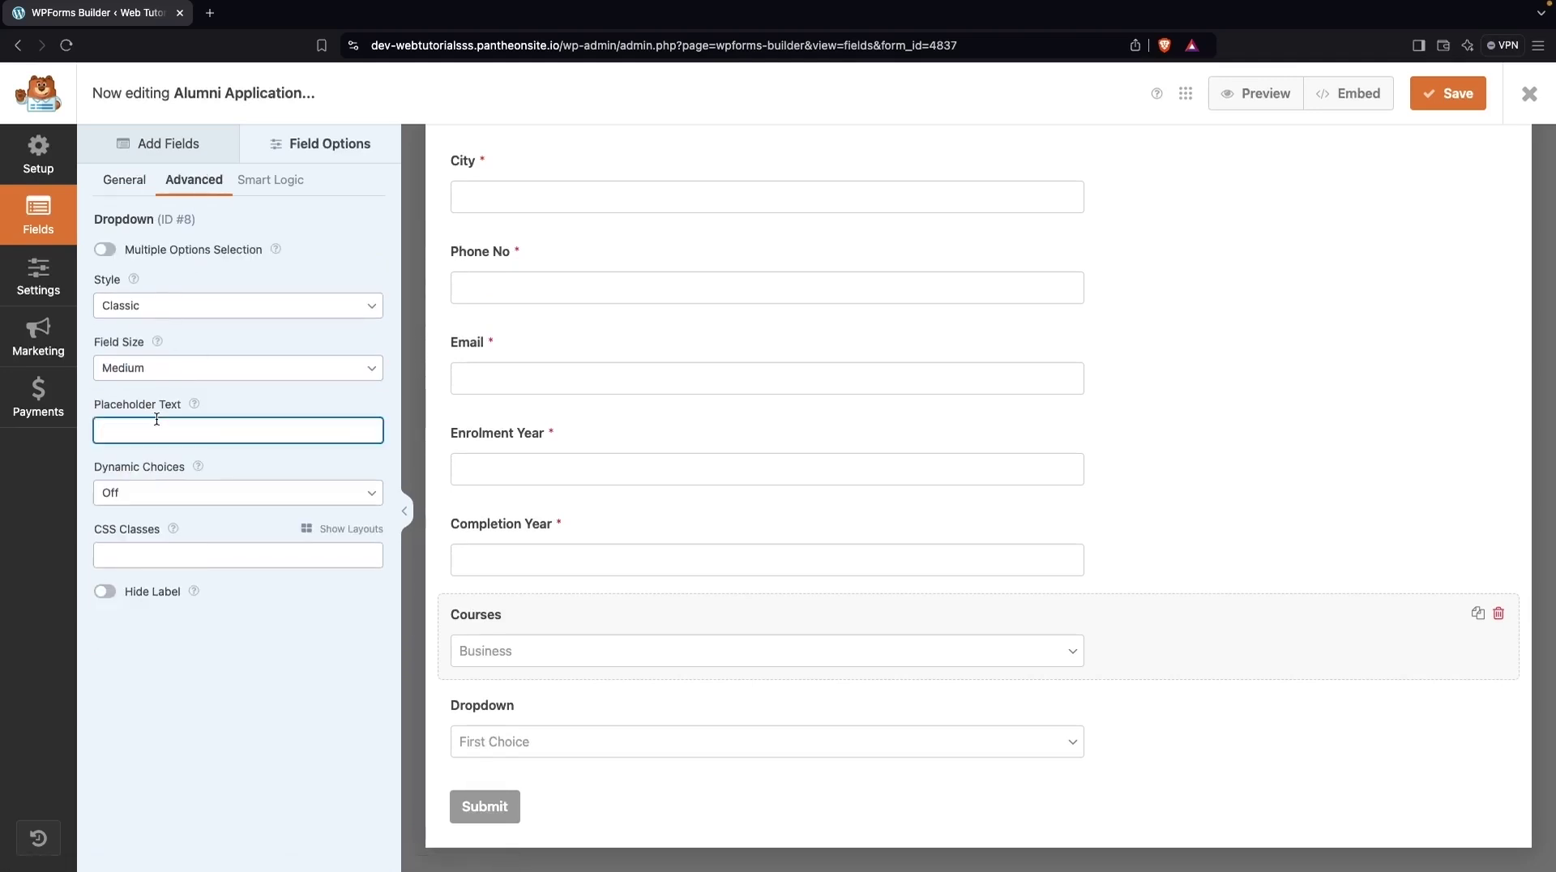
type("Choose One")
left_click(136, 179)
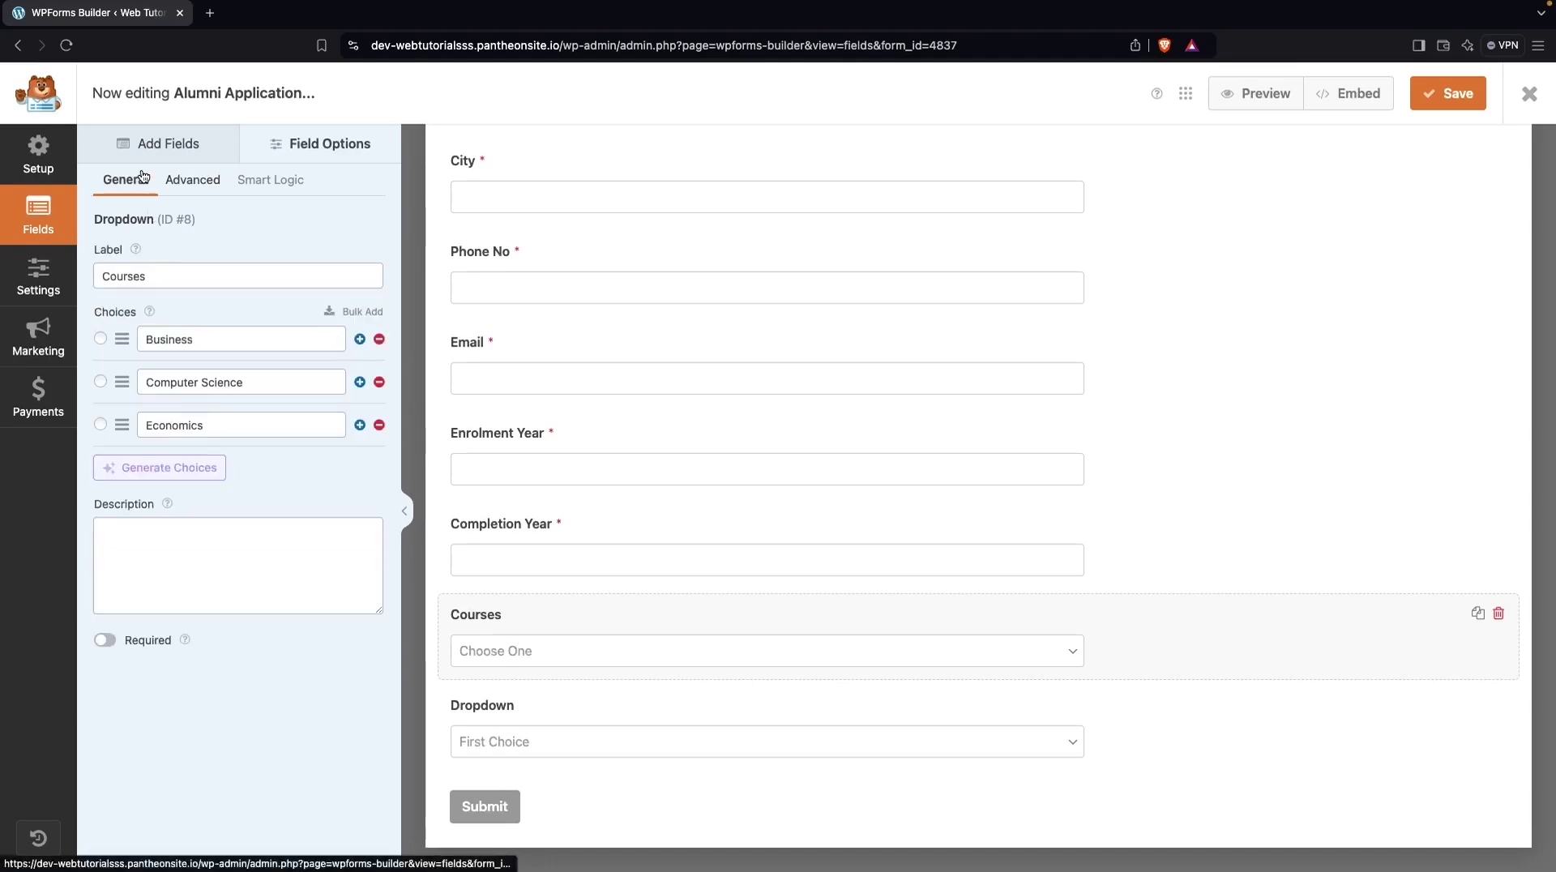
left_click(105, 640)
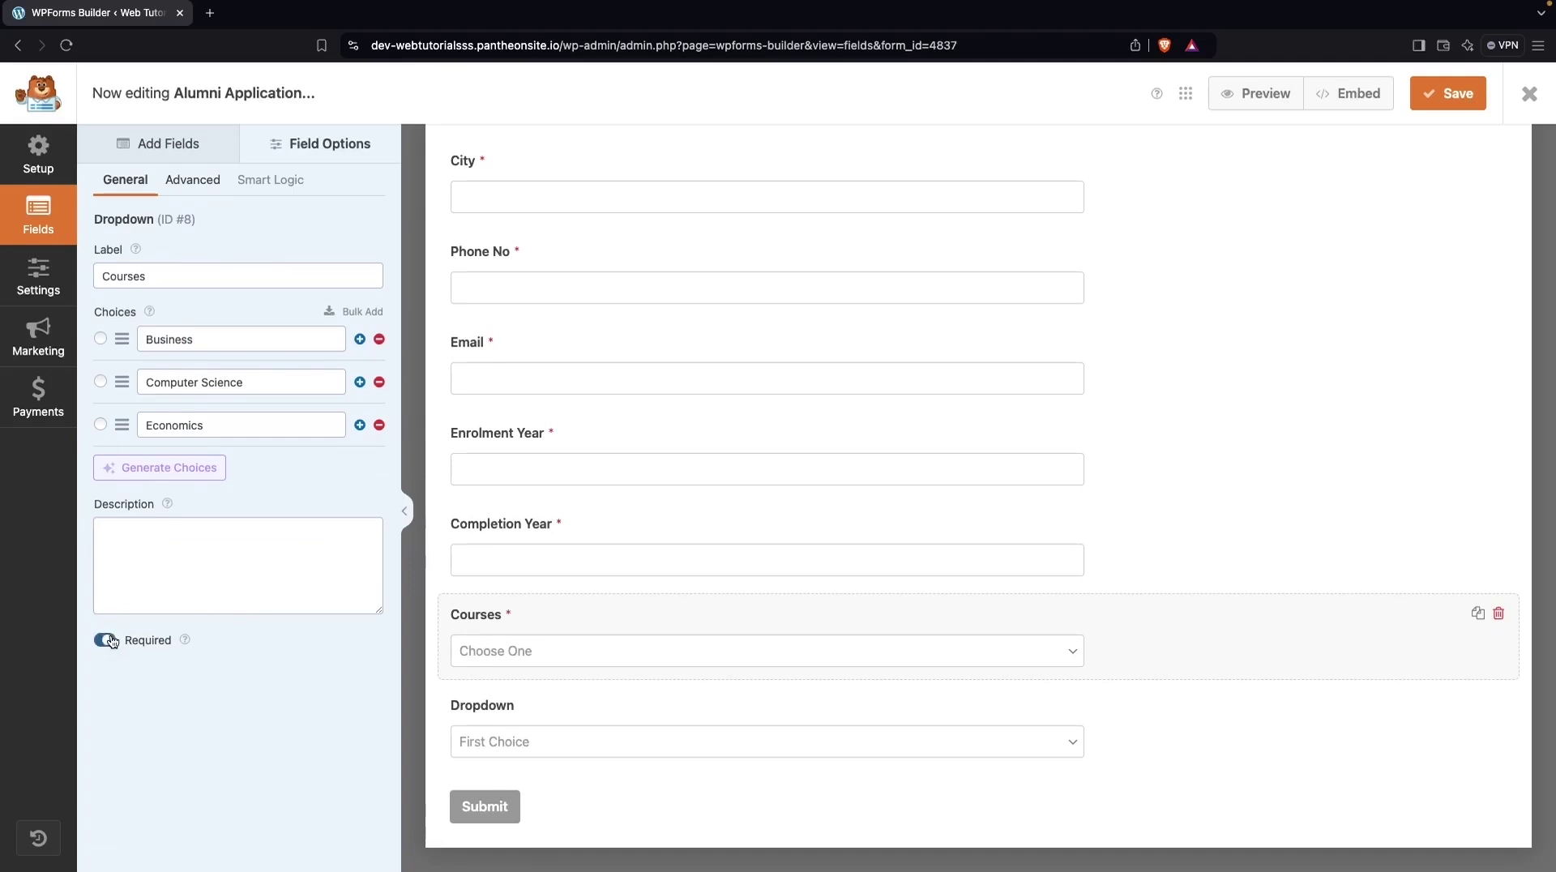
left_click(563, 735)
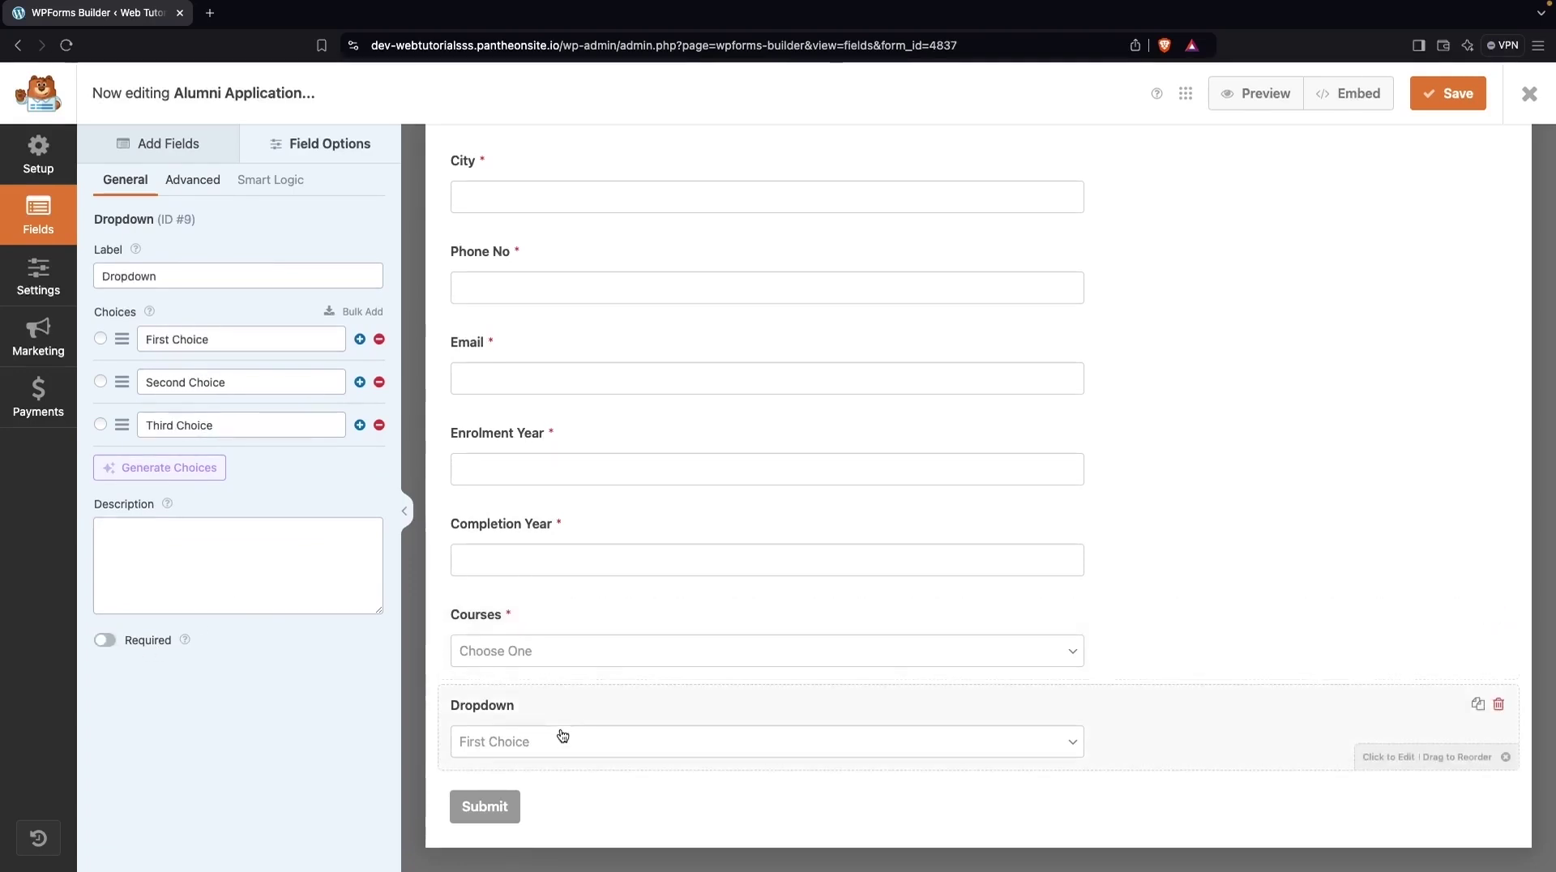
Label the second dropdown 'Association or Club' and set its first choice to Developer's Club
double_click(193, 272)
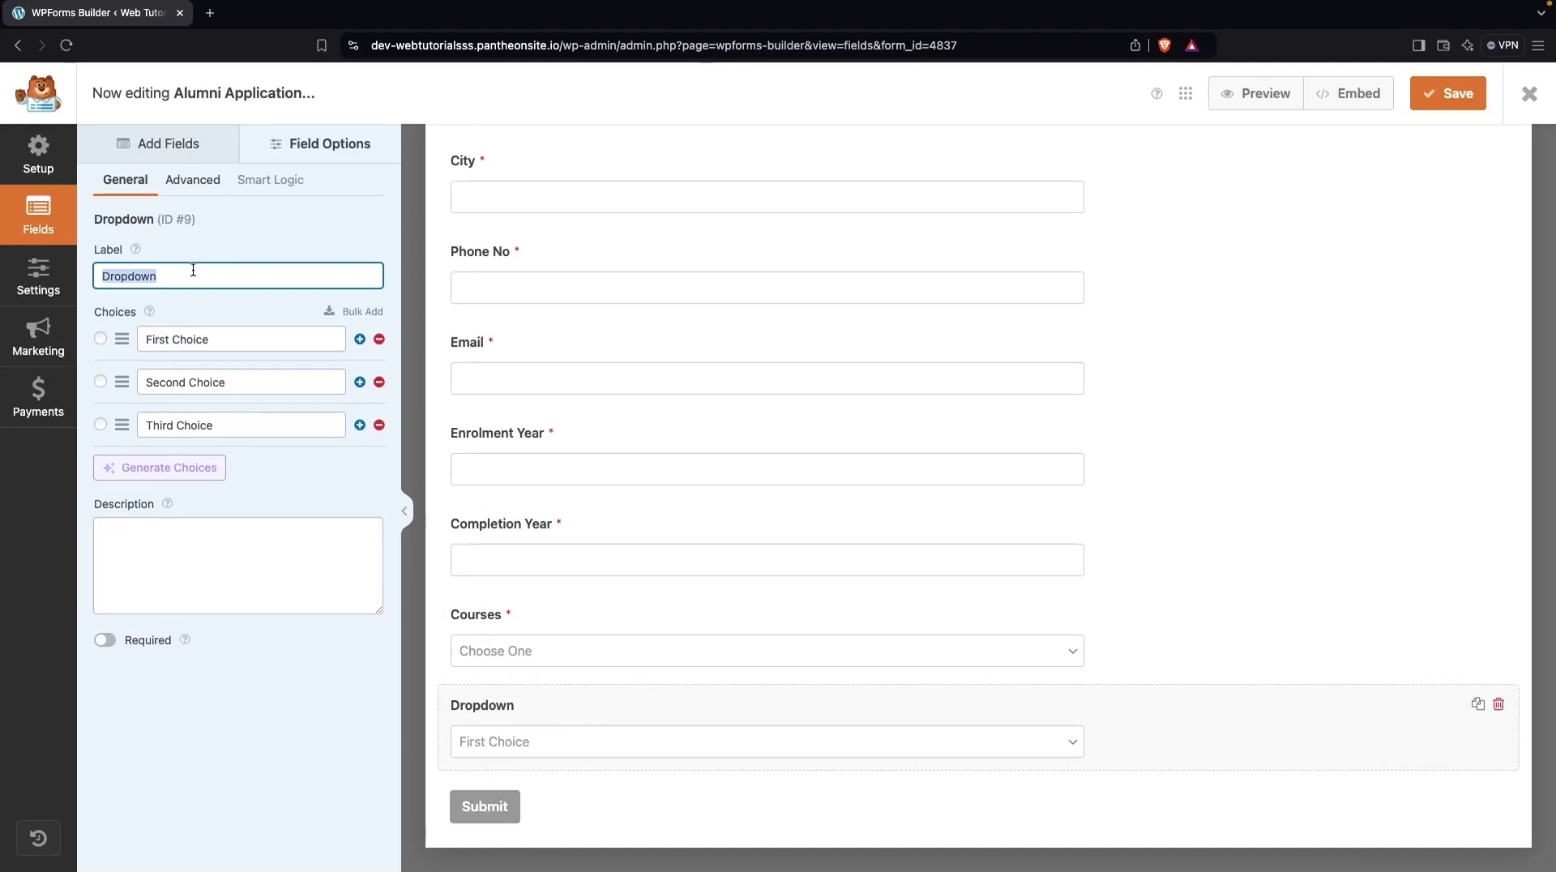
type("Association")
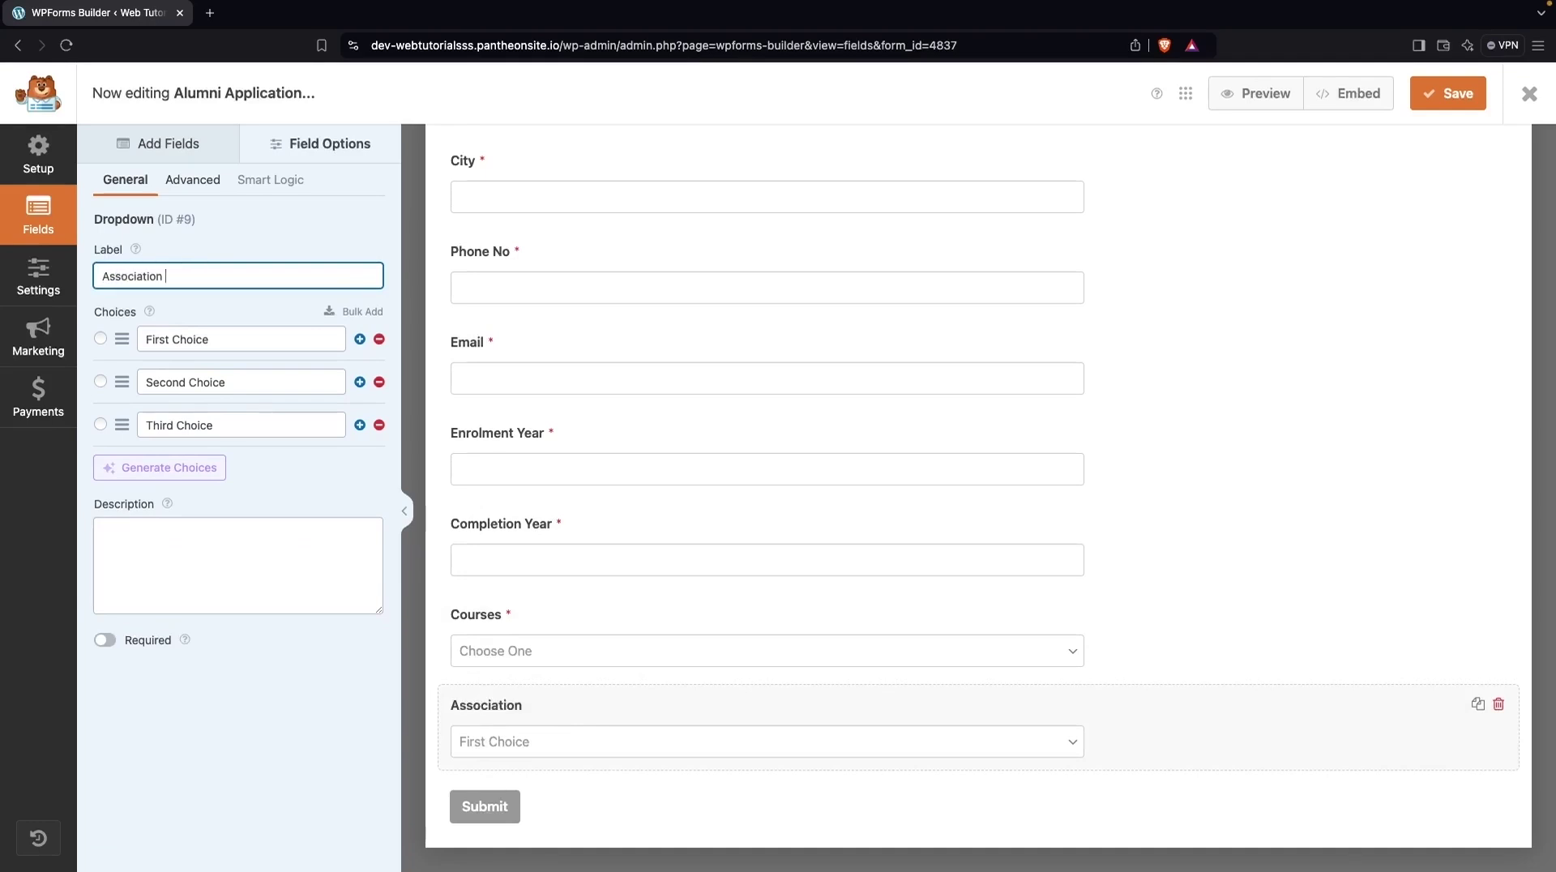
type(" or Club")
triple_click(174, 338)
type("Club")
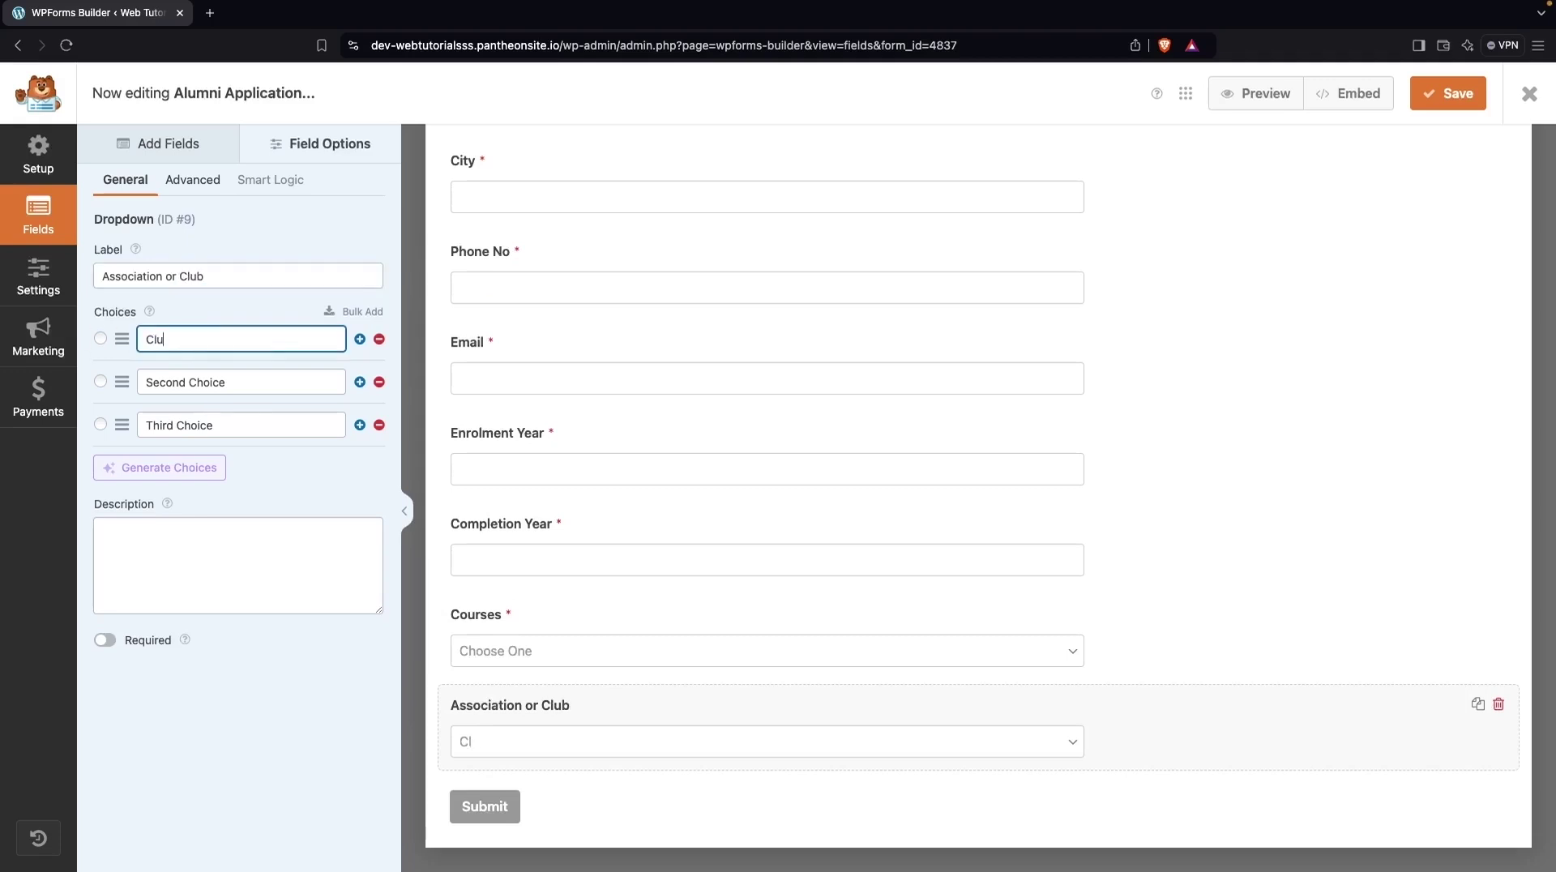
triple_click(197, 375)
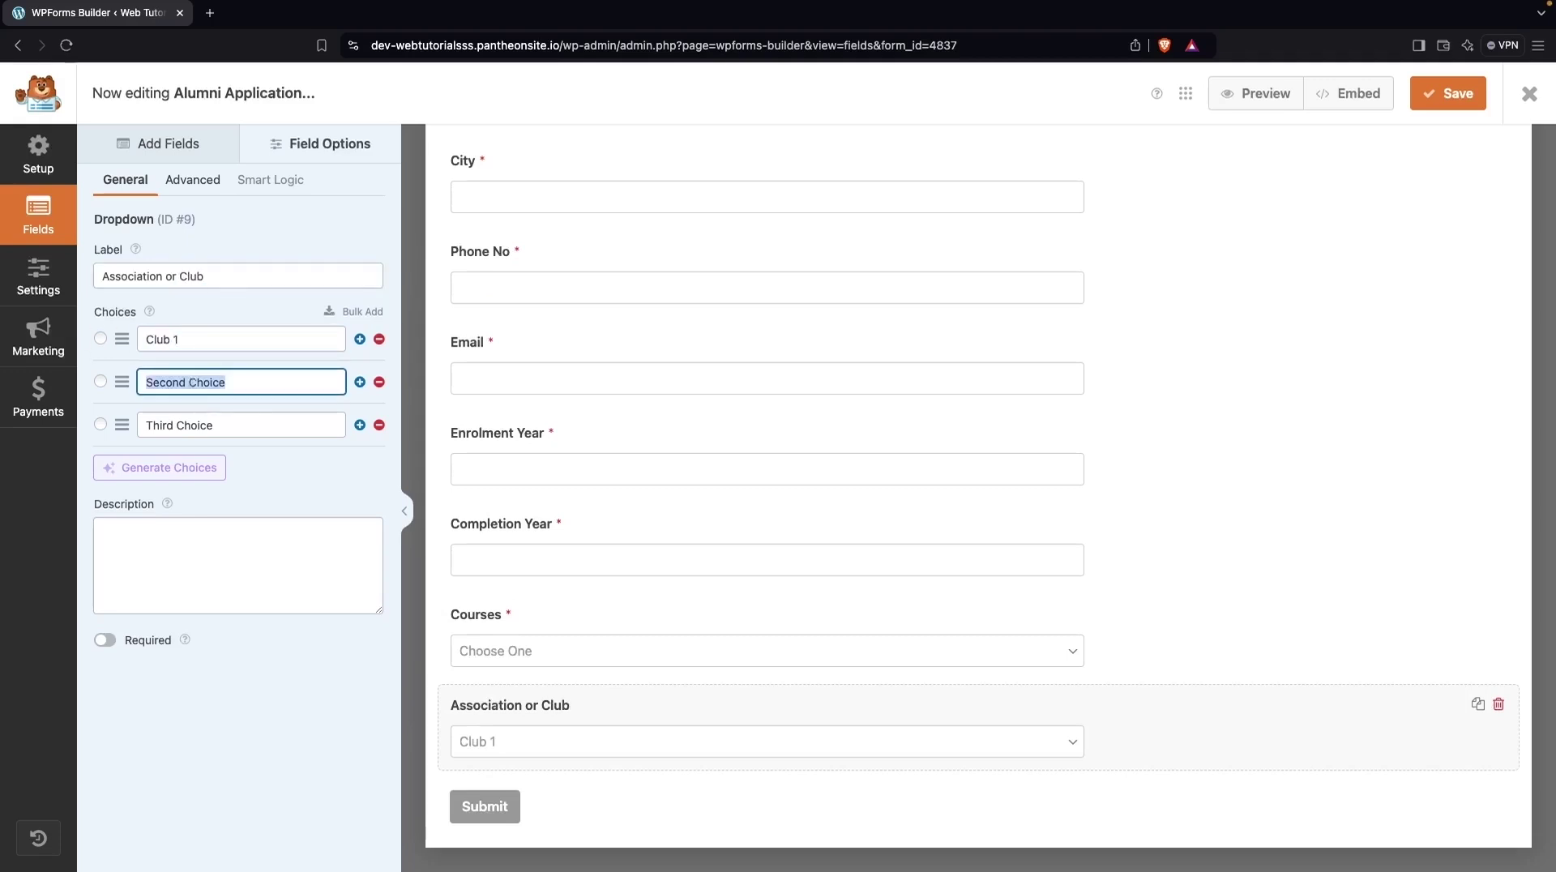
type("Quiz Club")
triple_click(241, 339)
key("BackSpace")
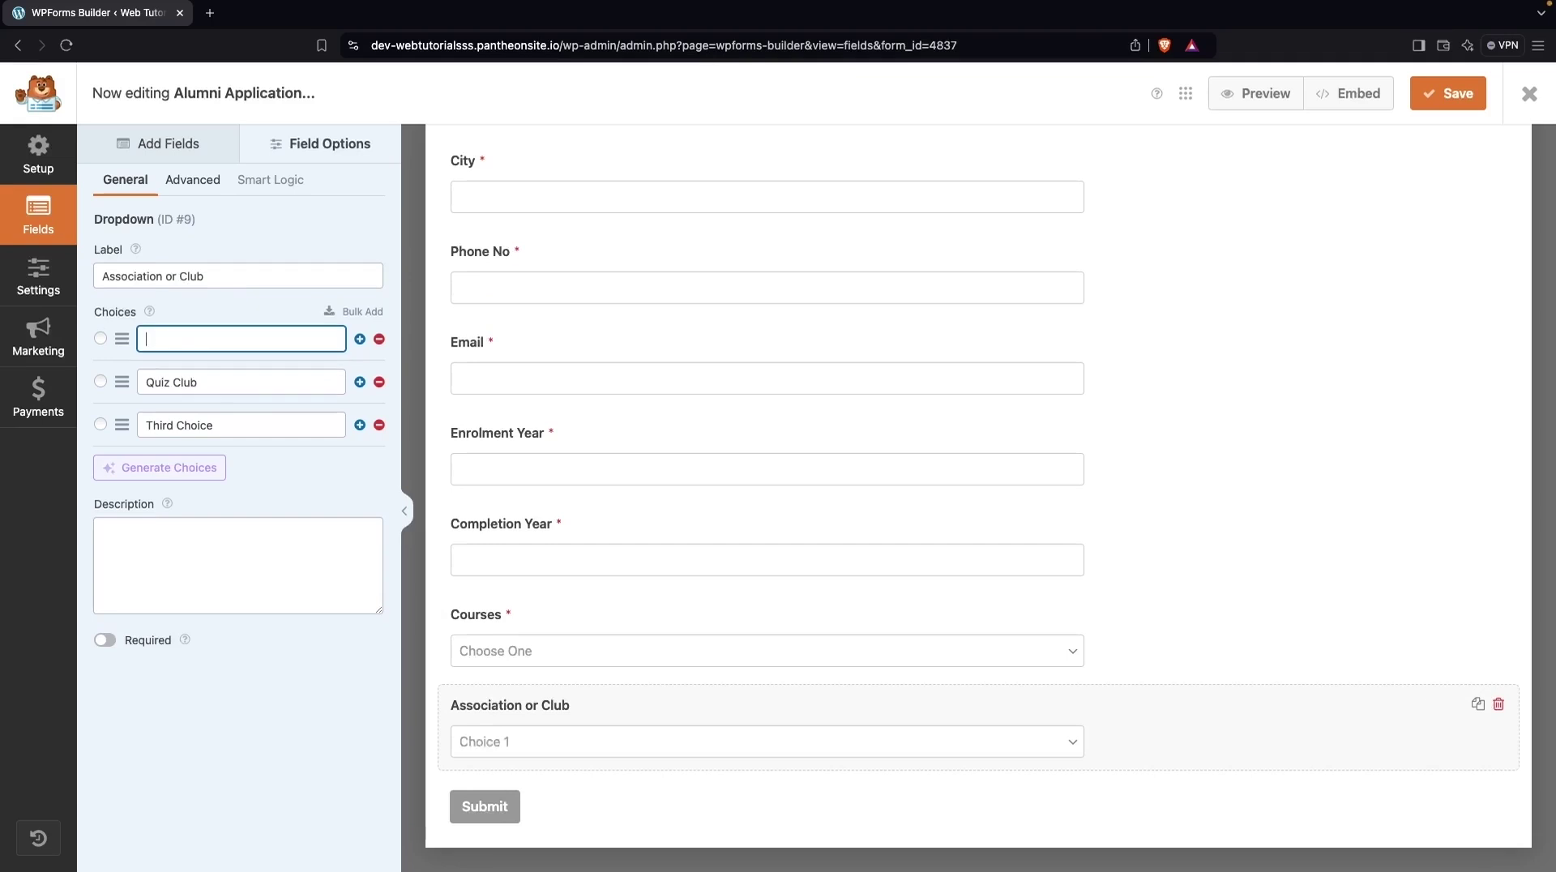
type("Developer's Club")
Change the remaining choices to Quiz's Club and Idea's Club and make the field required
left_click(171, 382)
type("'s")
left_click(216, 424)
triple_click(217, 424)
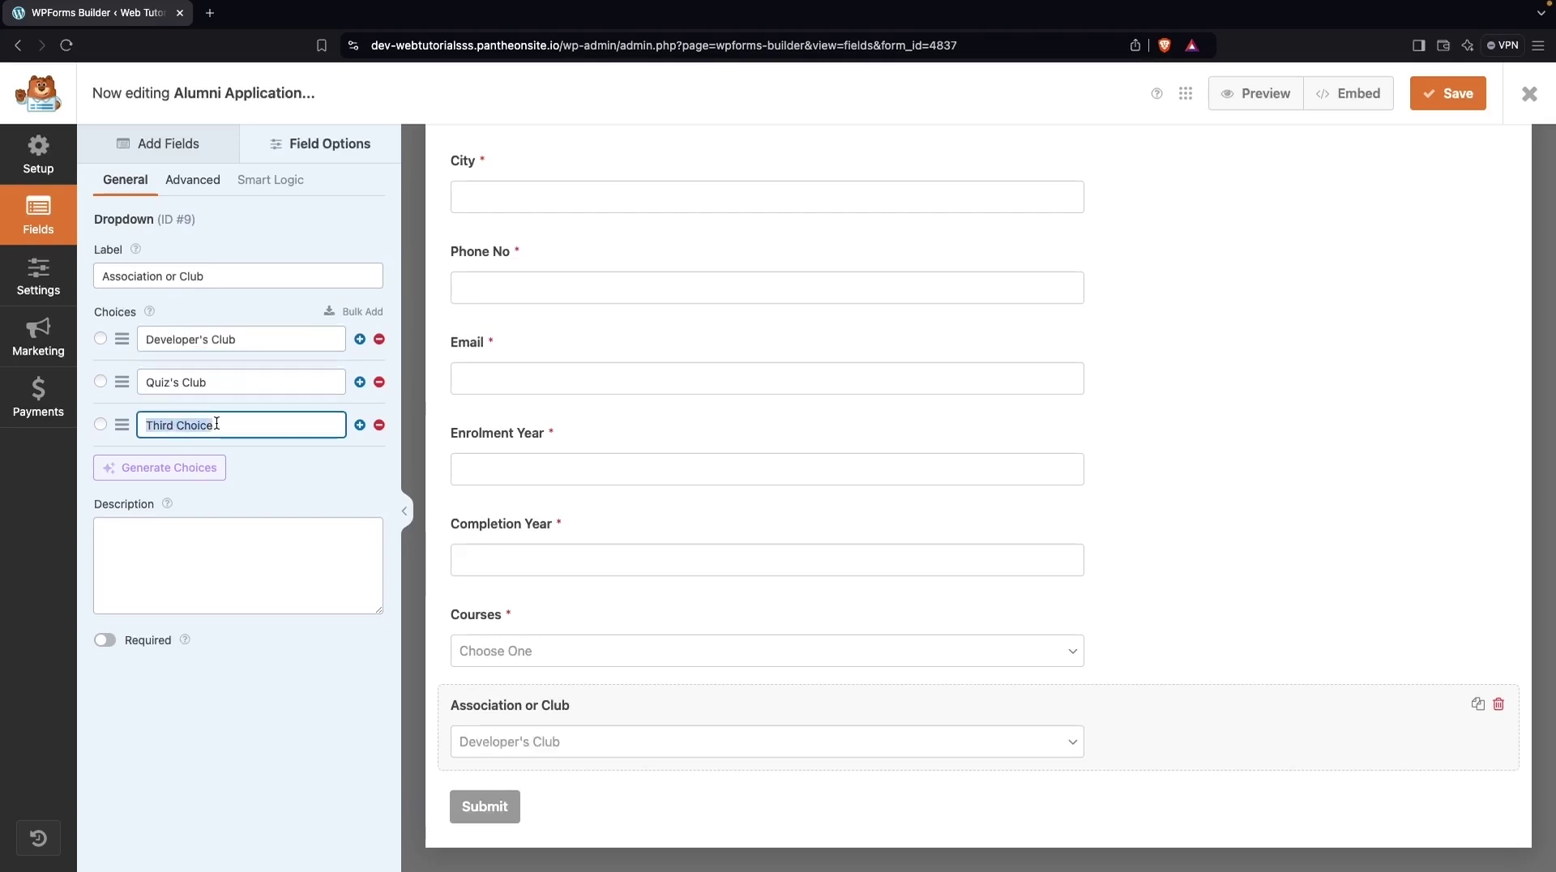
type("Idea's Club")
left_click(113, 641)
scroll(890, 490, "up", 5)
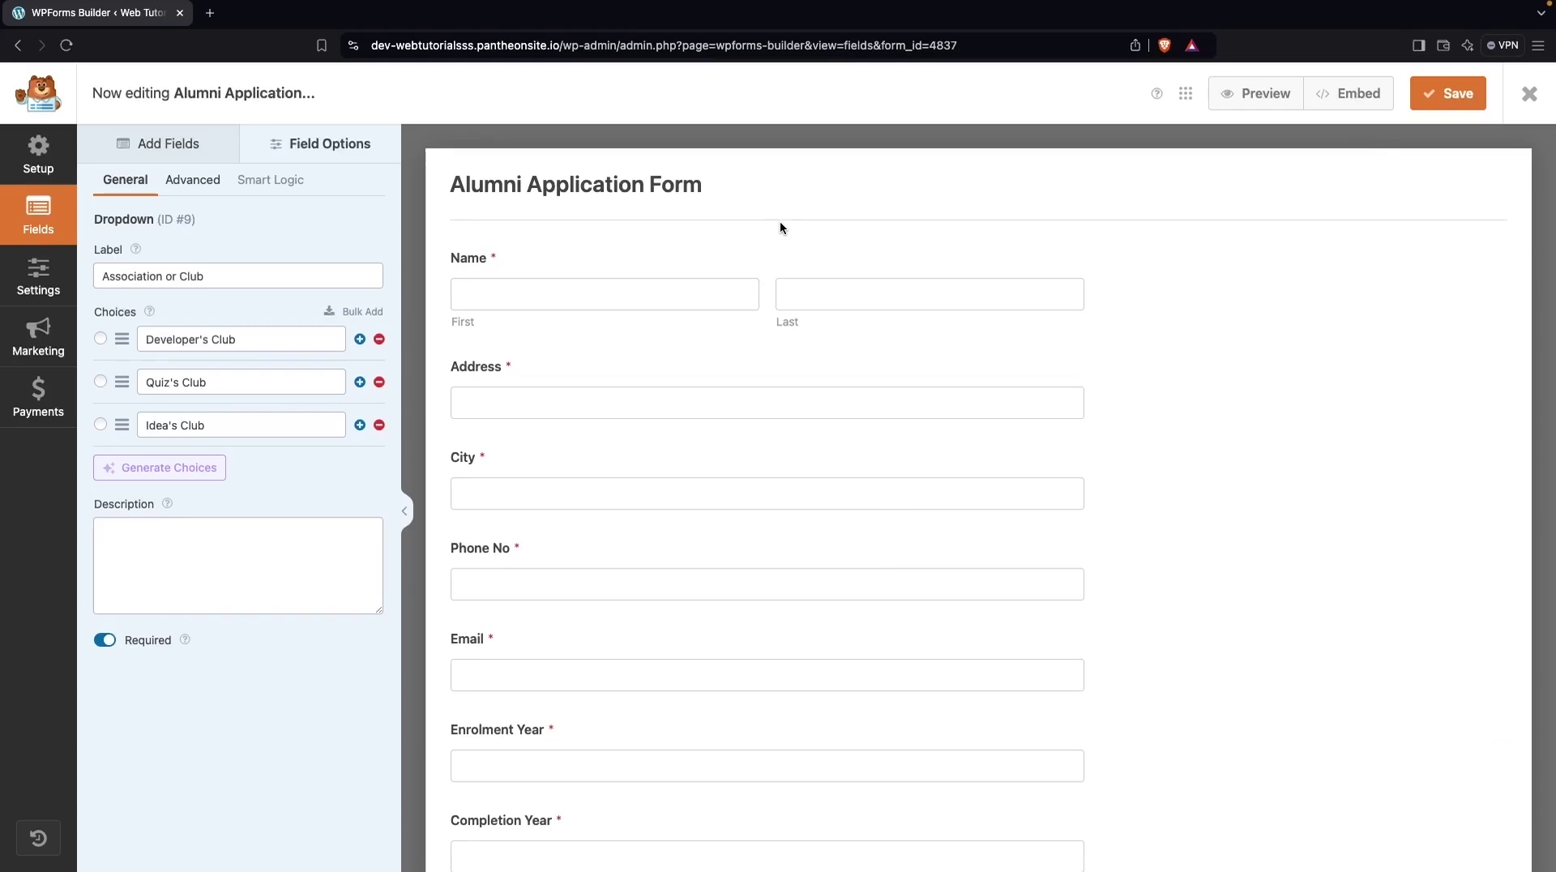
Save the Alumni Application Form, copy its shortcode from Forms Overview, and start a new page
left_click(1434, 96)
left_click(1541, 96)
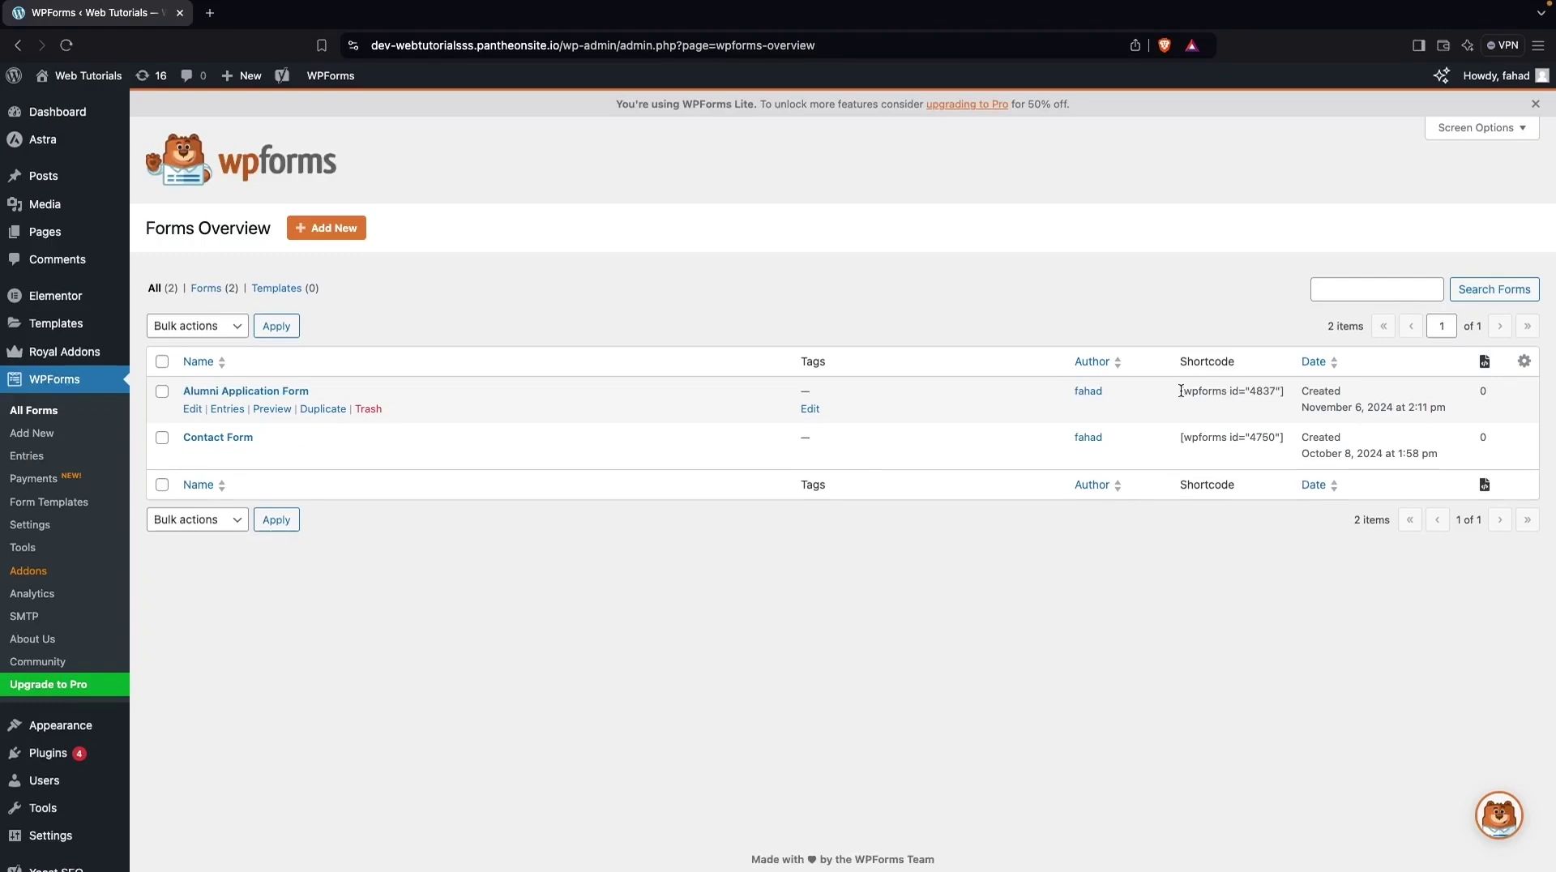
left_click_drag(1179, 392, 1286, 396)
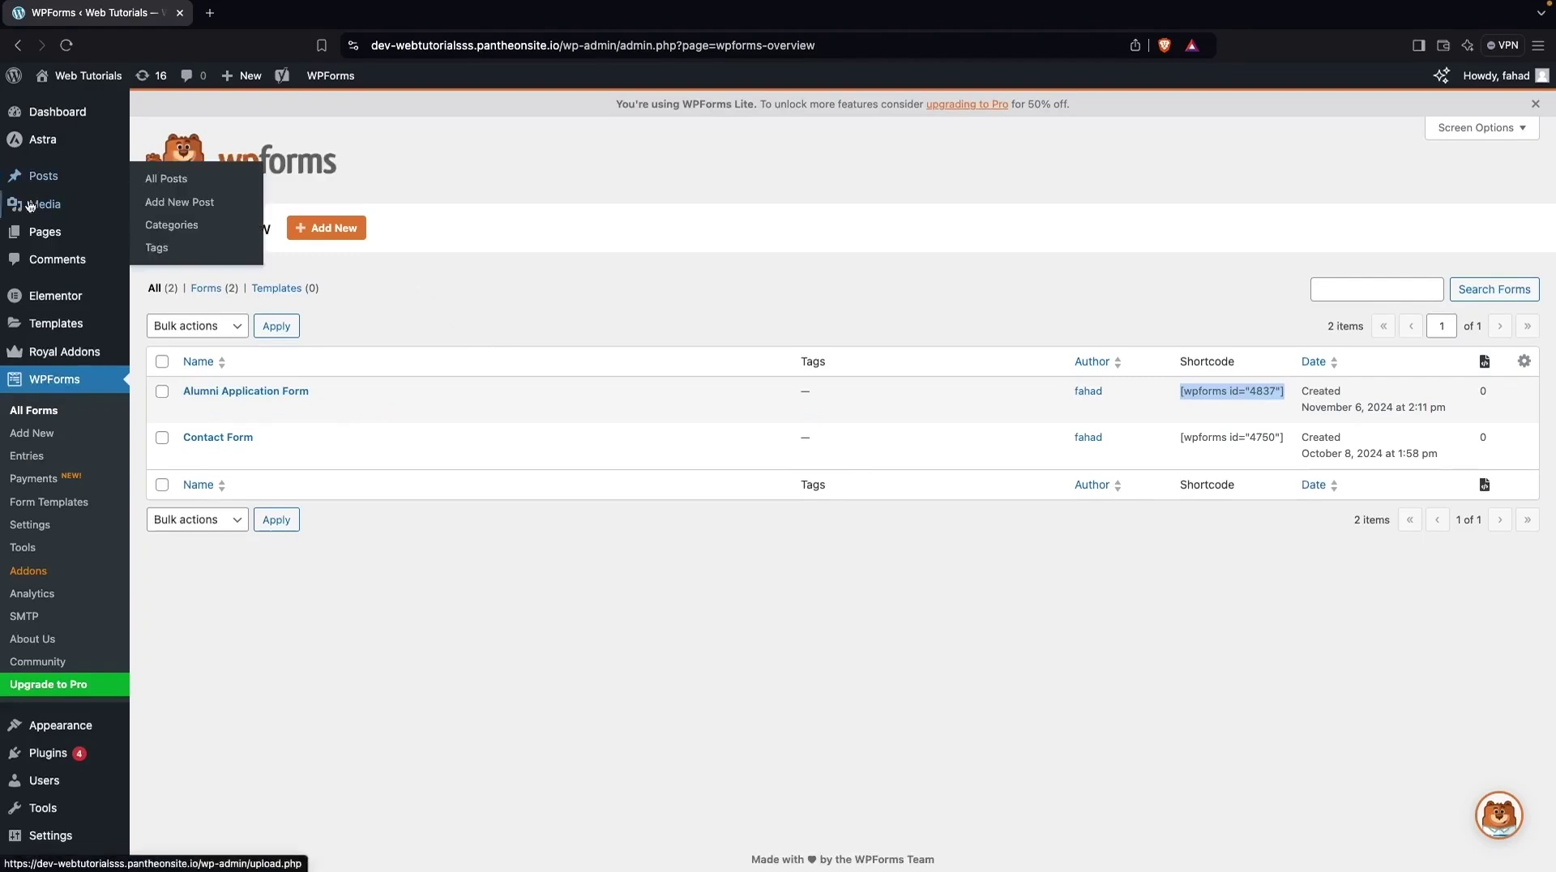
mouse_move(49, 233)
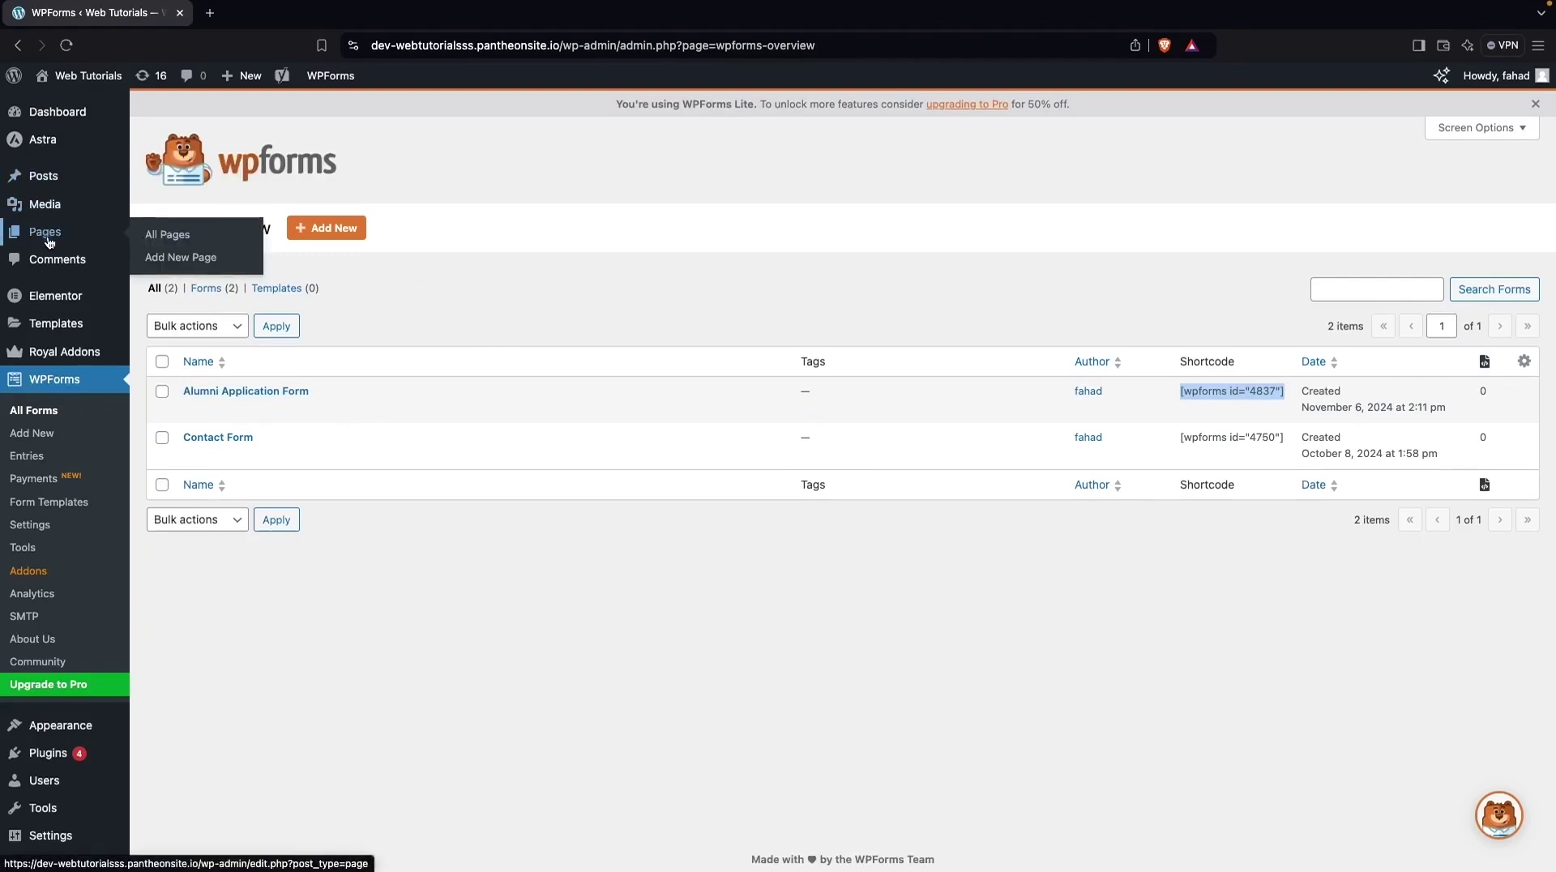
left_click(165, 262)
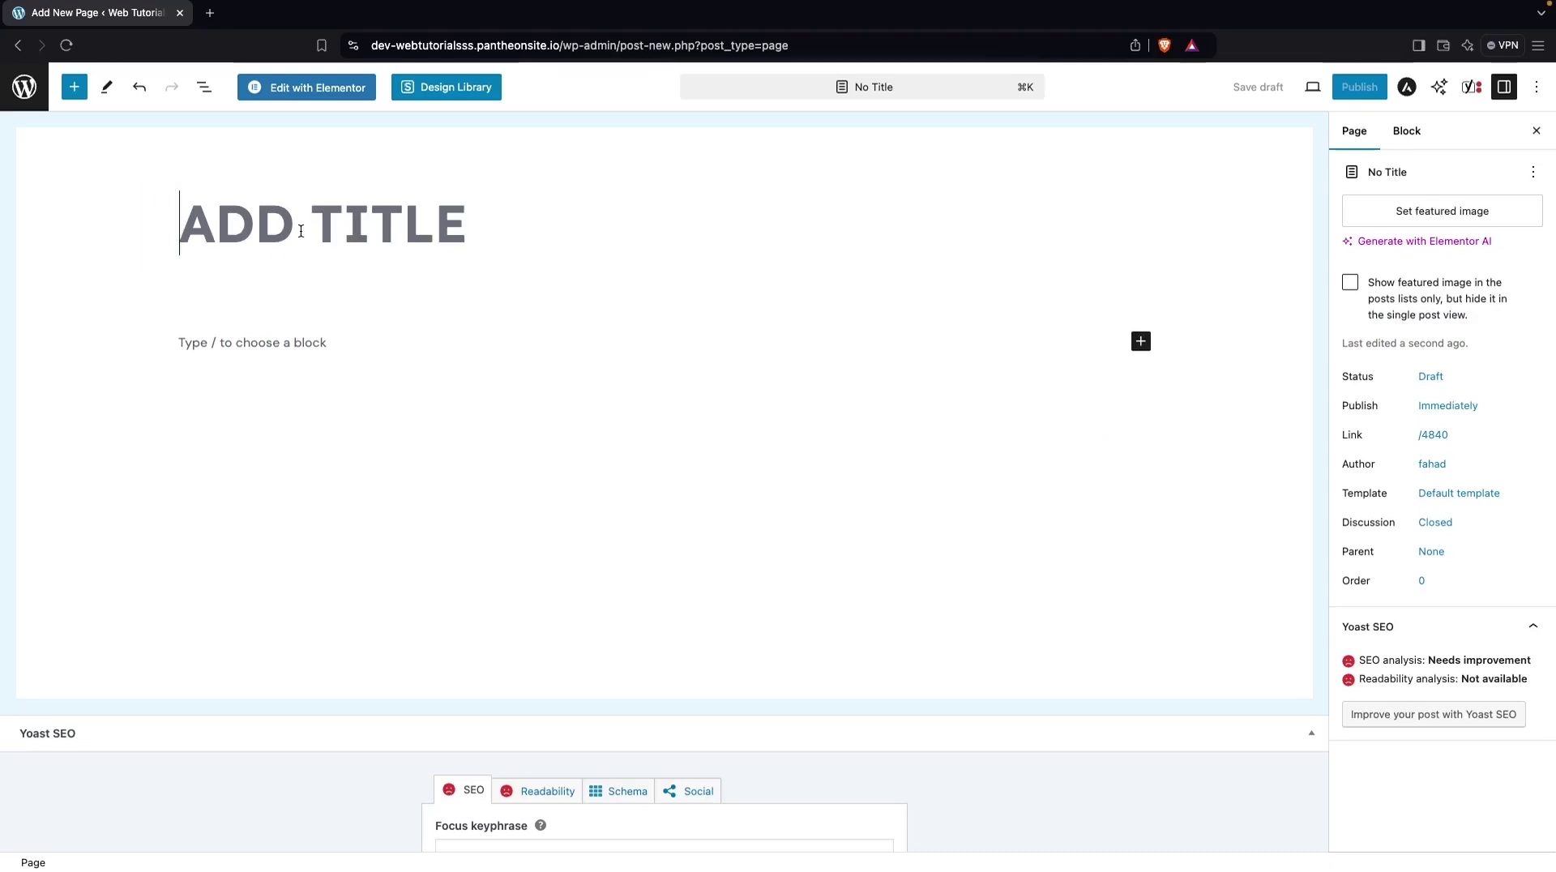
Title the new page 'Online Application Form' and switch to editing it in Elementor
type("online Application Form")
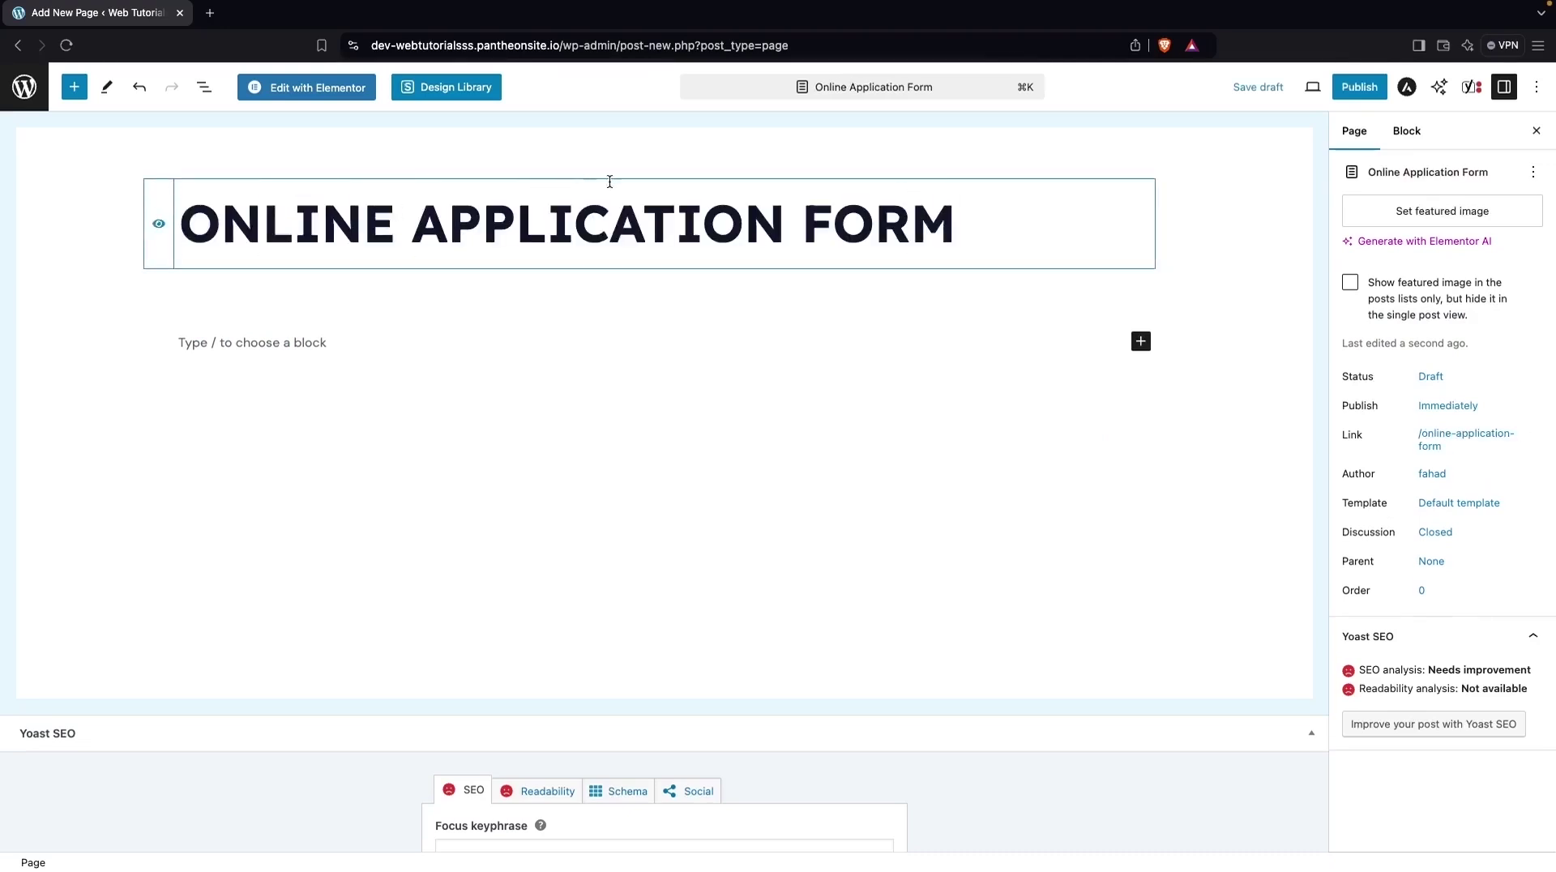
left_click(317, 93)
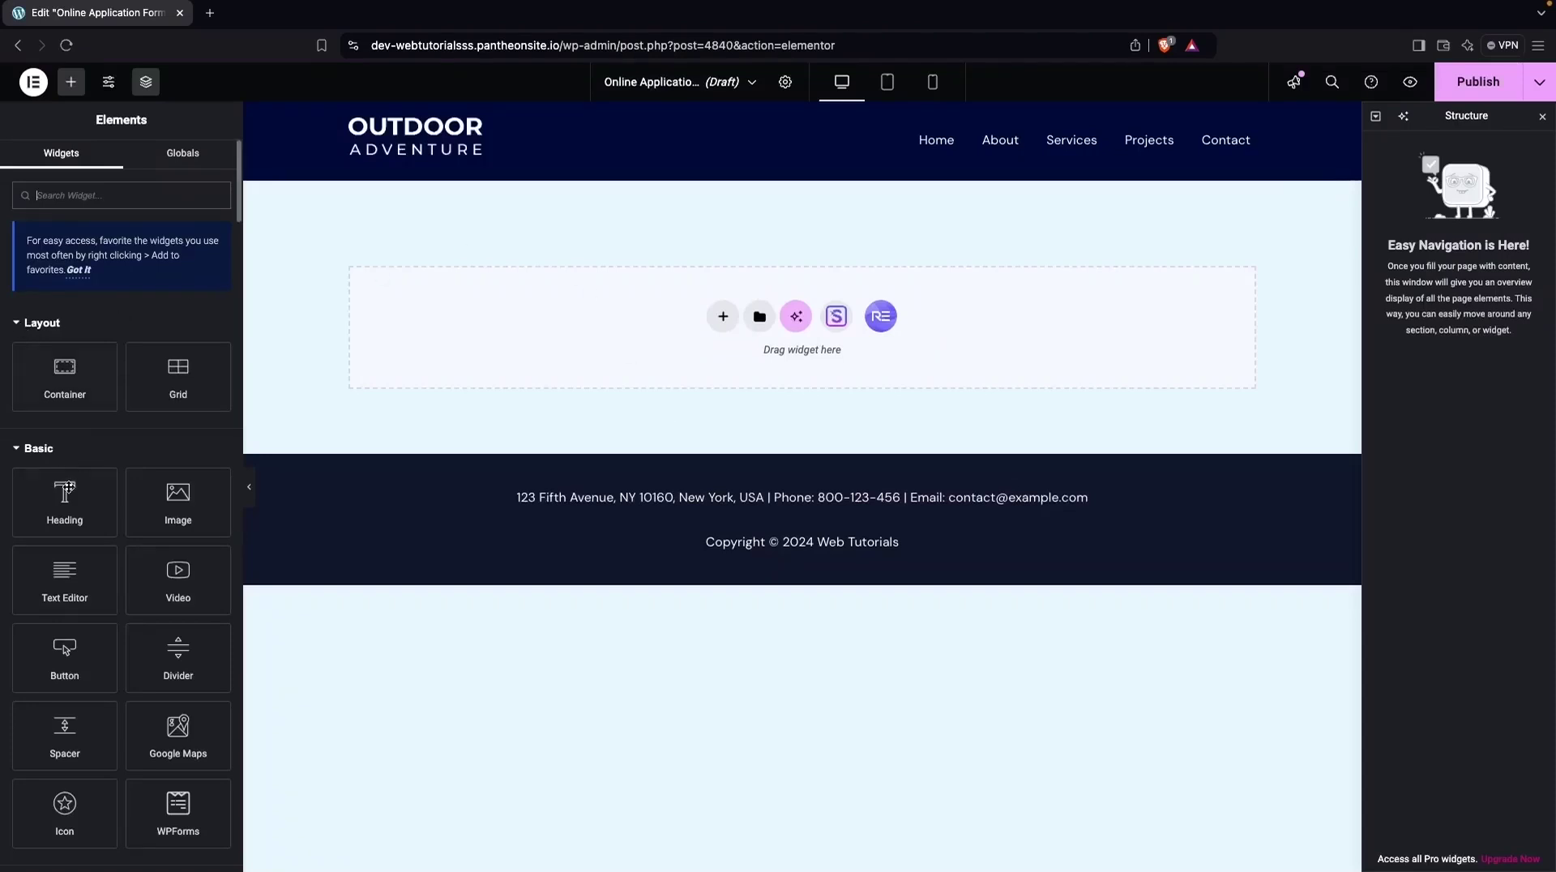
Add a Heading widget whose text reads 'Online Application Form'
left_click(84, 523)
triple_click(535, 208)
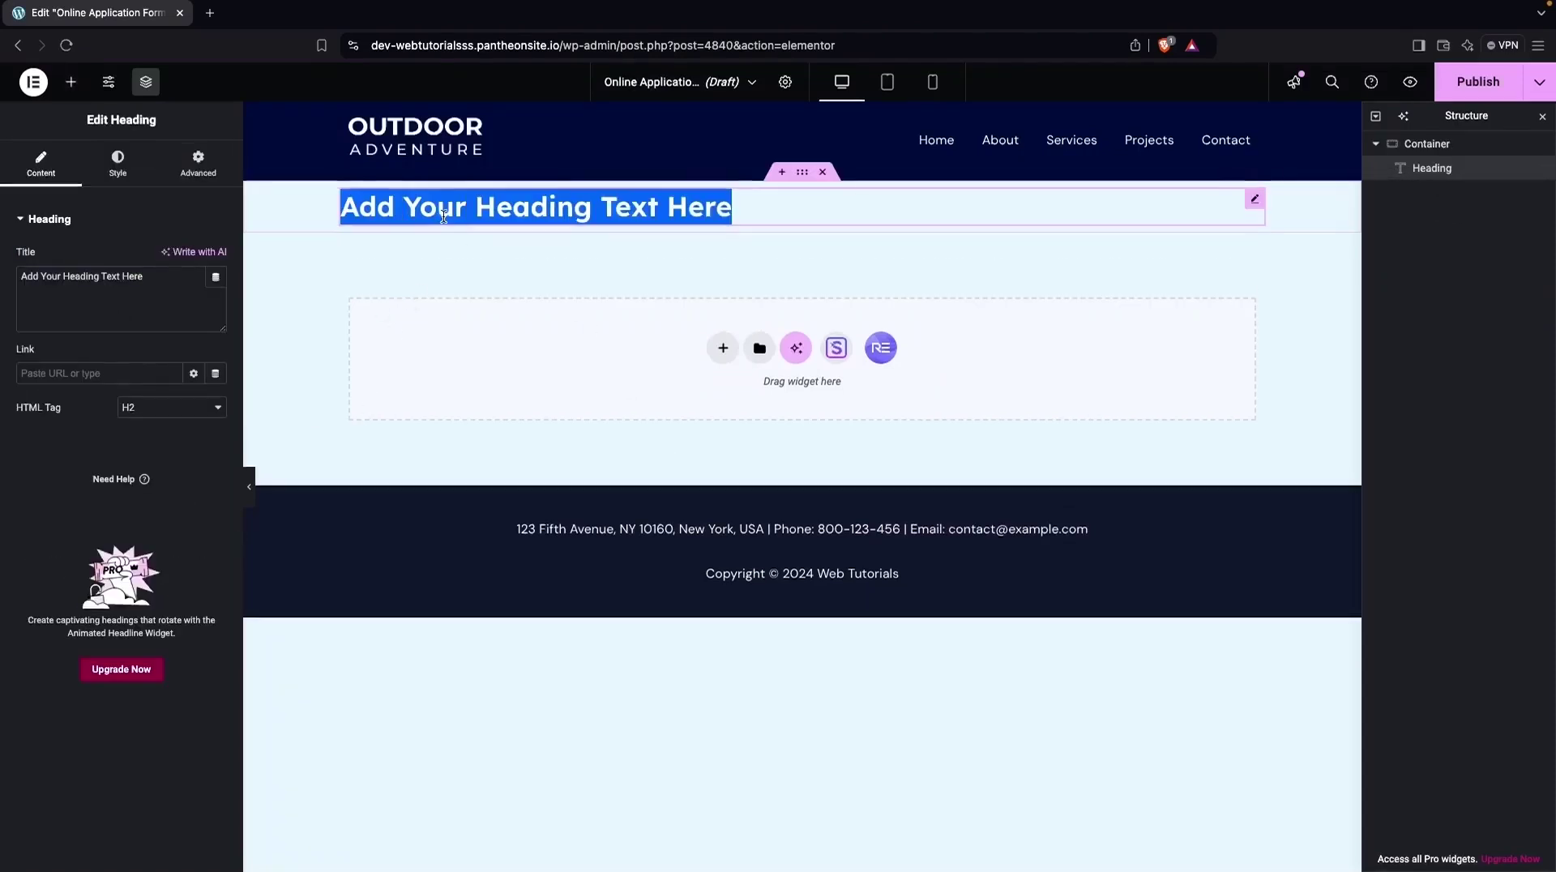
type("Online ")
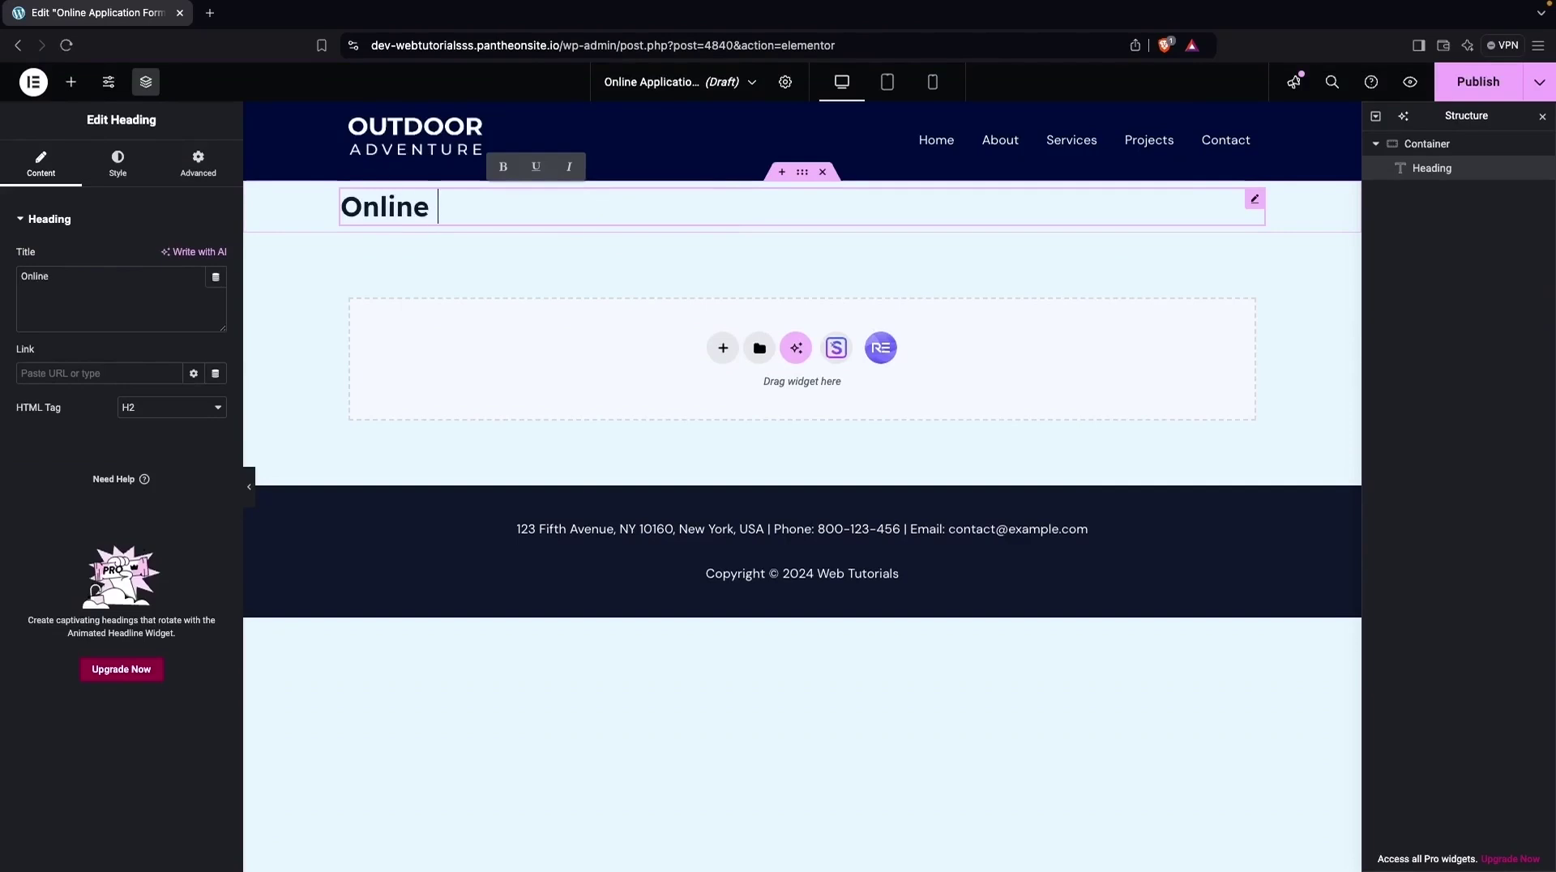
type("Application Form")
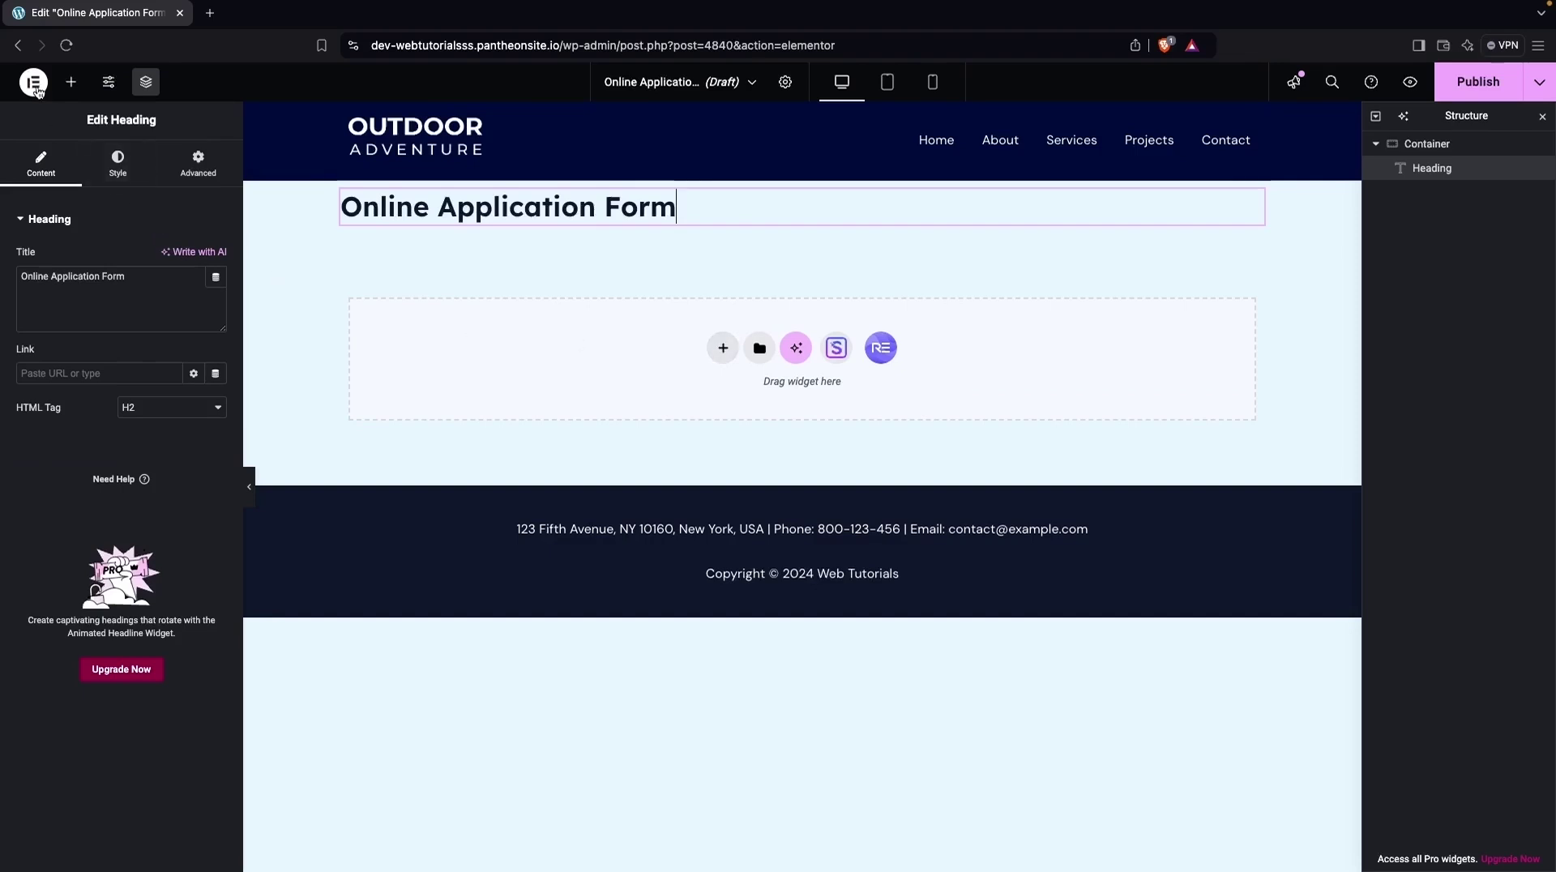
left_click(68, 88)
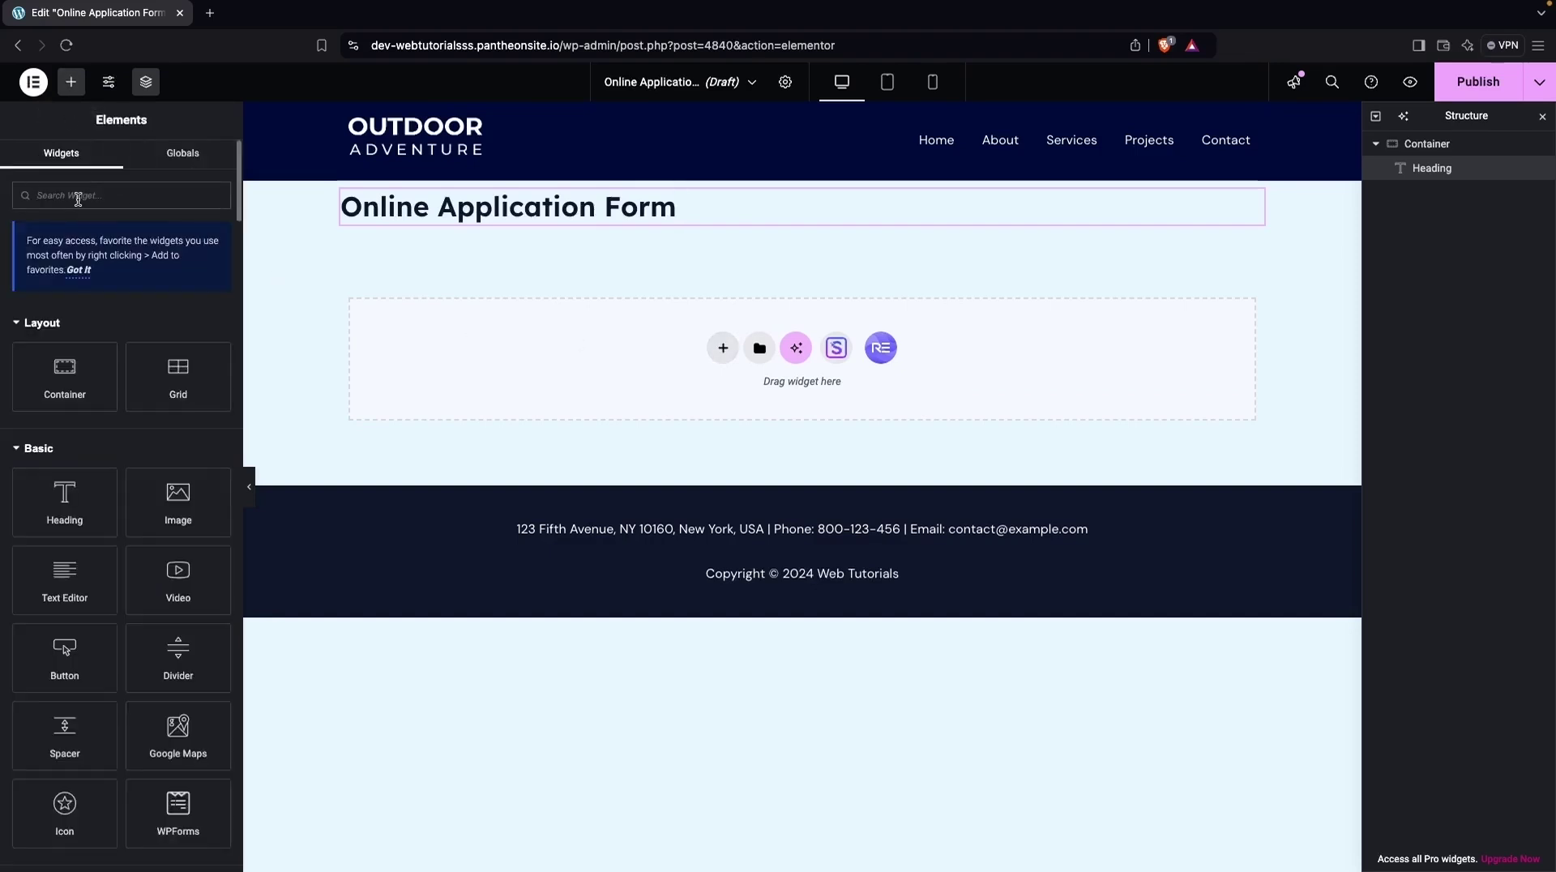
Add a Shortcode widget below the heading containing [wpforms id="4837"]
type("short")
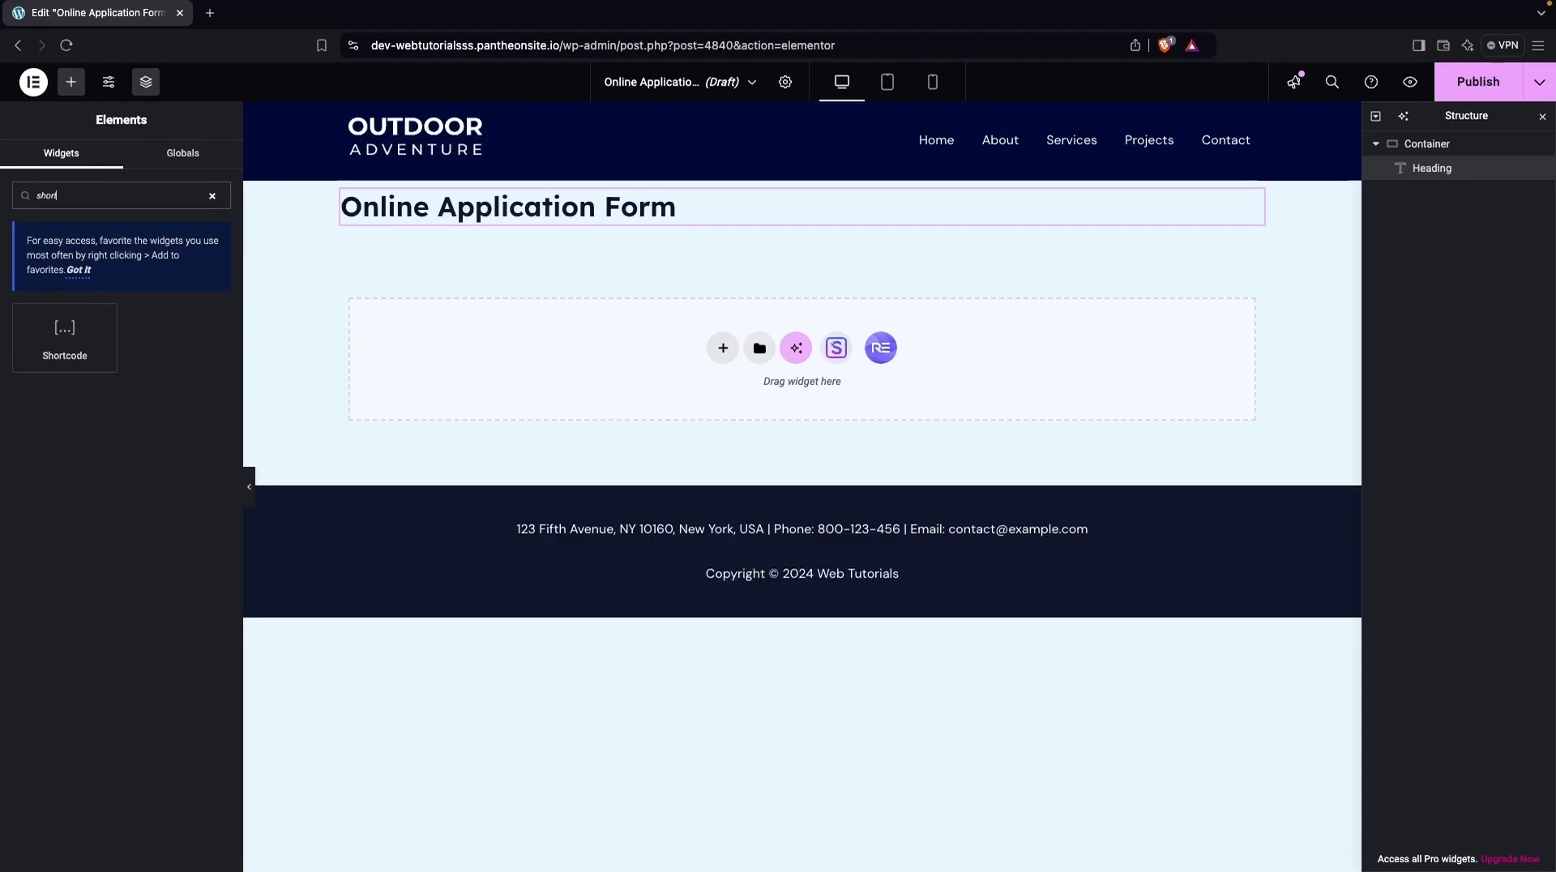
left_click(77, 348)
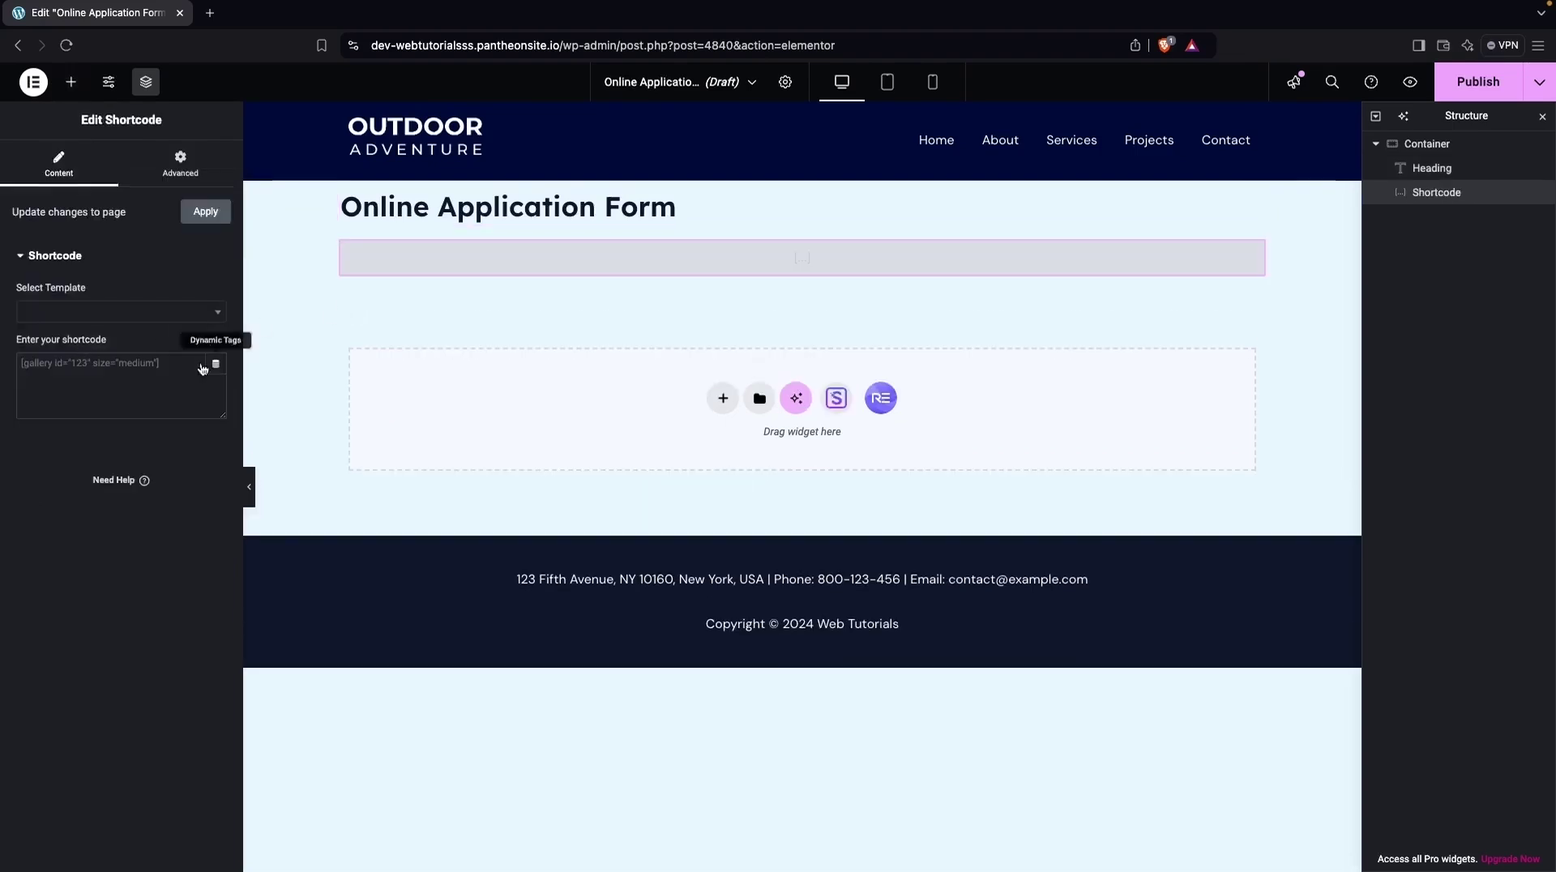
left_click(145, 379)
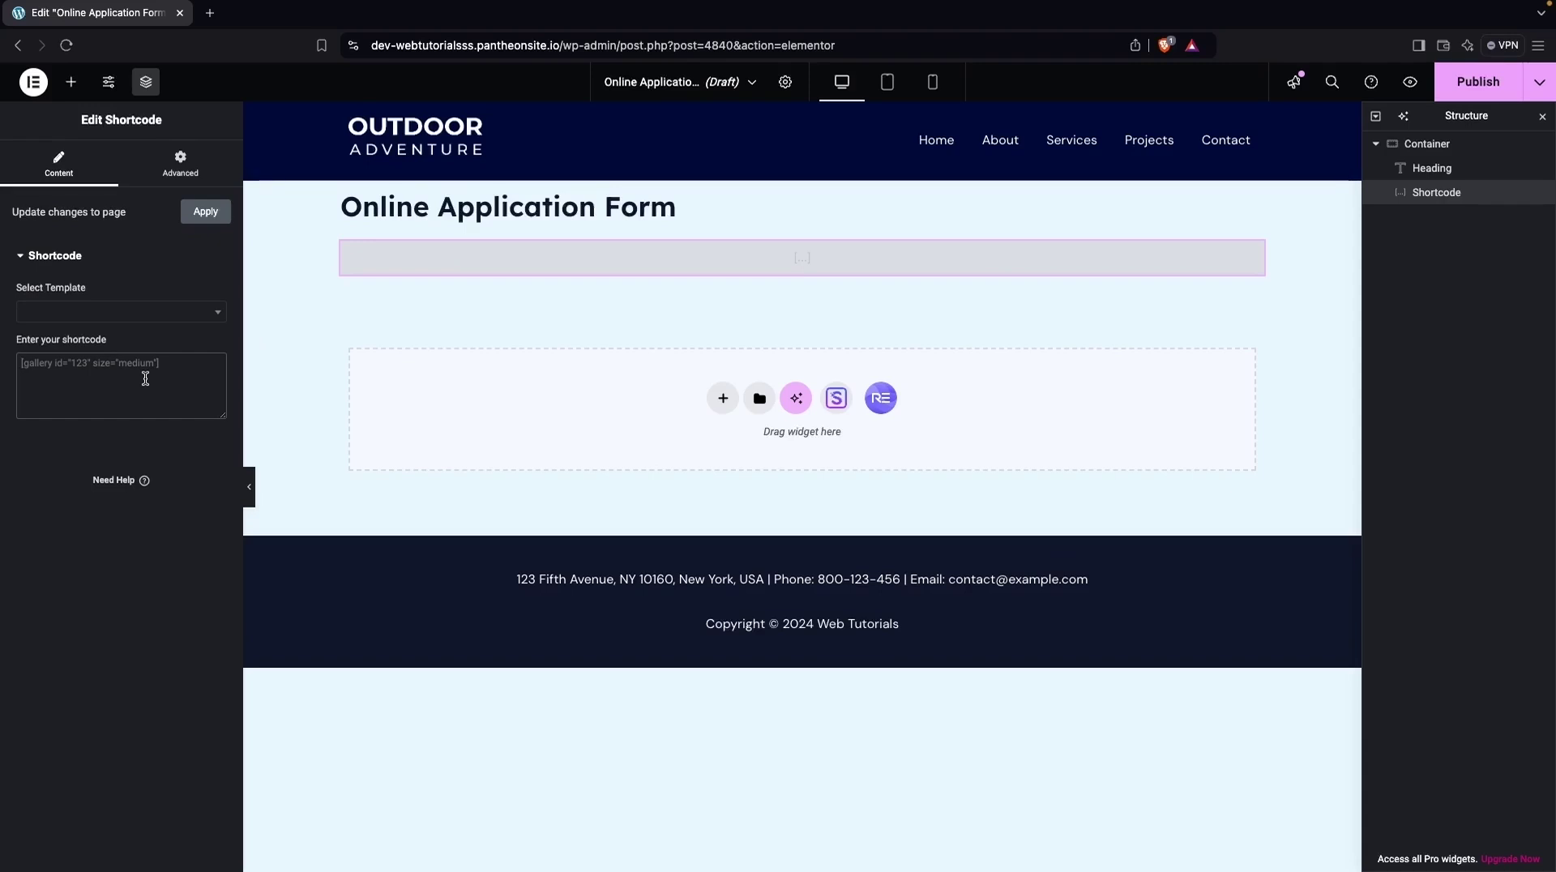
type("[wpforms id=\"4837\"]")
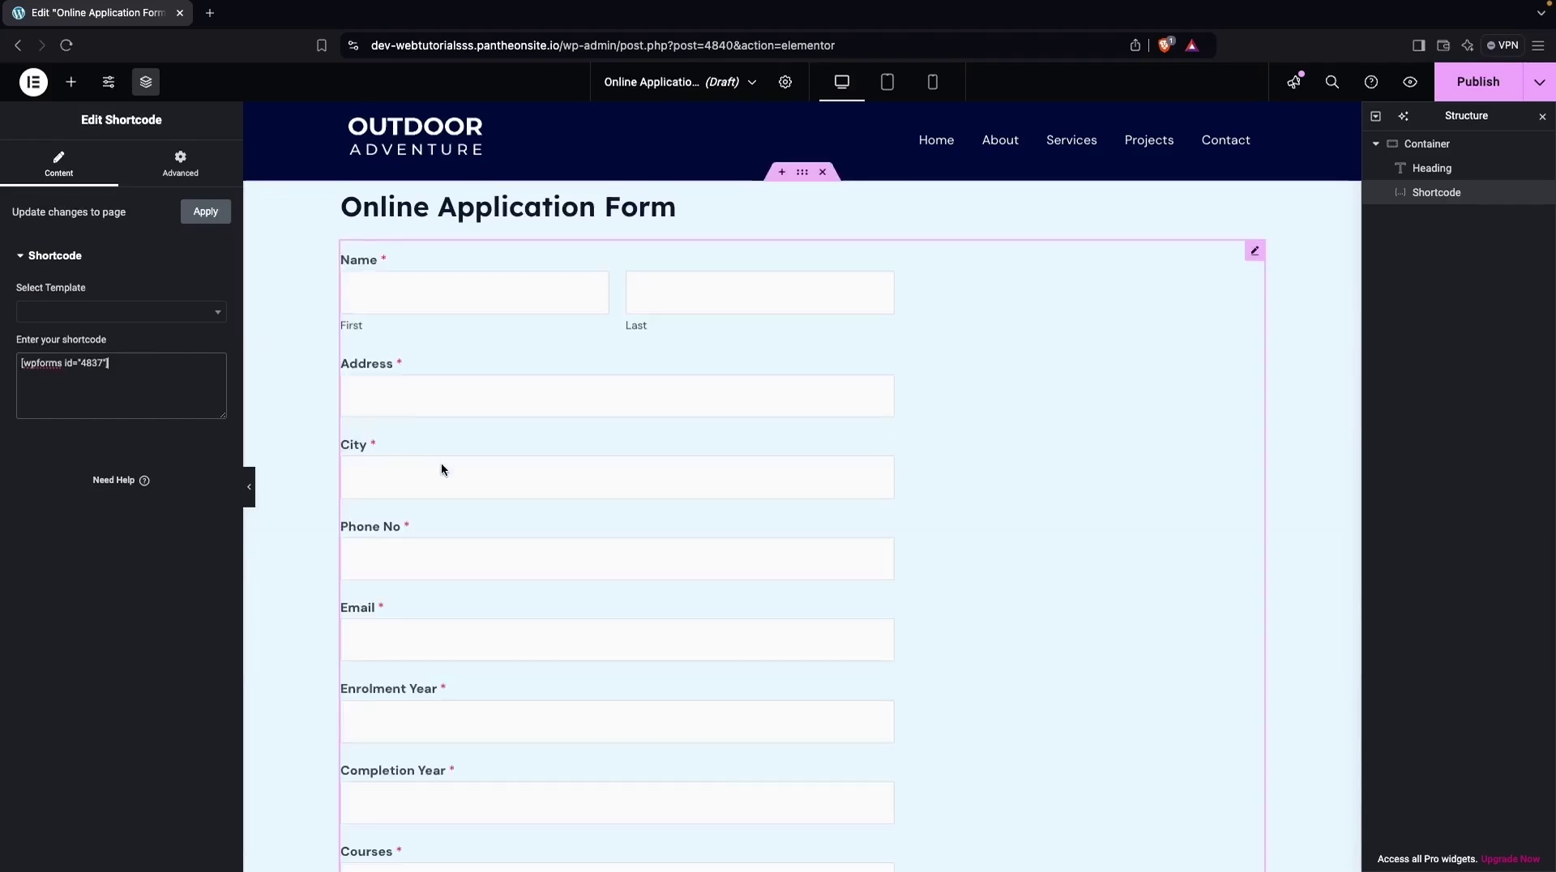
scroll(477, 431, "down", 1)
left_click(231, 170)
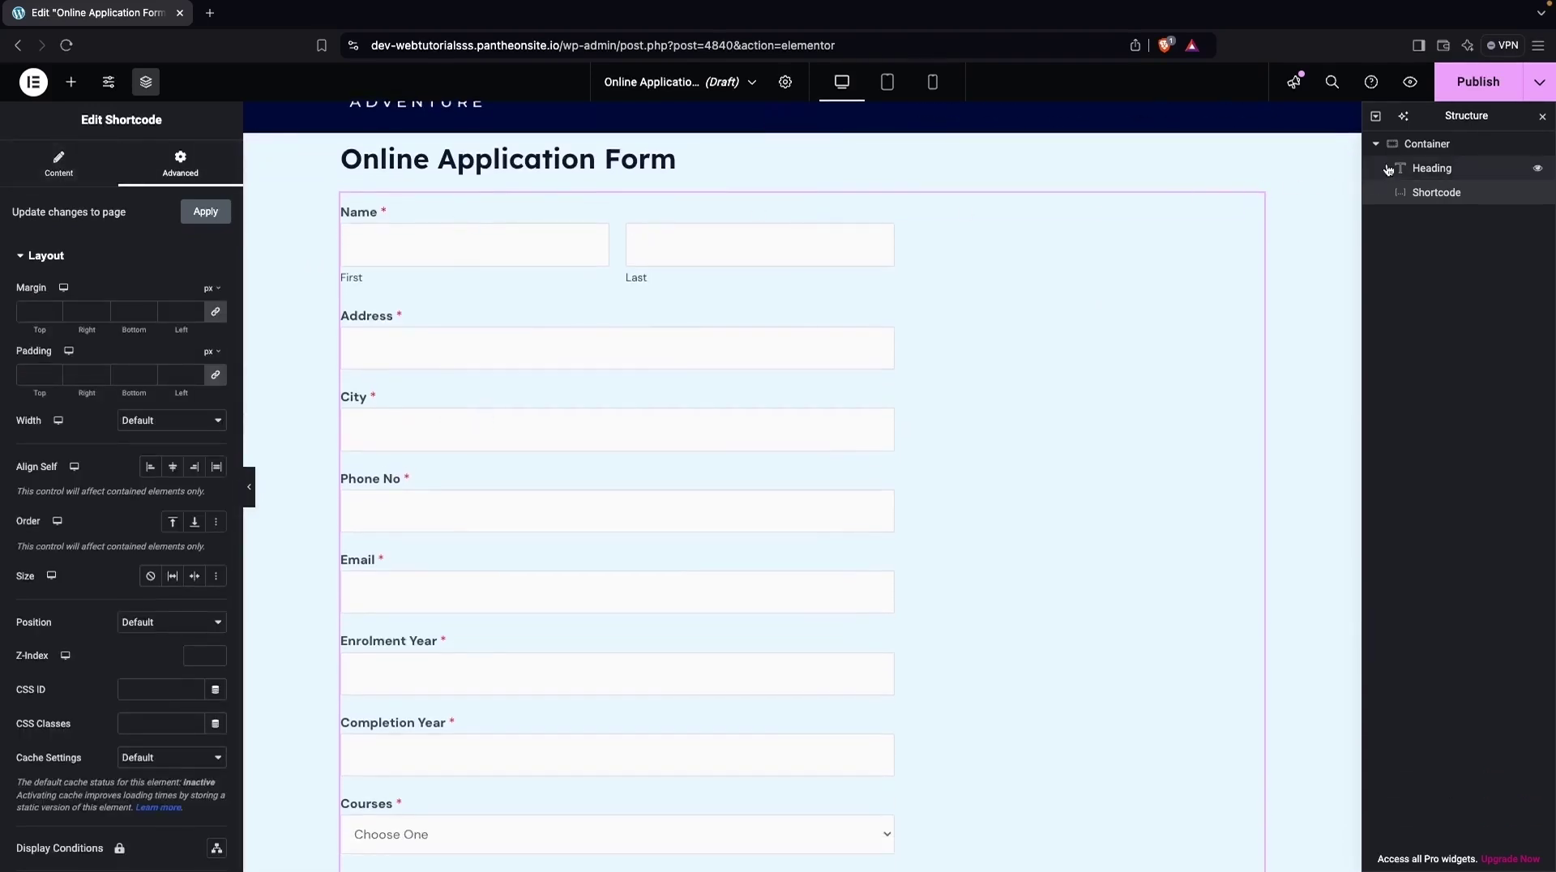
Set the container's Content Width to Full Width
left_click(1427, 147)
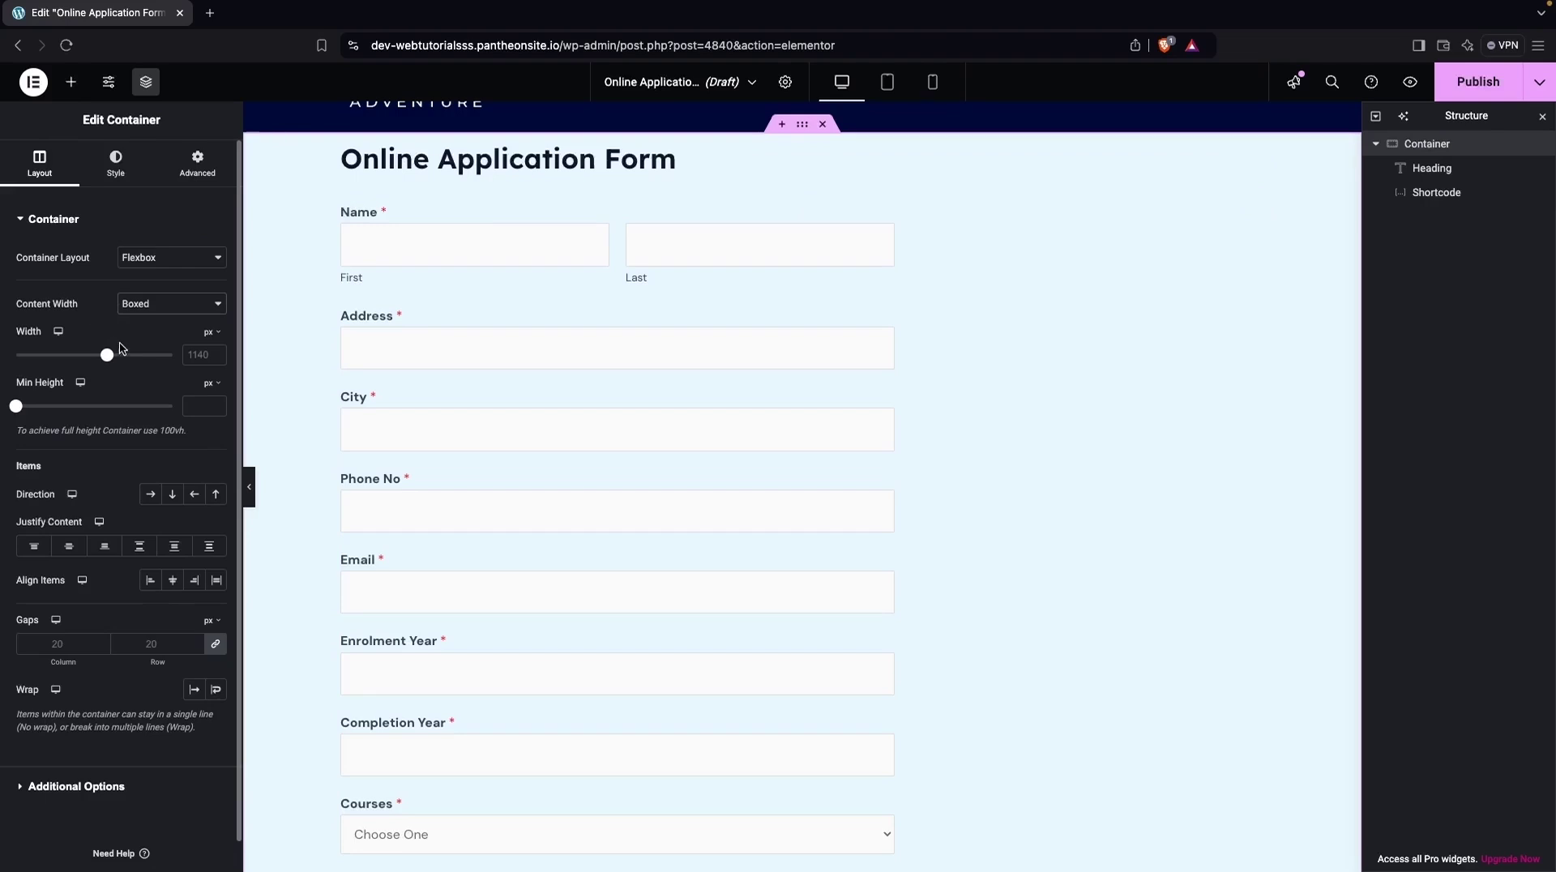
left_click(162, 306)
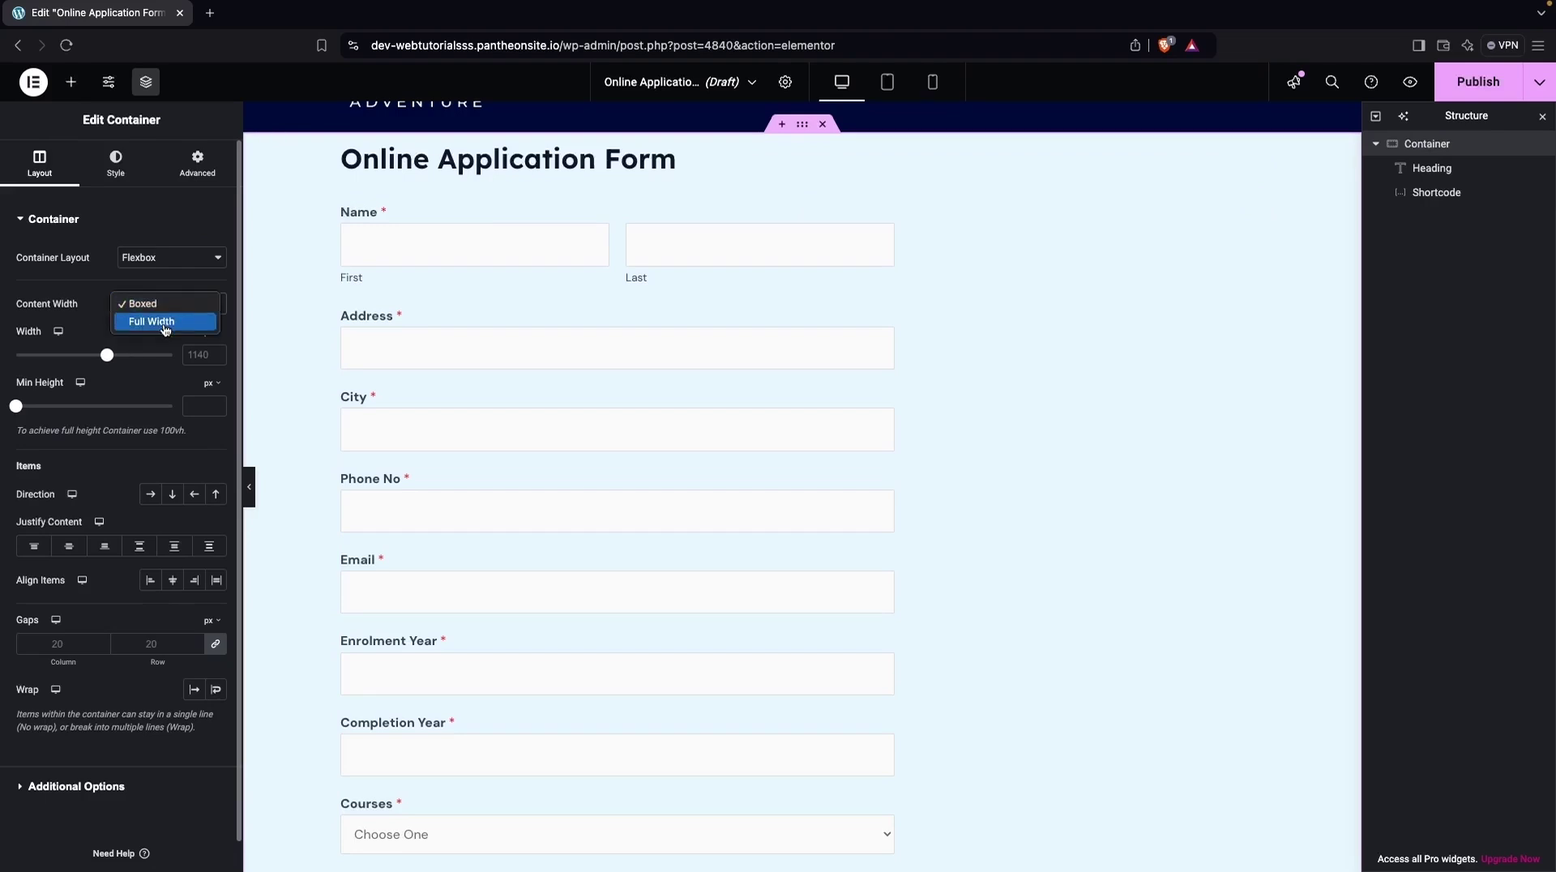
left_click(164, 329)
scroll(217, 595, "down", 1)
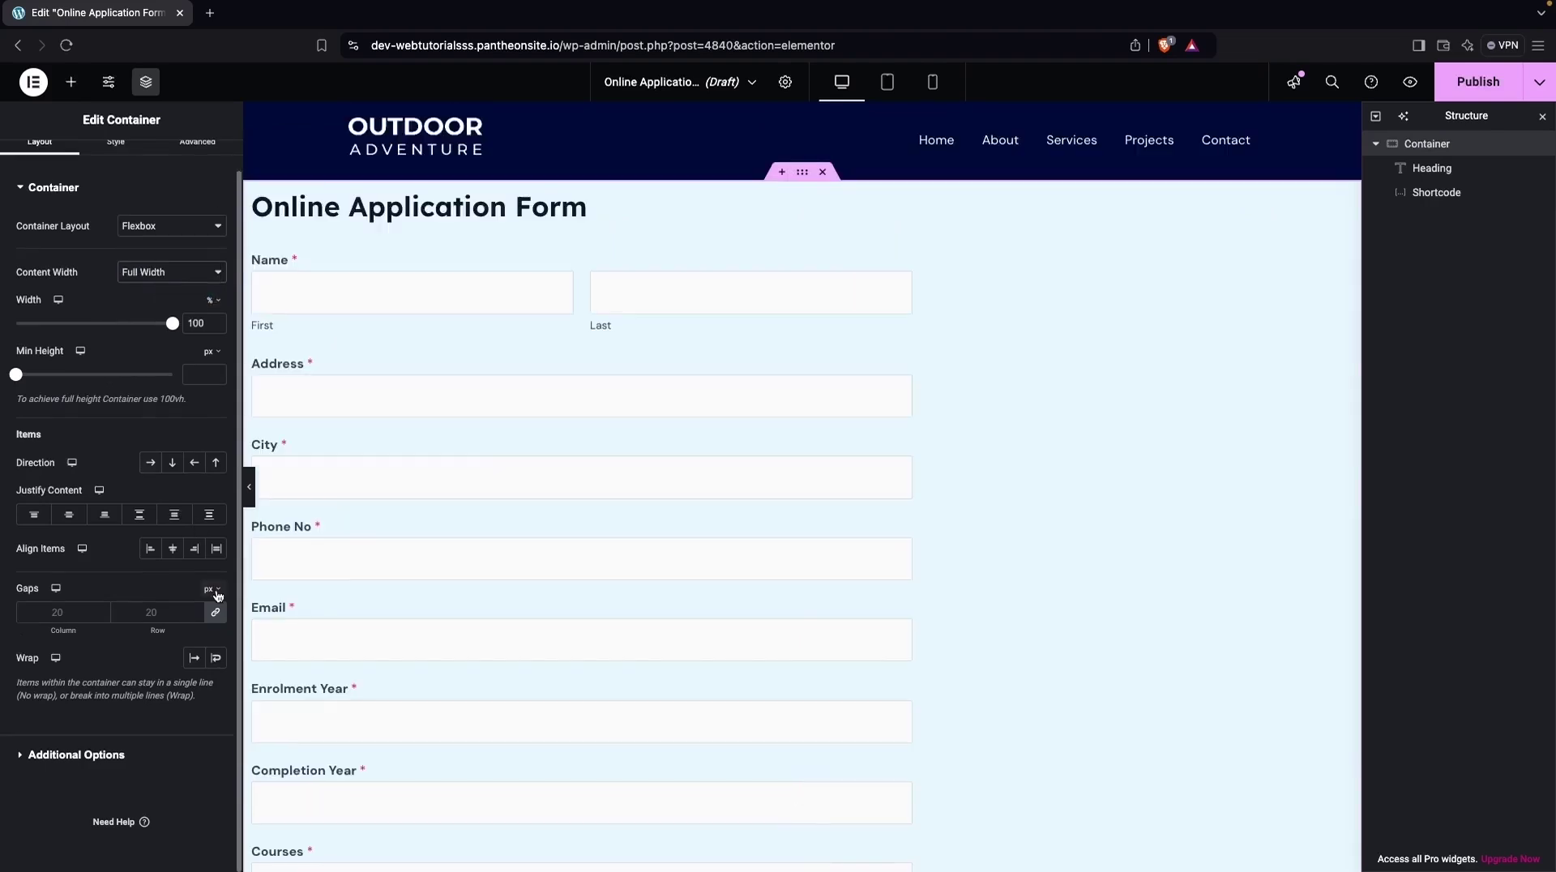
scroll(154, 299, "up", 1)
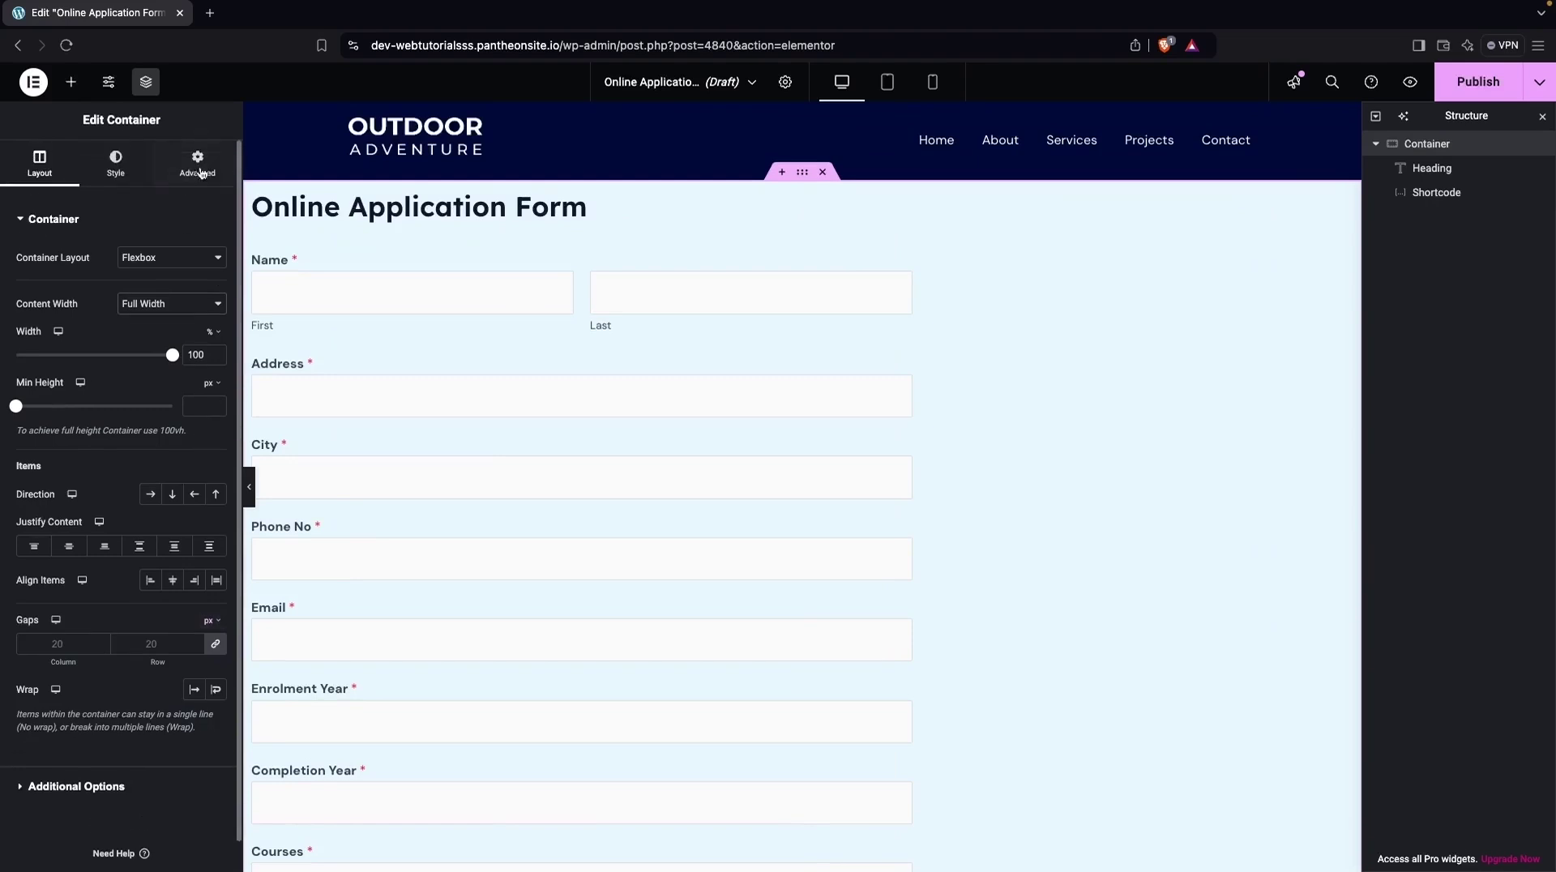
Give the container a 20% left margin and a 10% top margin
left_click(199, 166)
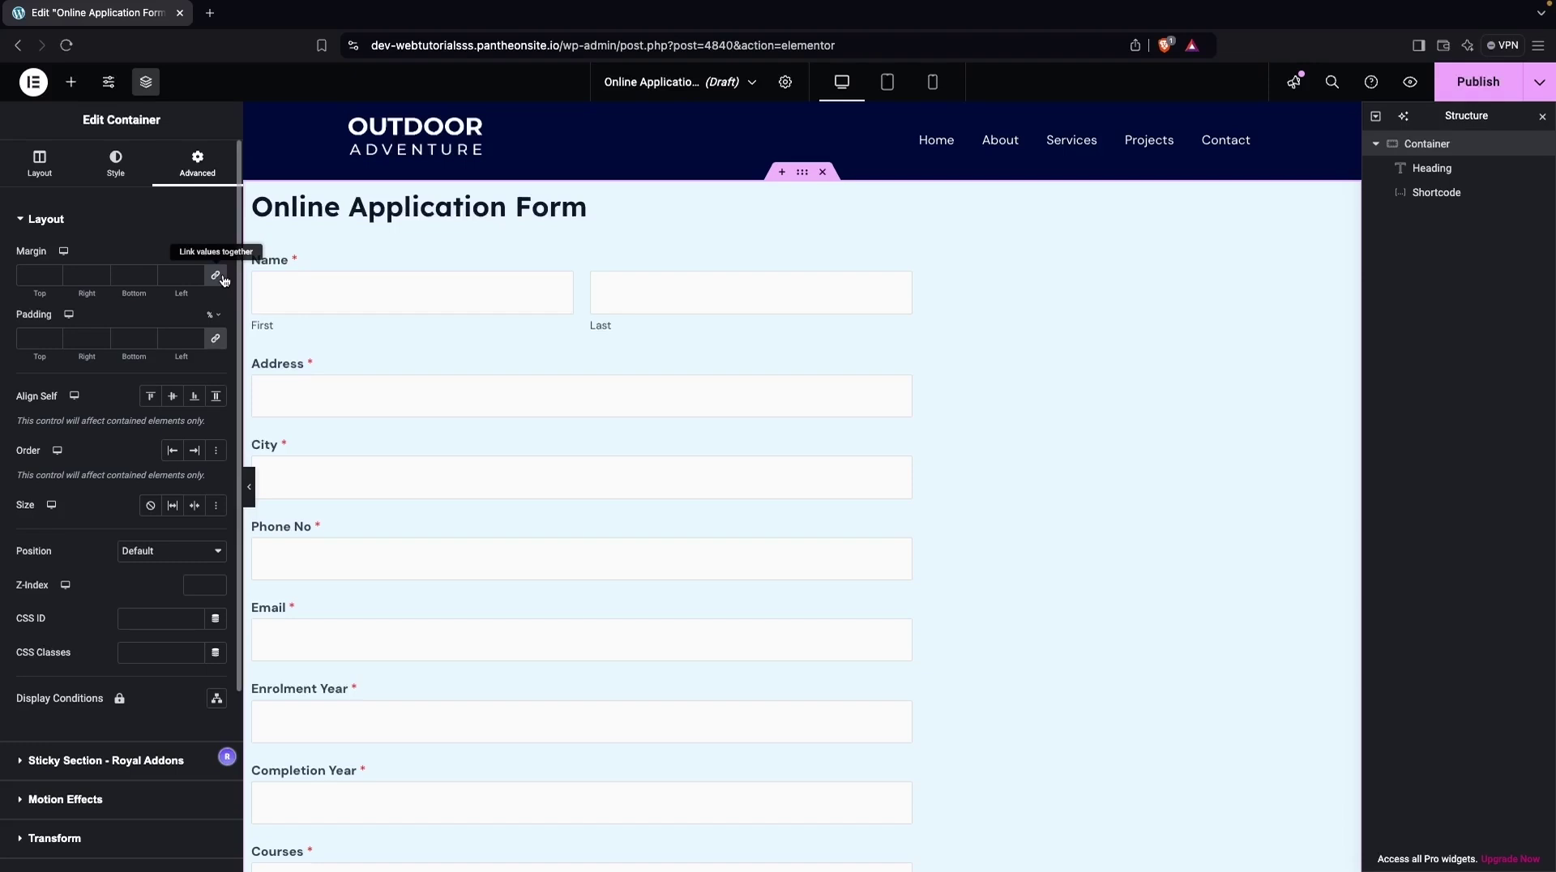
left_click(170, 275)
type("0")
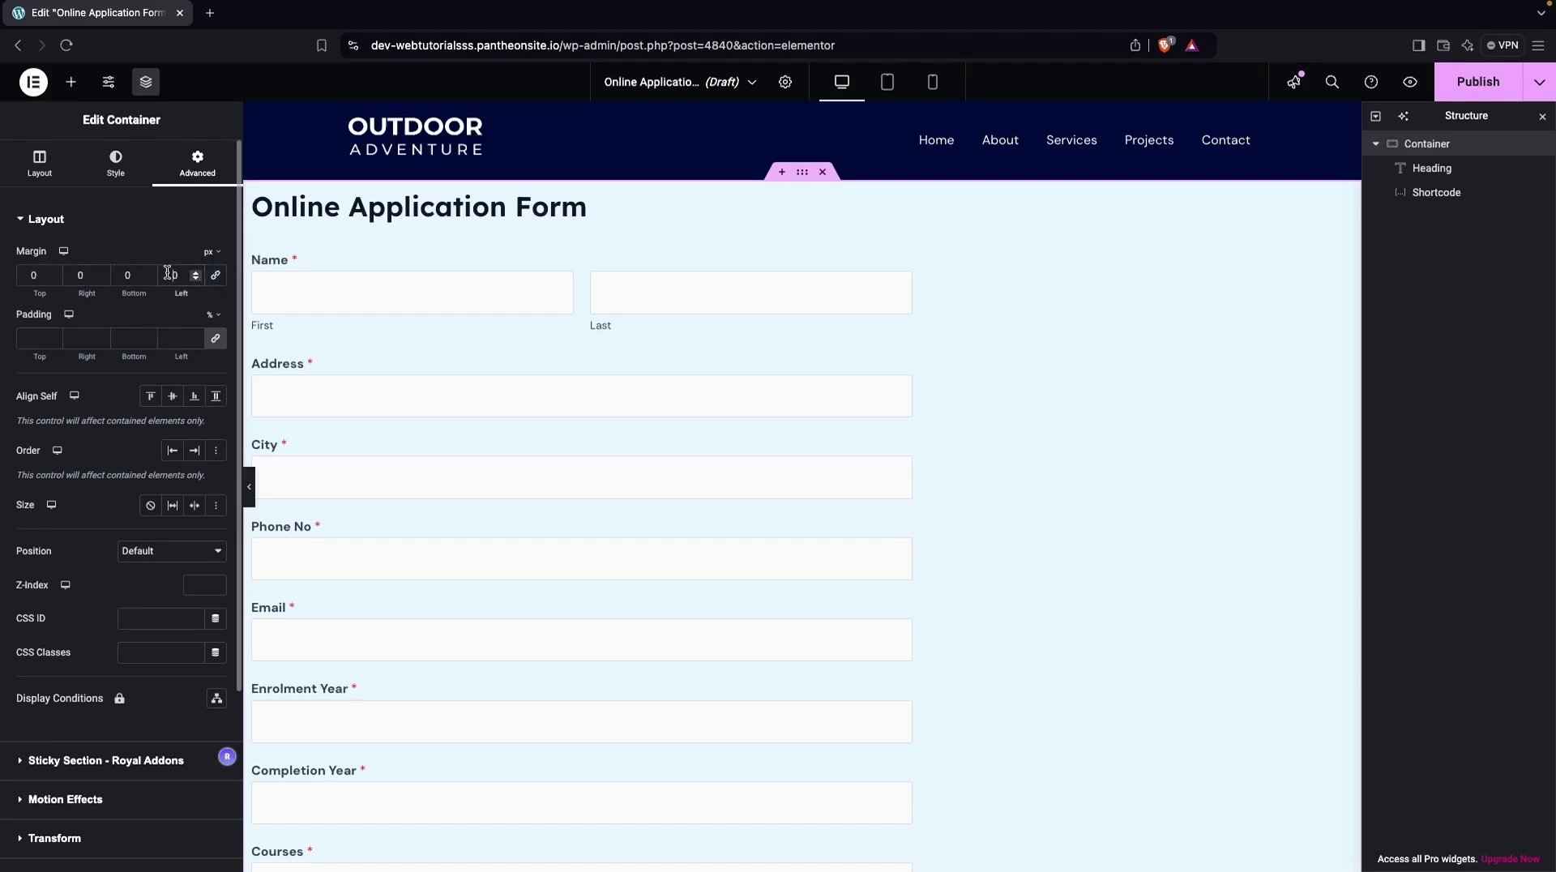
type("5")
left_click(213, 251)
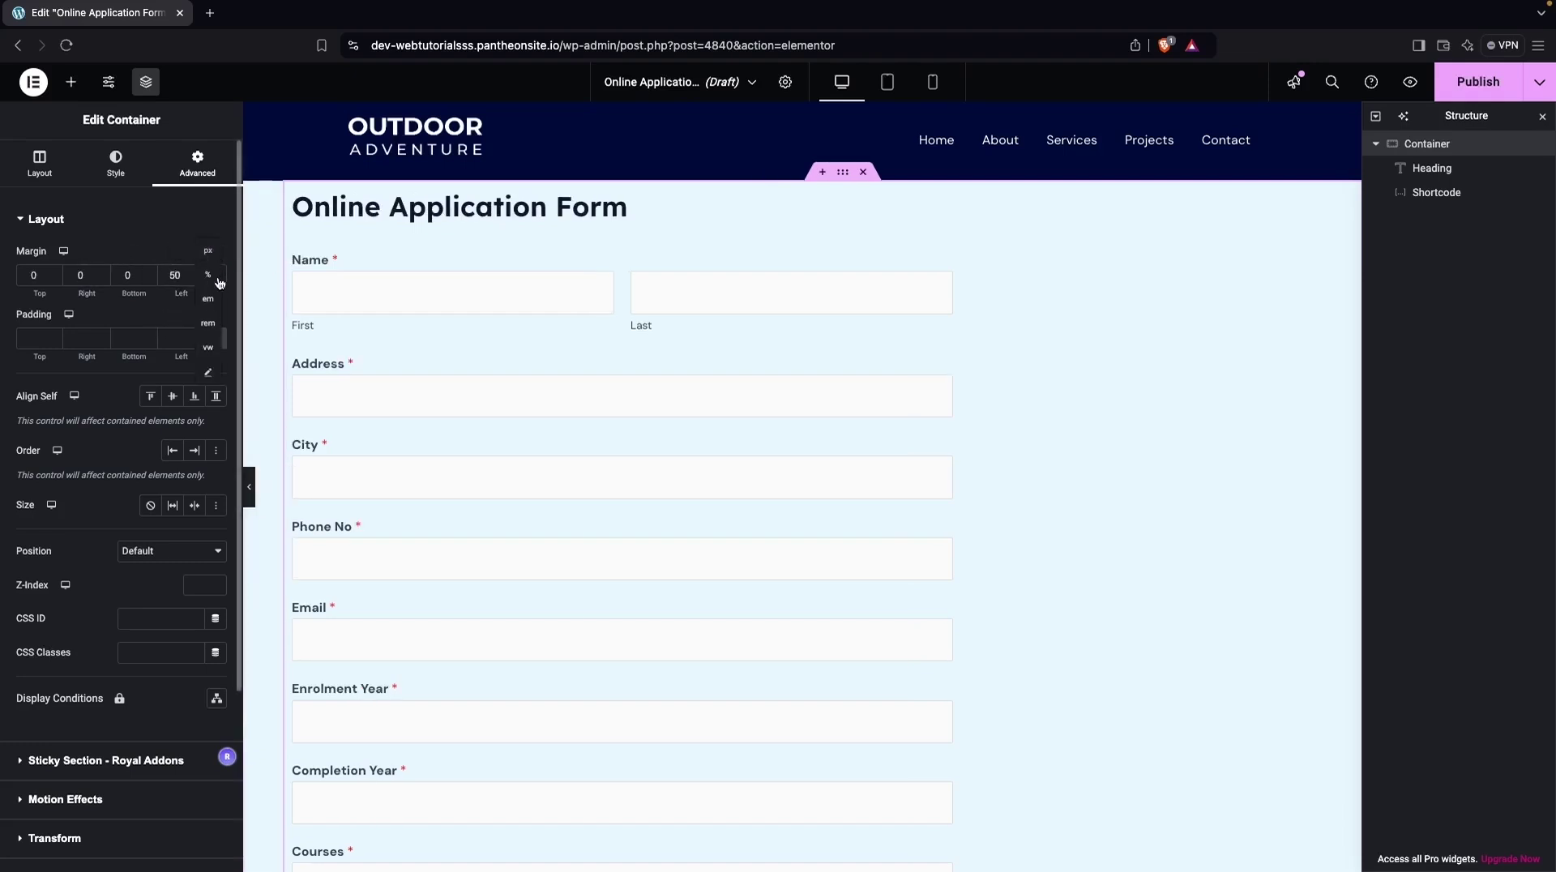
left_click(216, 276)
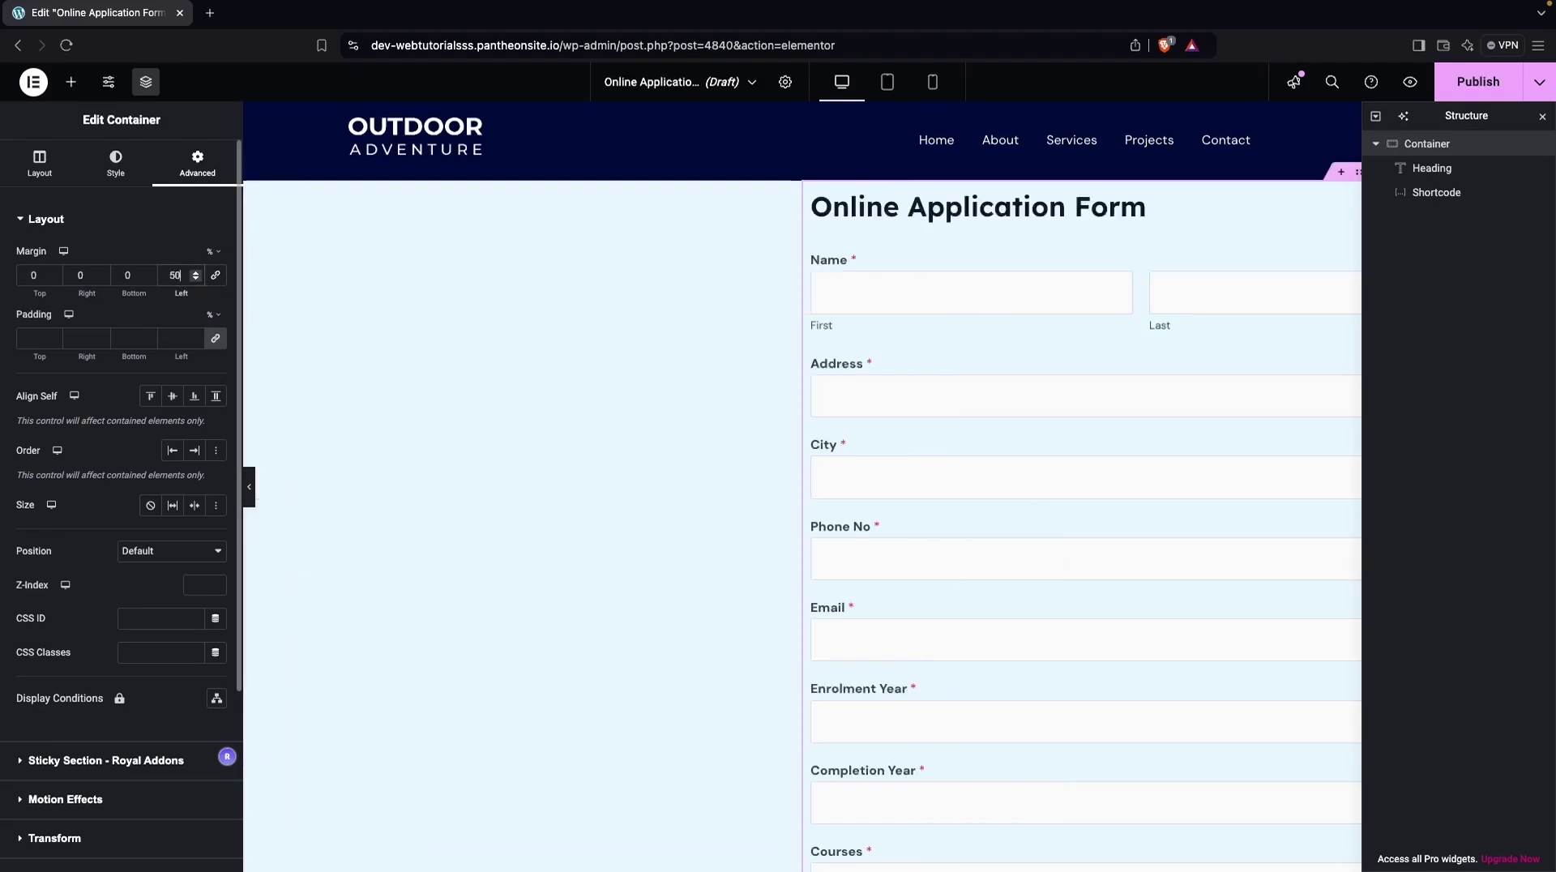
key("BackSpace")
type("3")
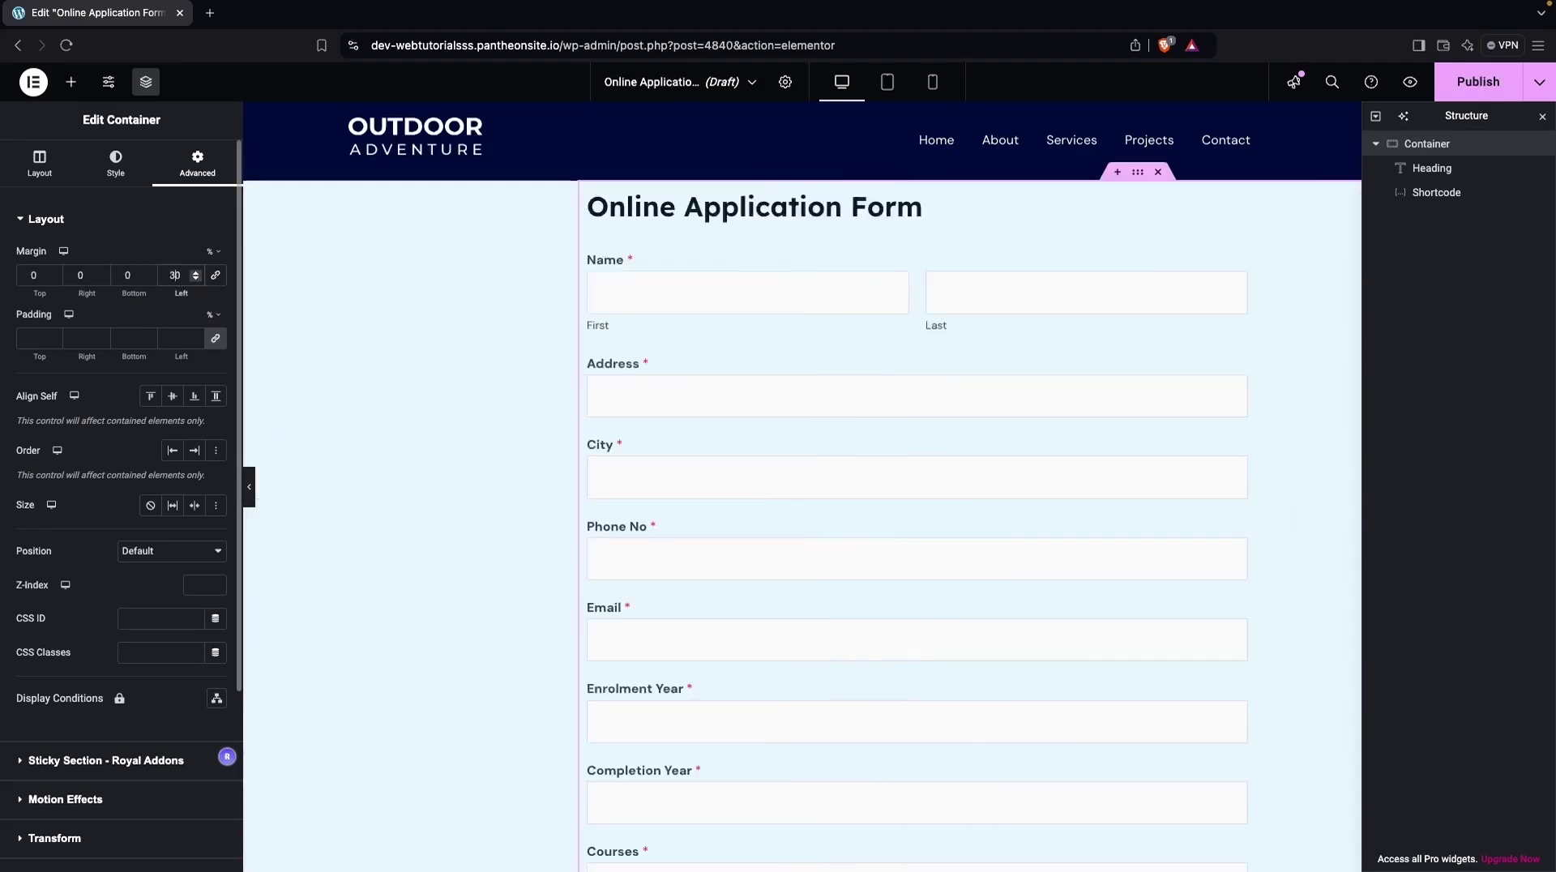
key("BackSpace")
type("2")
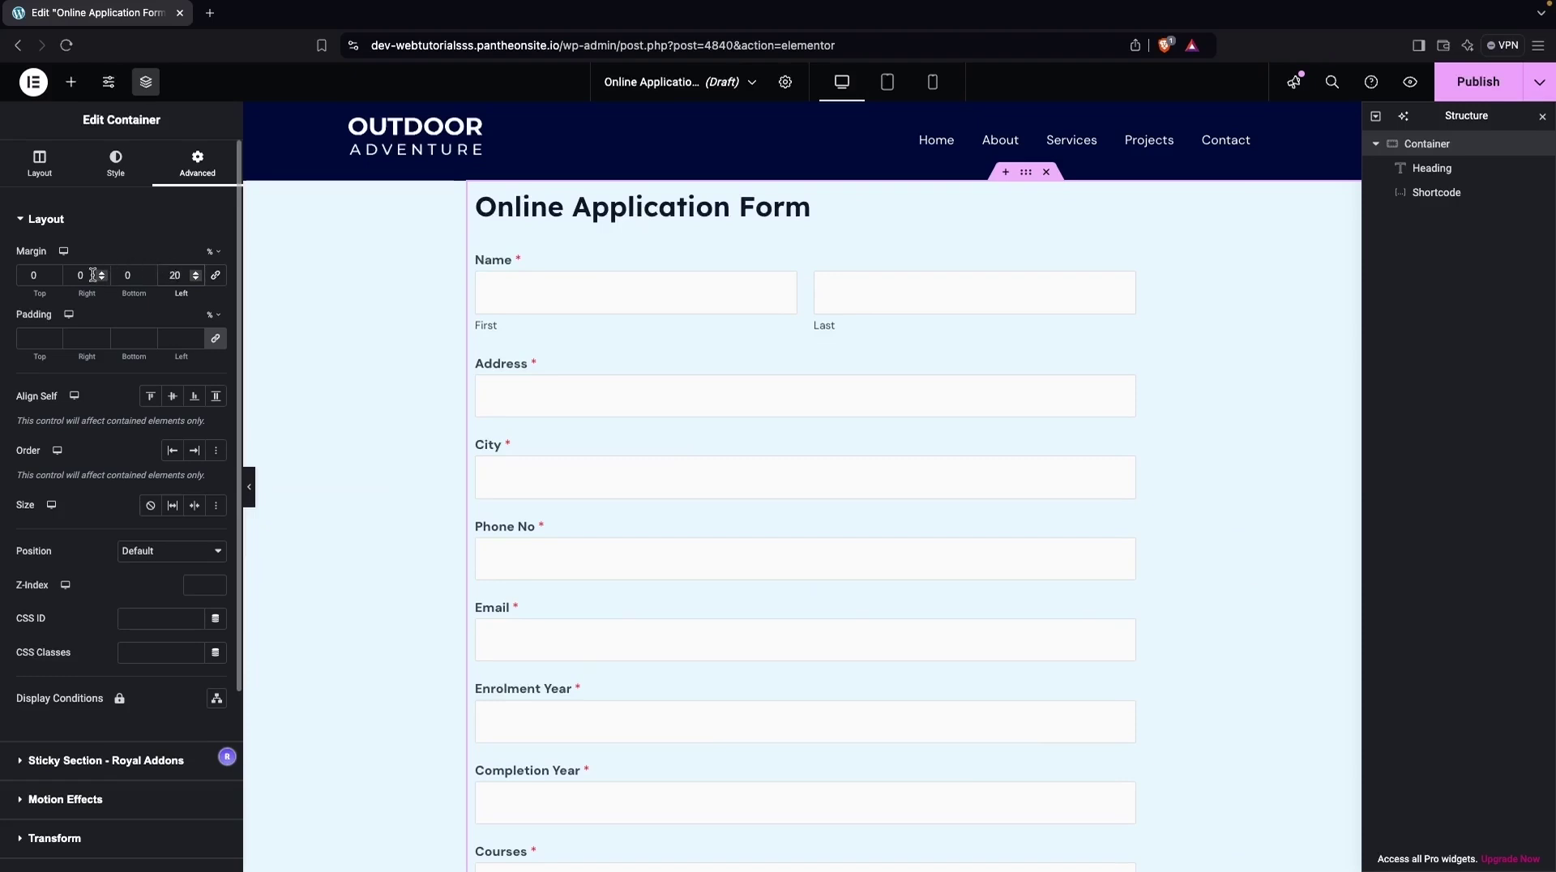
left_click(30, 276)
type("10")
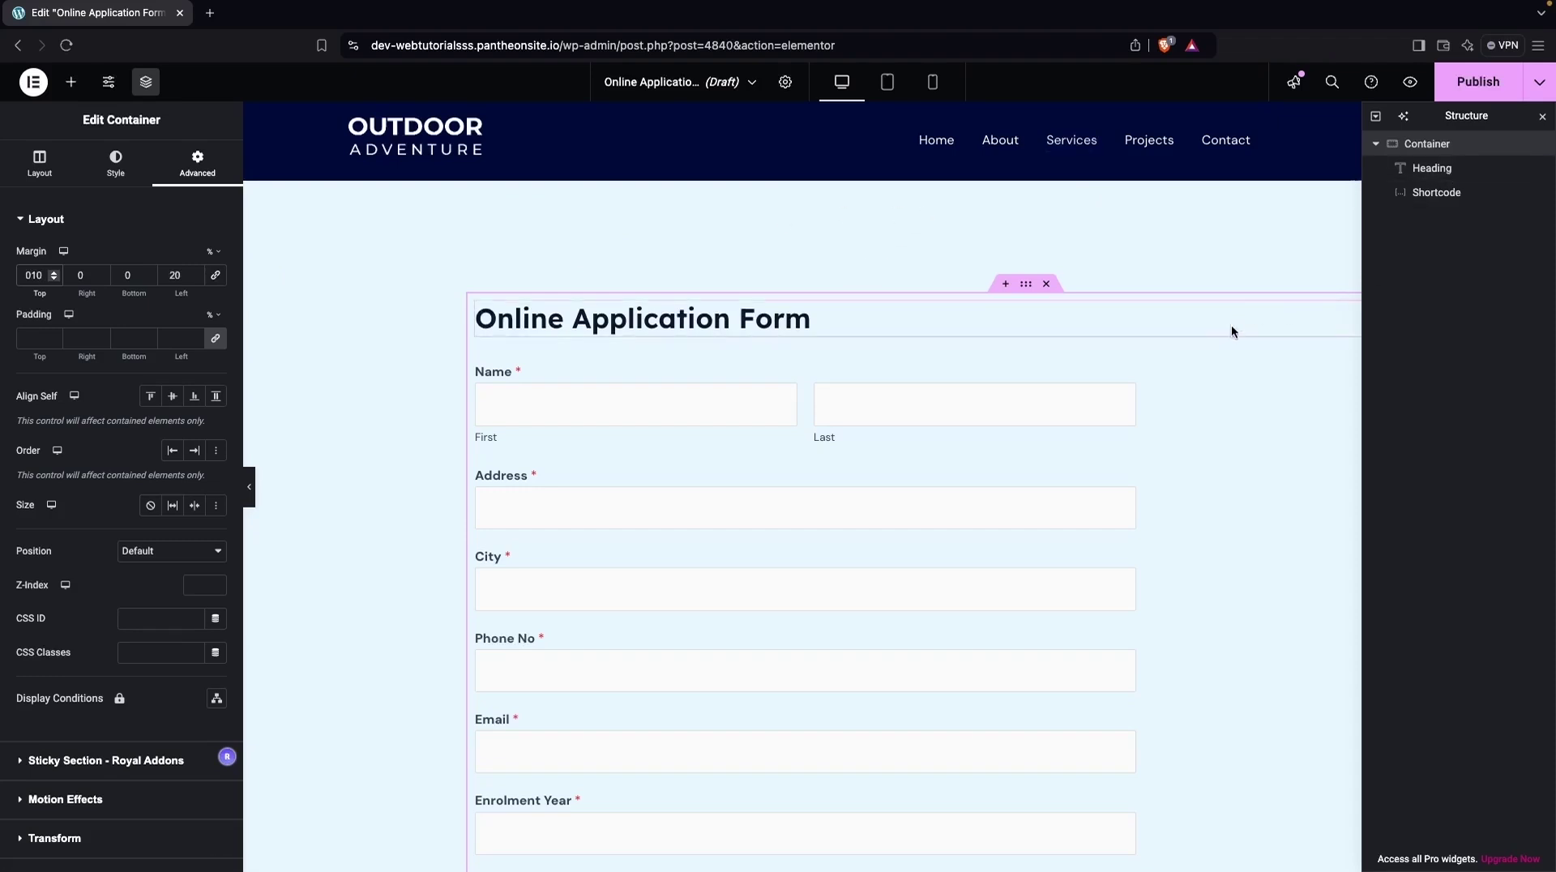
Give the heading 20 px bottom padding, then publish the page and view it live
left_click(1433, 167)
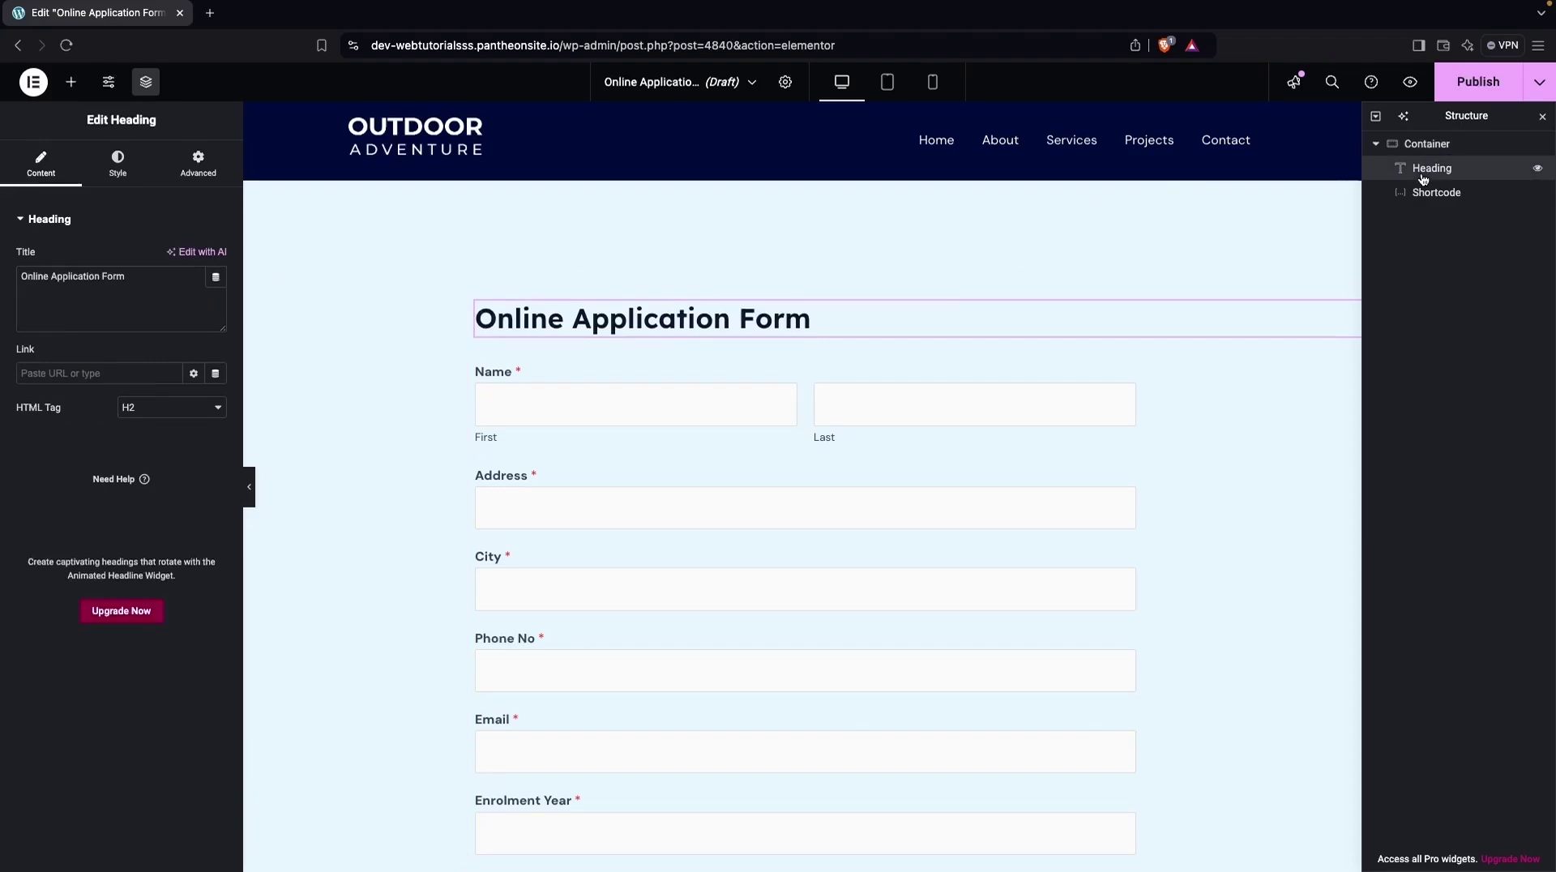
left_click(210, 164)
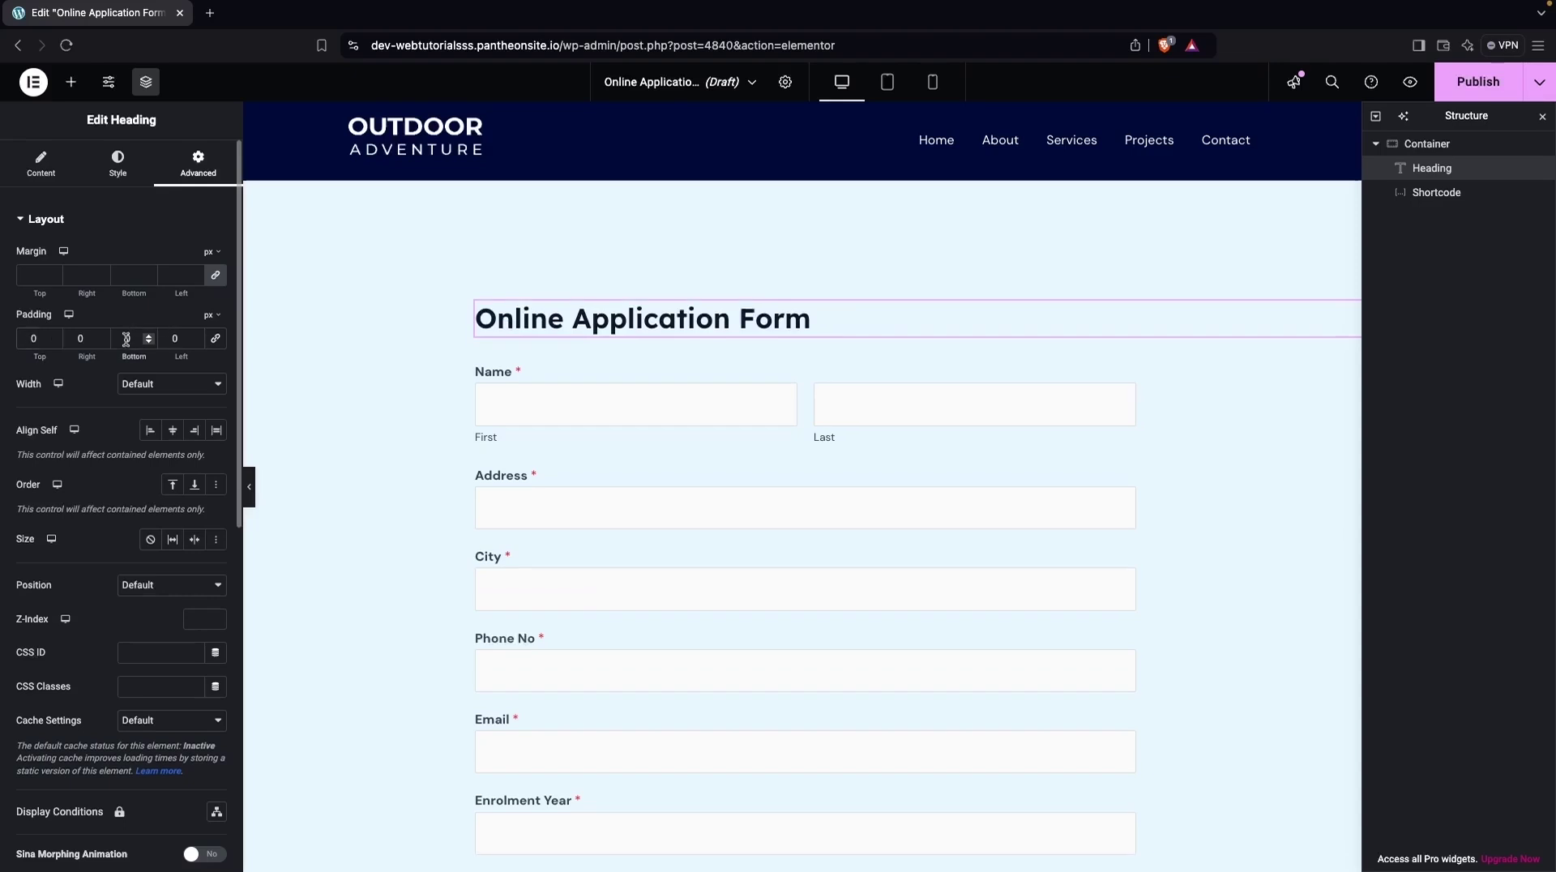
type("10")
key("BackSpace")
key("BackSpace")
type("20")
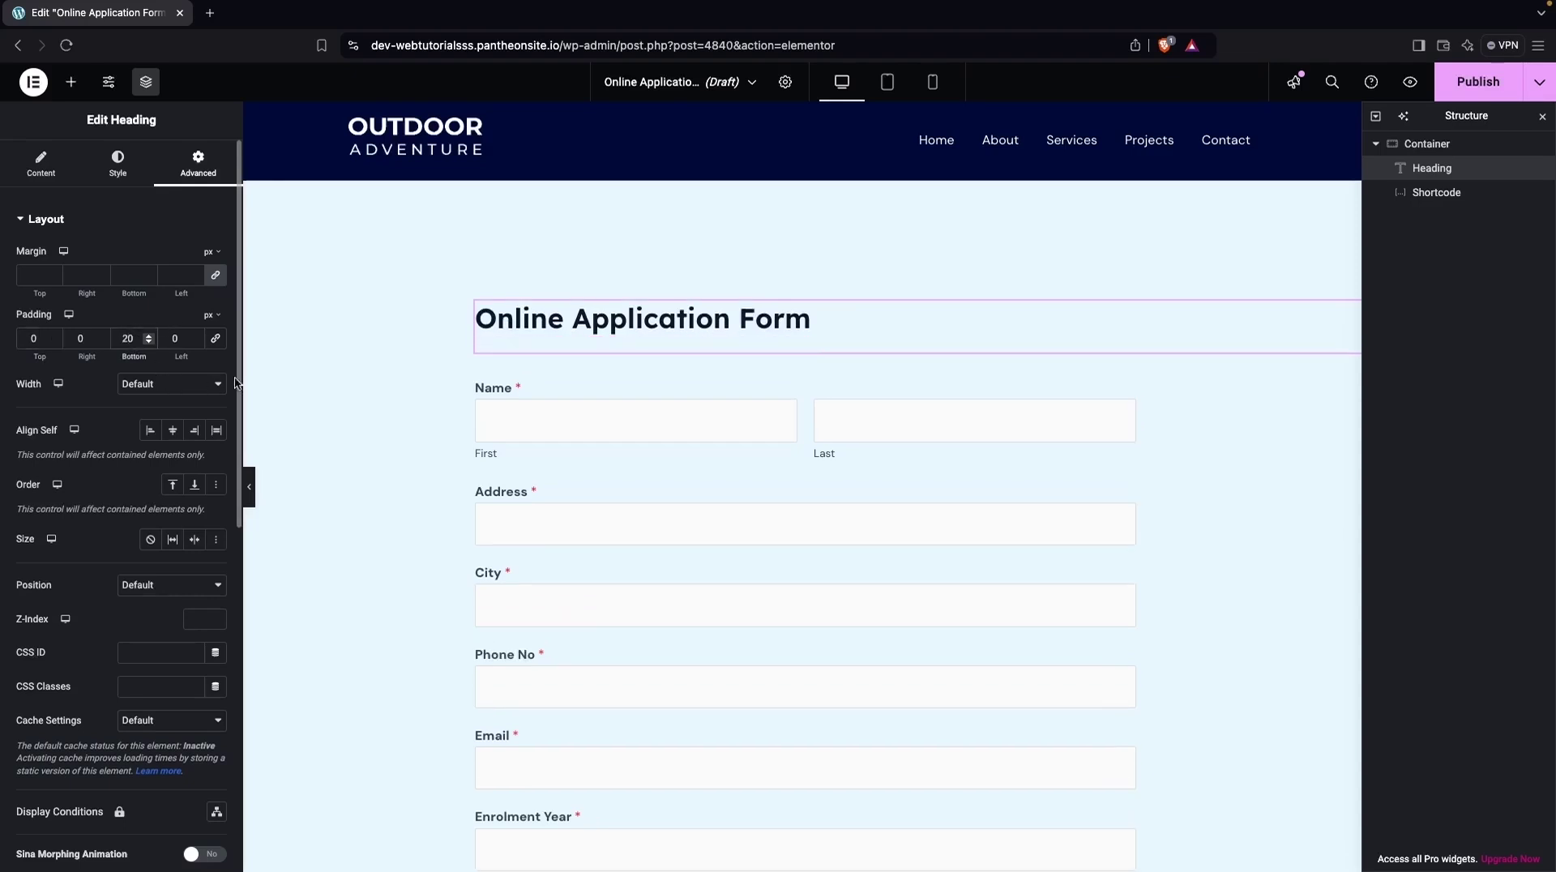
left_click(1462, 84)
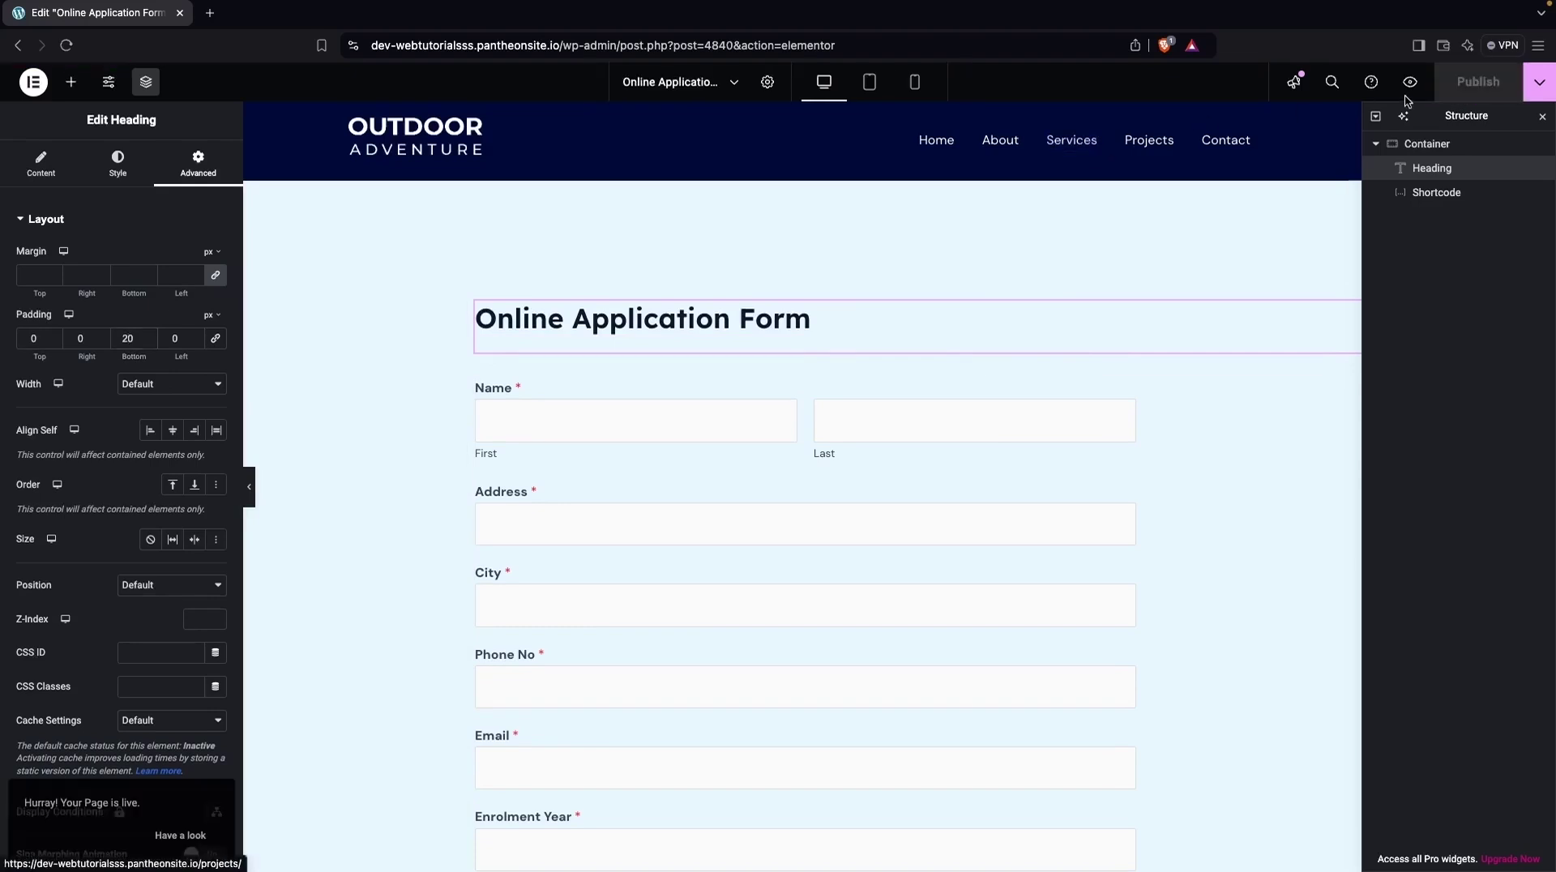
left_click(179, 835)
Fill in and submit a test application on the live page, then reload to an empty form
left_click(251, 21)
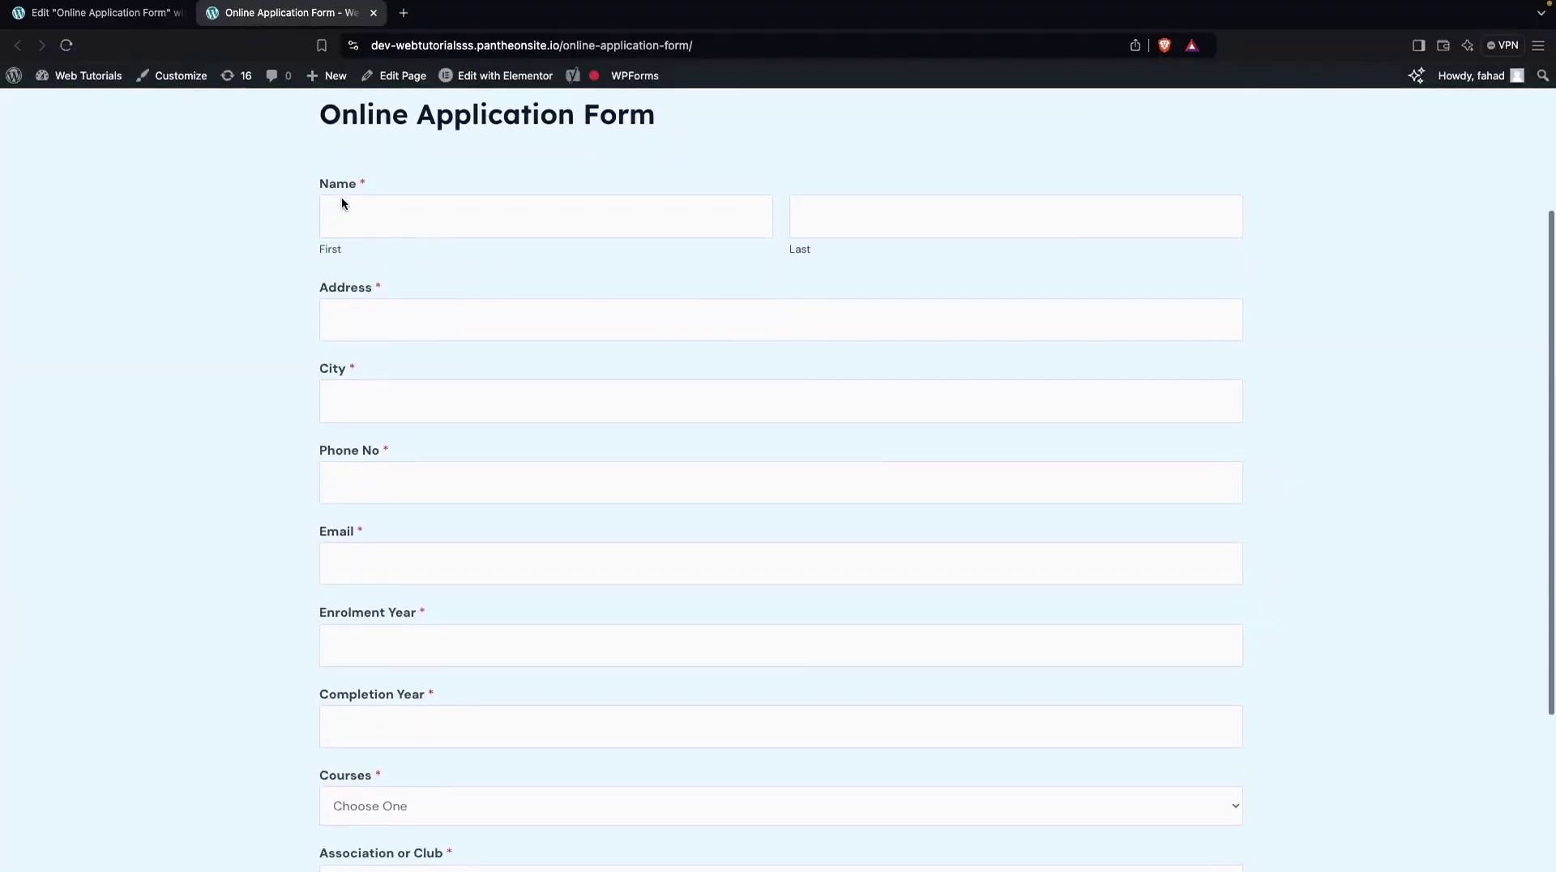
left_click(411, 256)
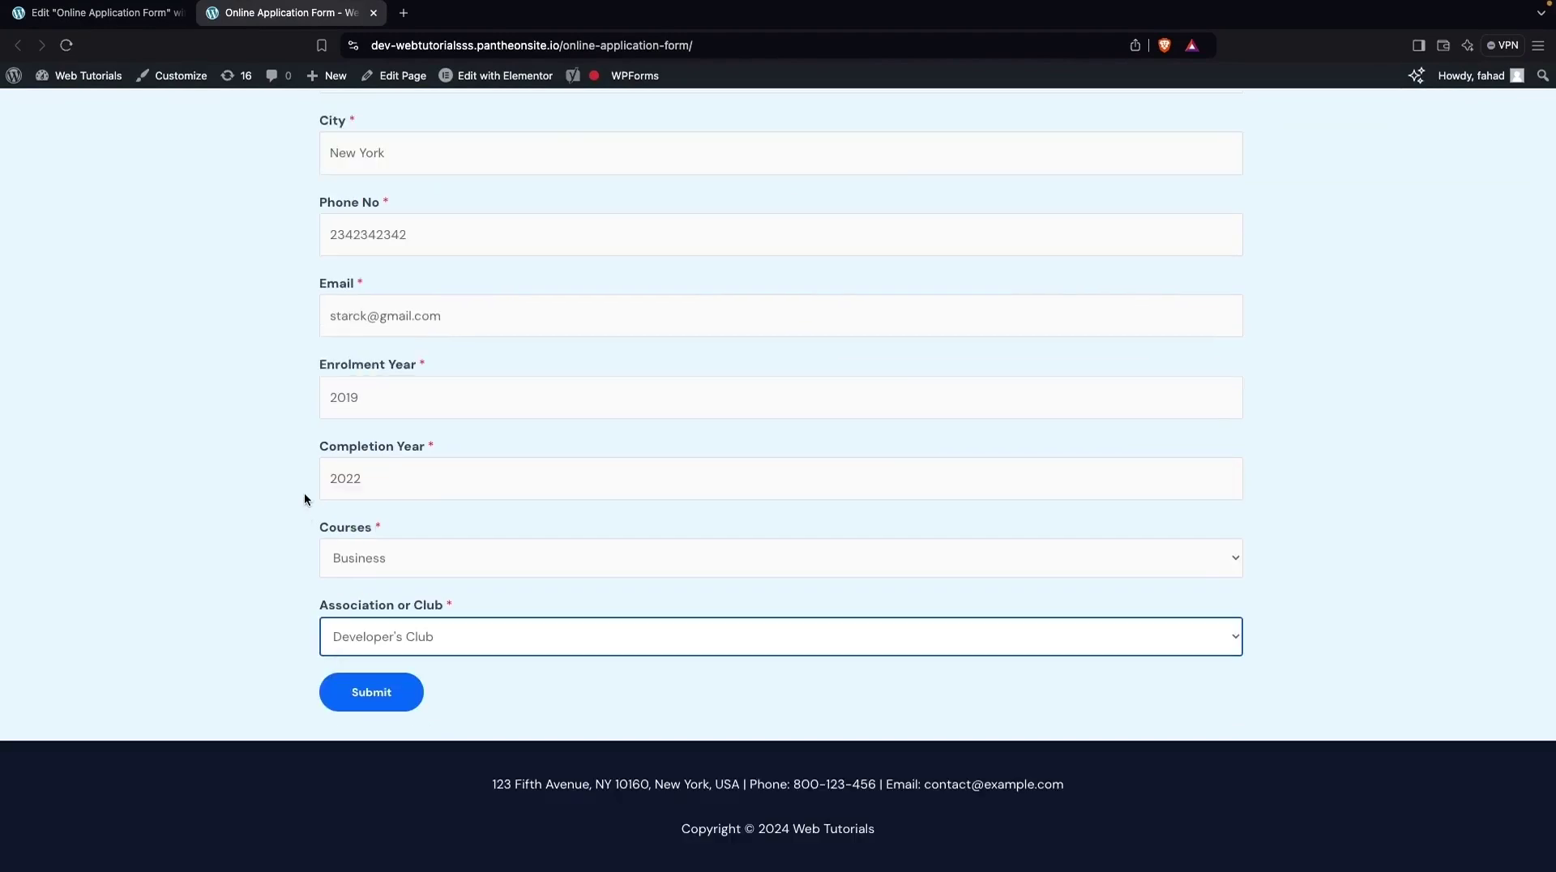
left_click(363, 694)
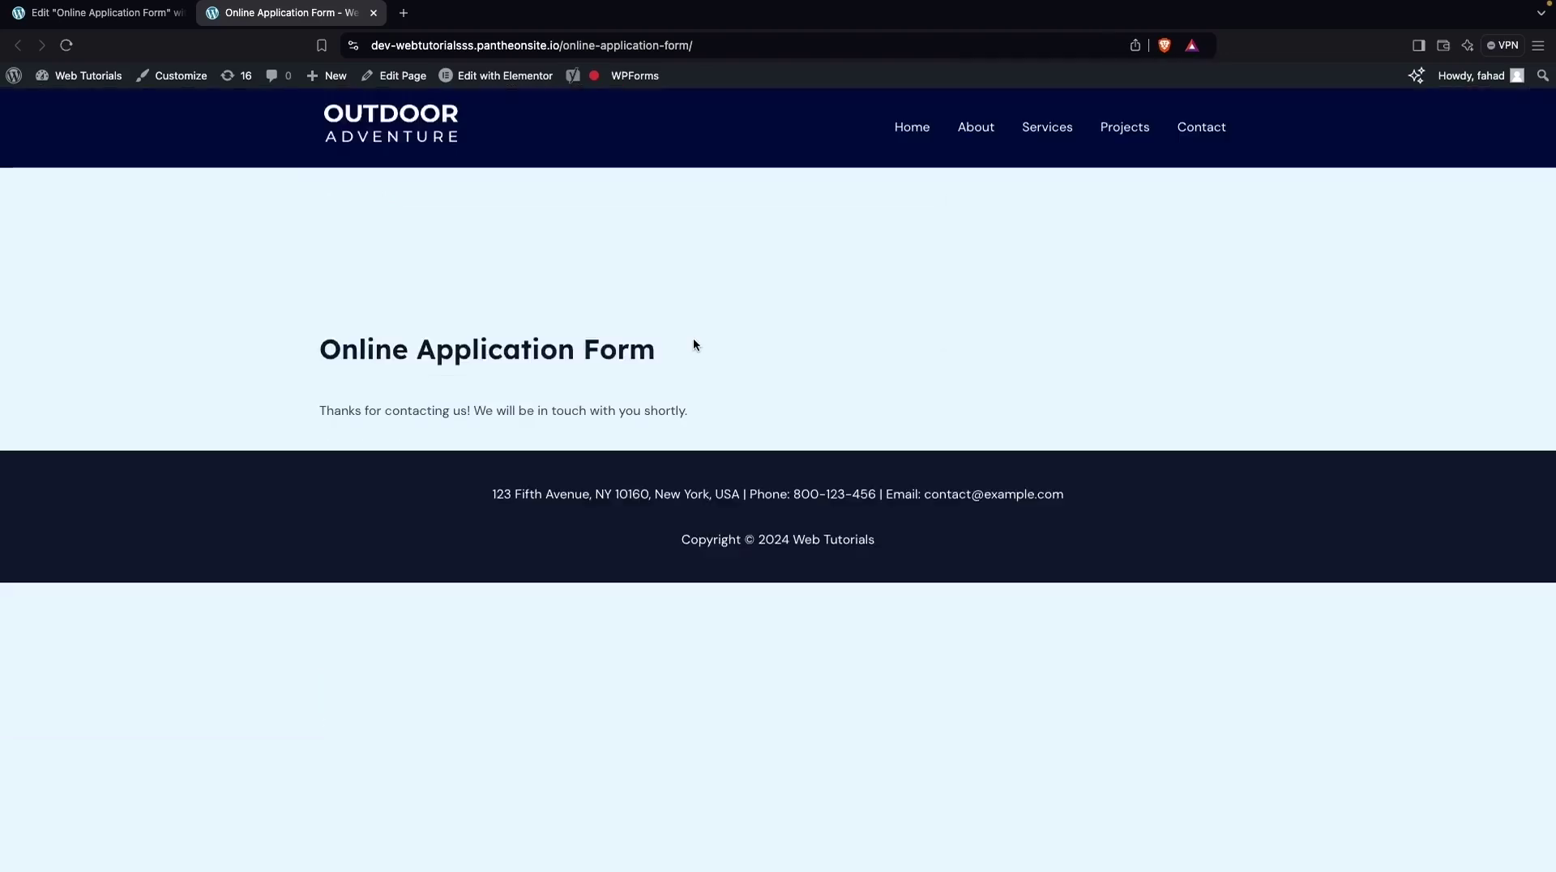
left_click(67, 46)
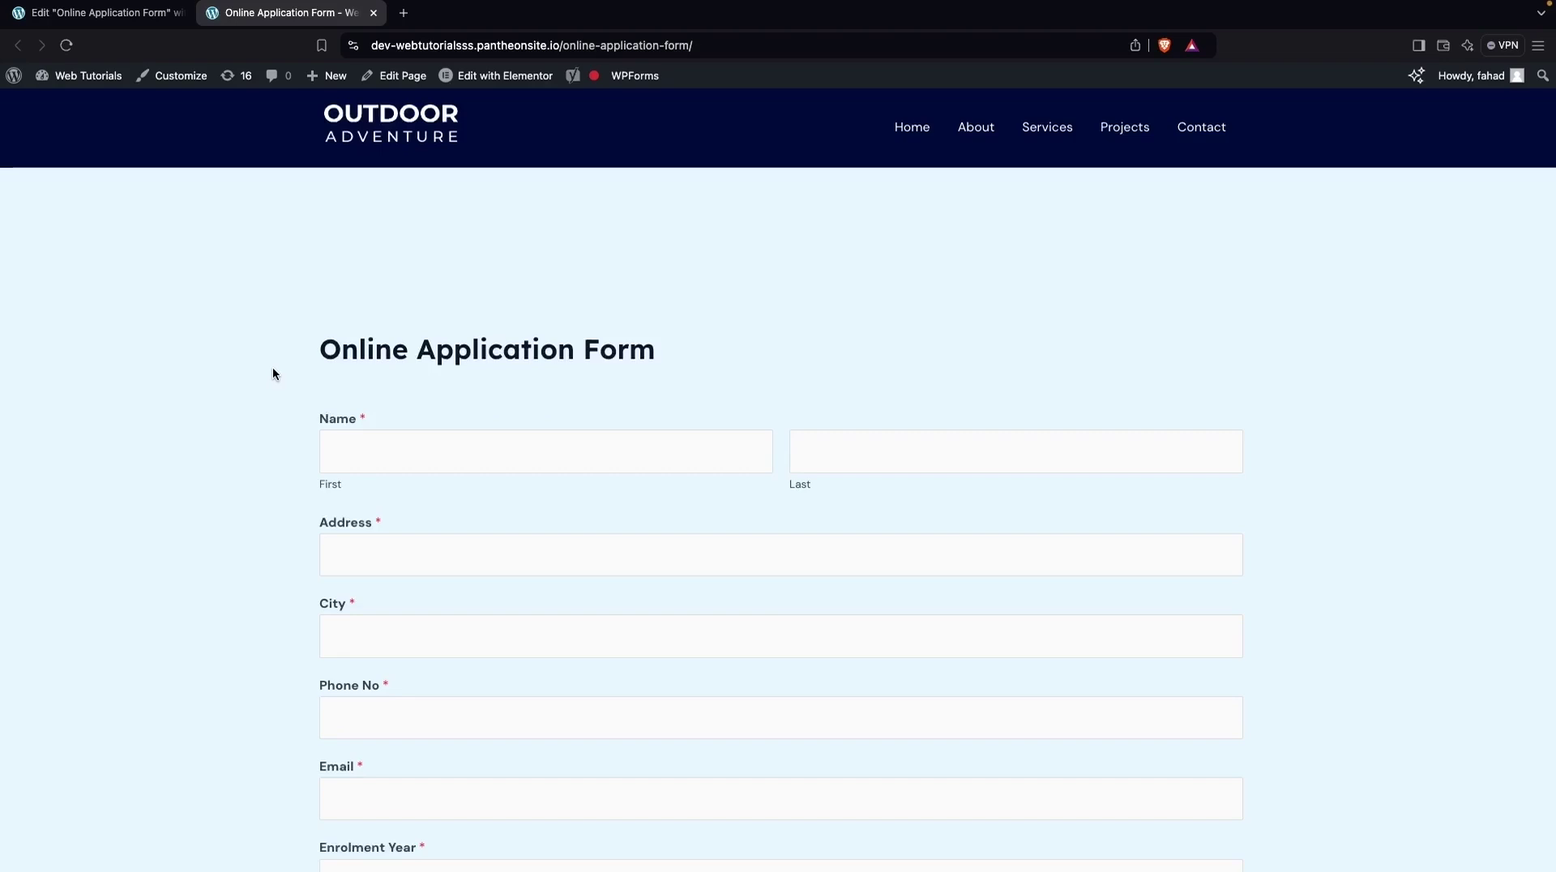
scroll(272, 373, "down", 3)
scroll(272, 374, "down", 1)
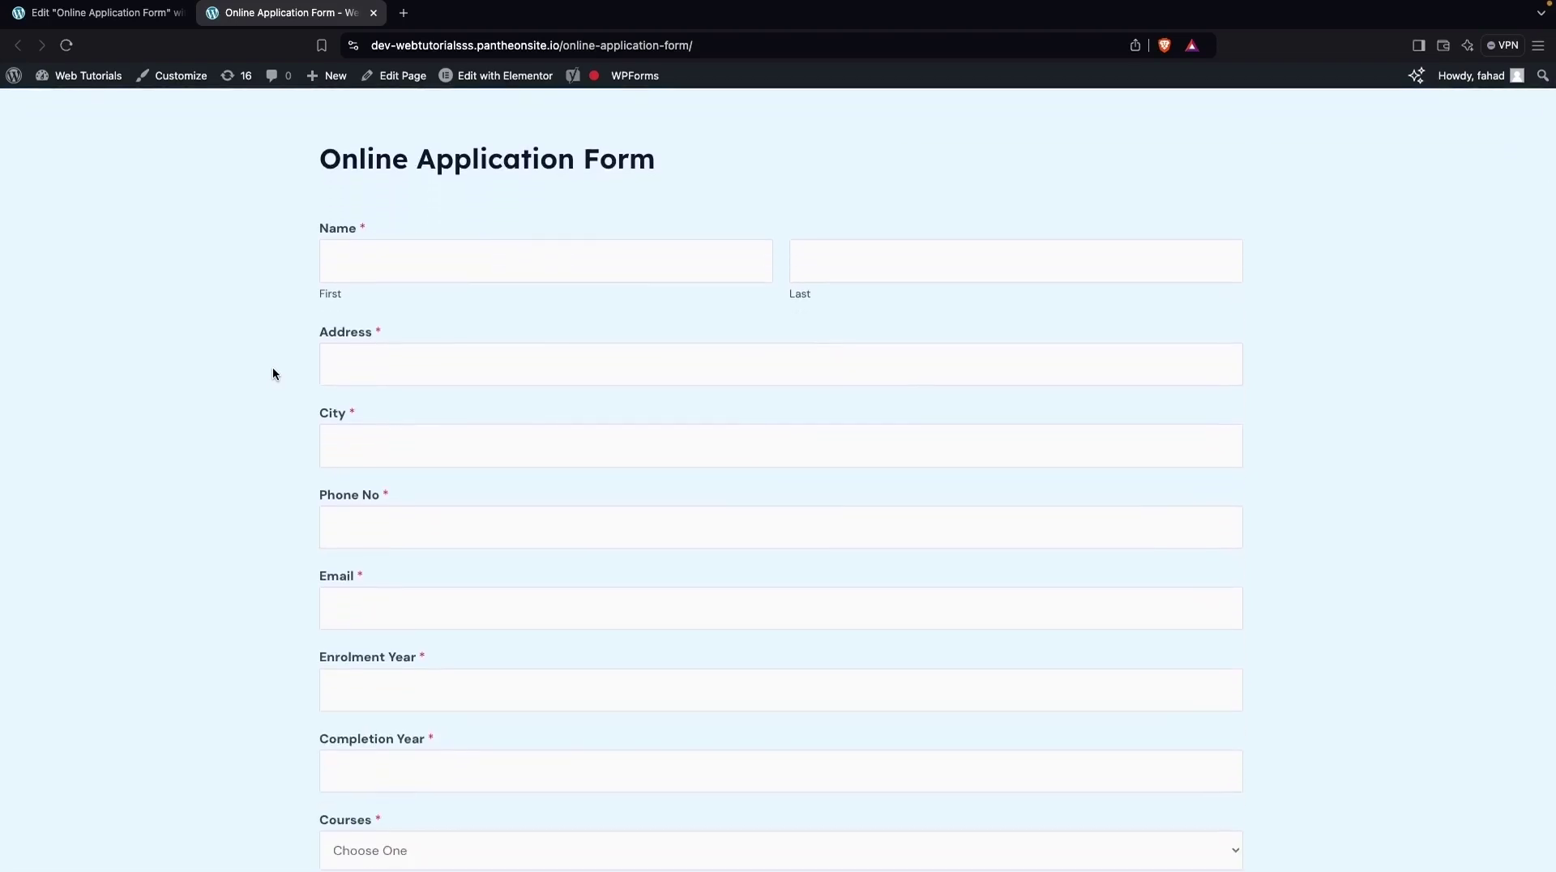